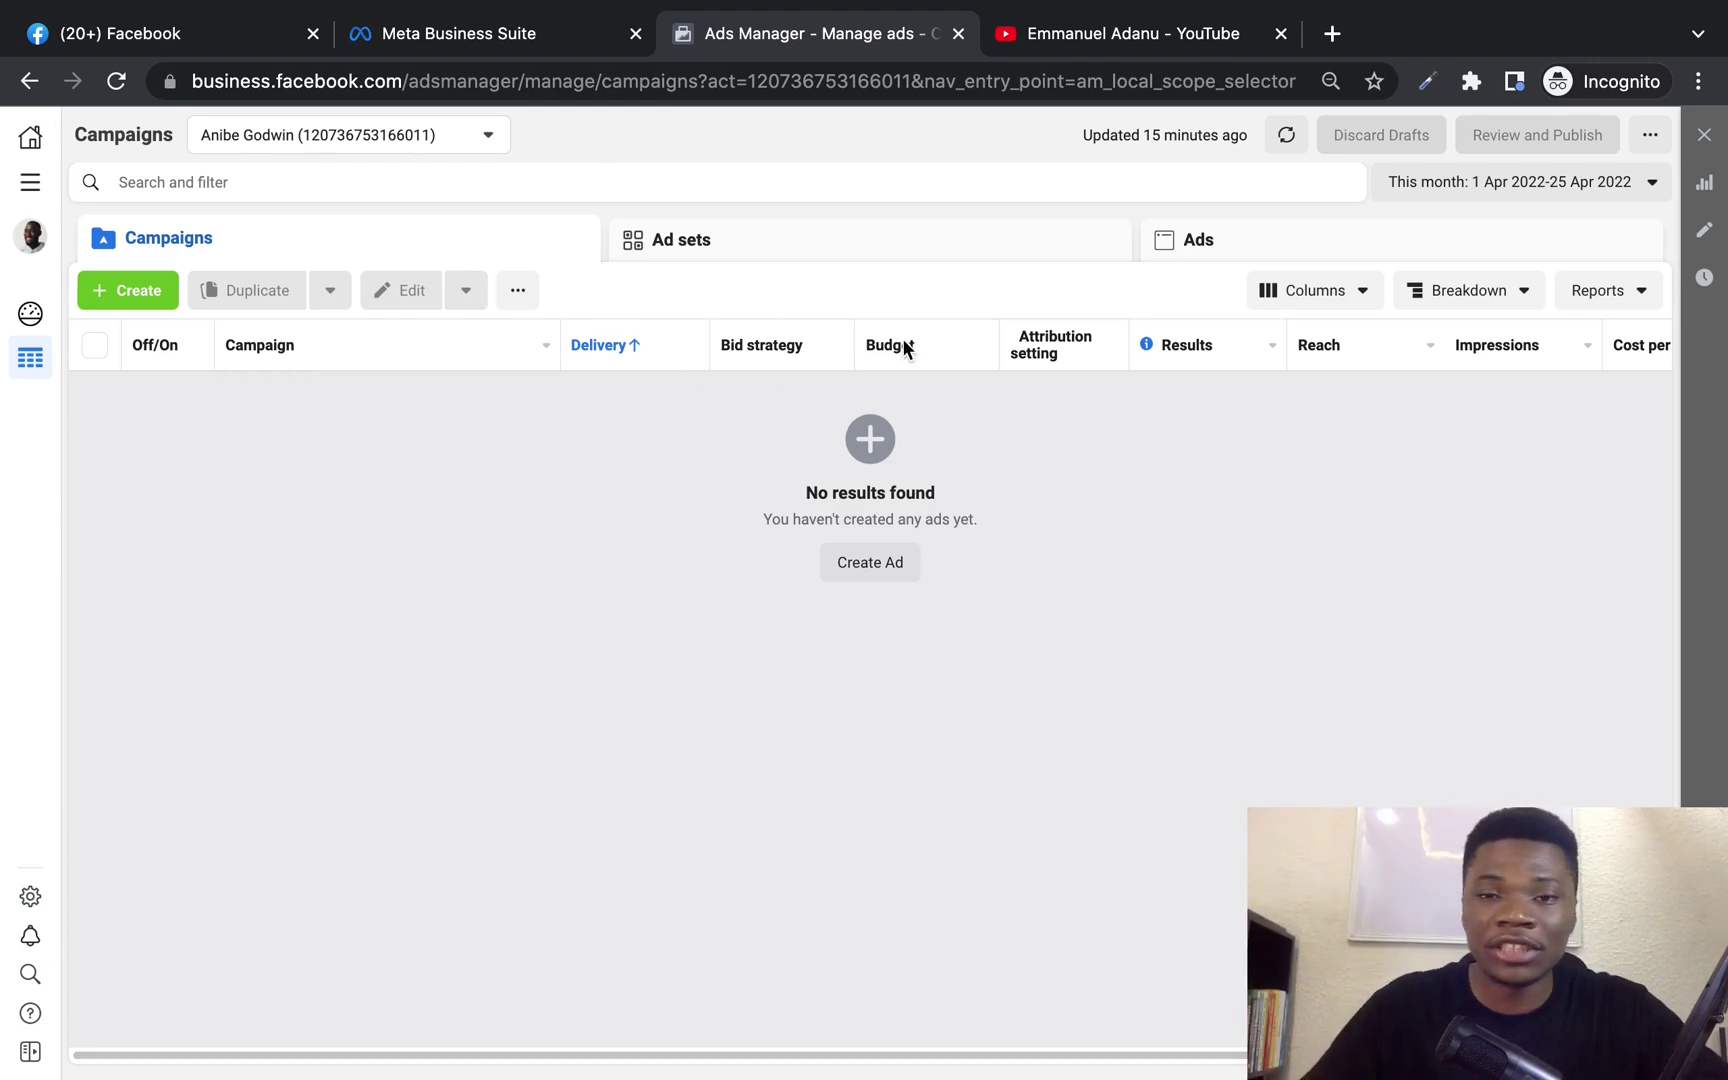
- Go to Business settings and open the Pixels list under Data sources
click(28, 190)
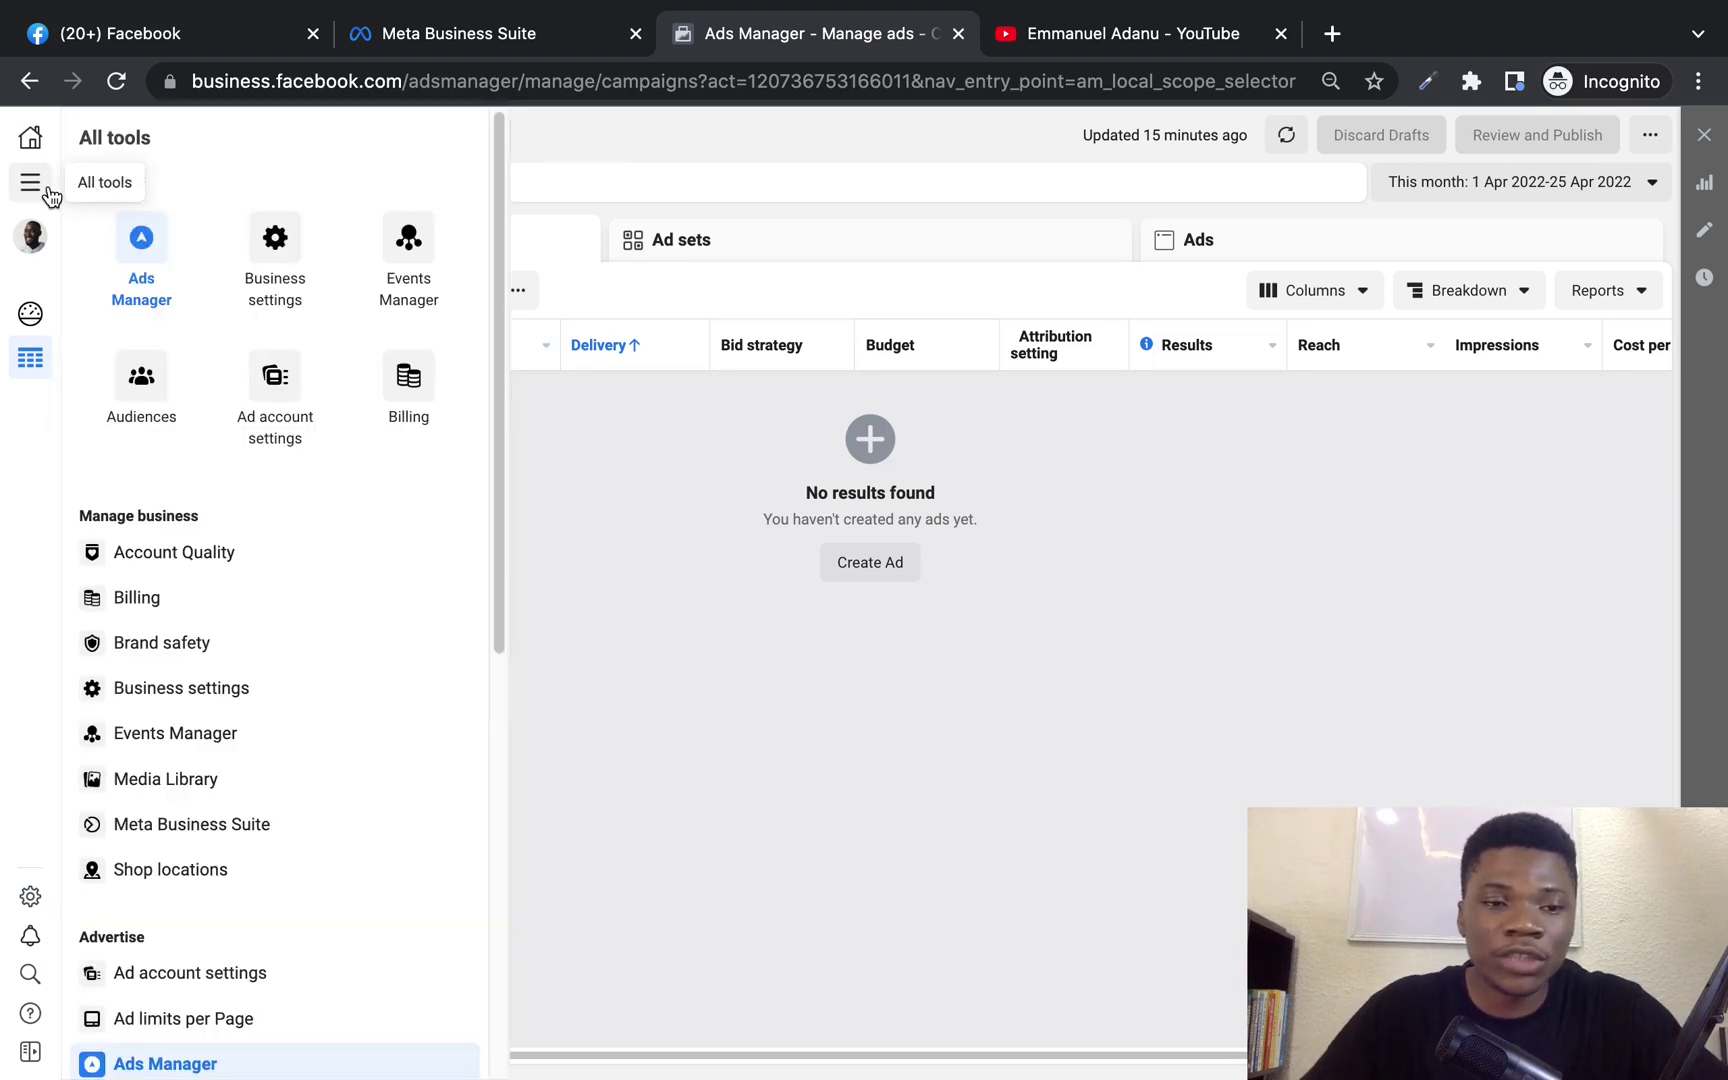
click(271, 693)
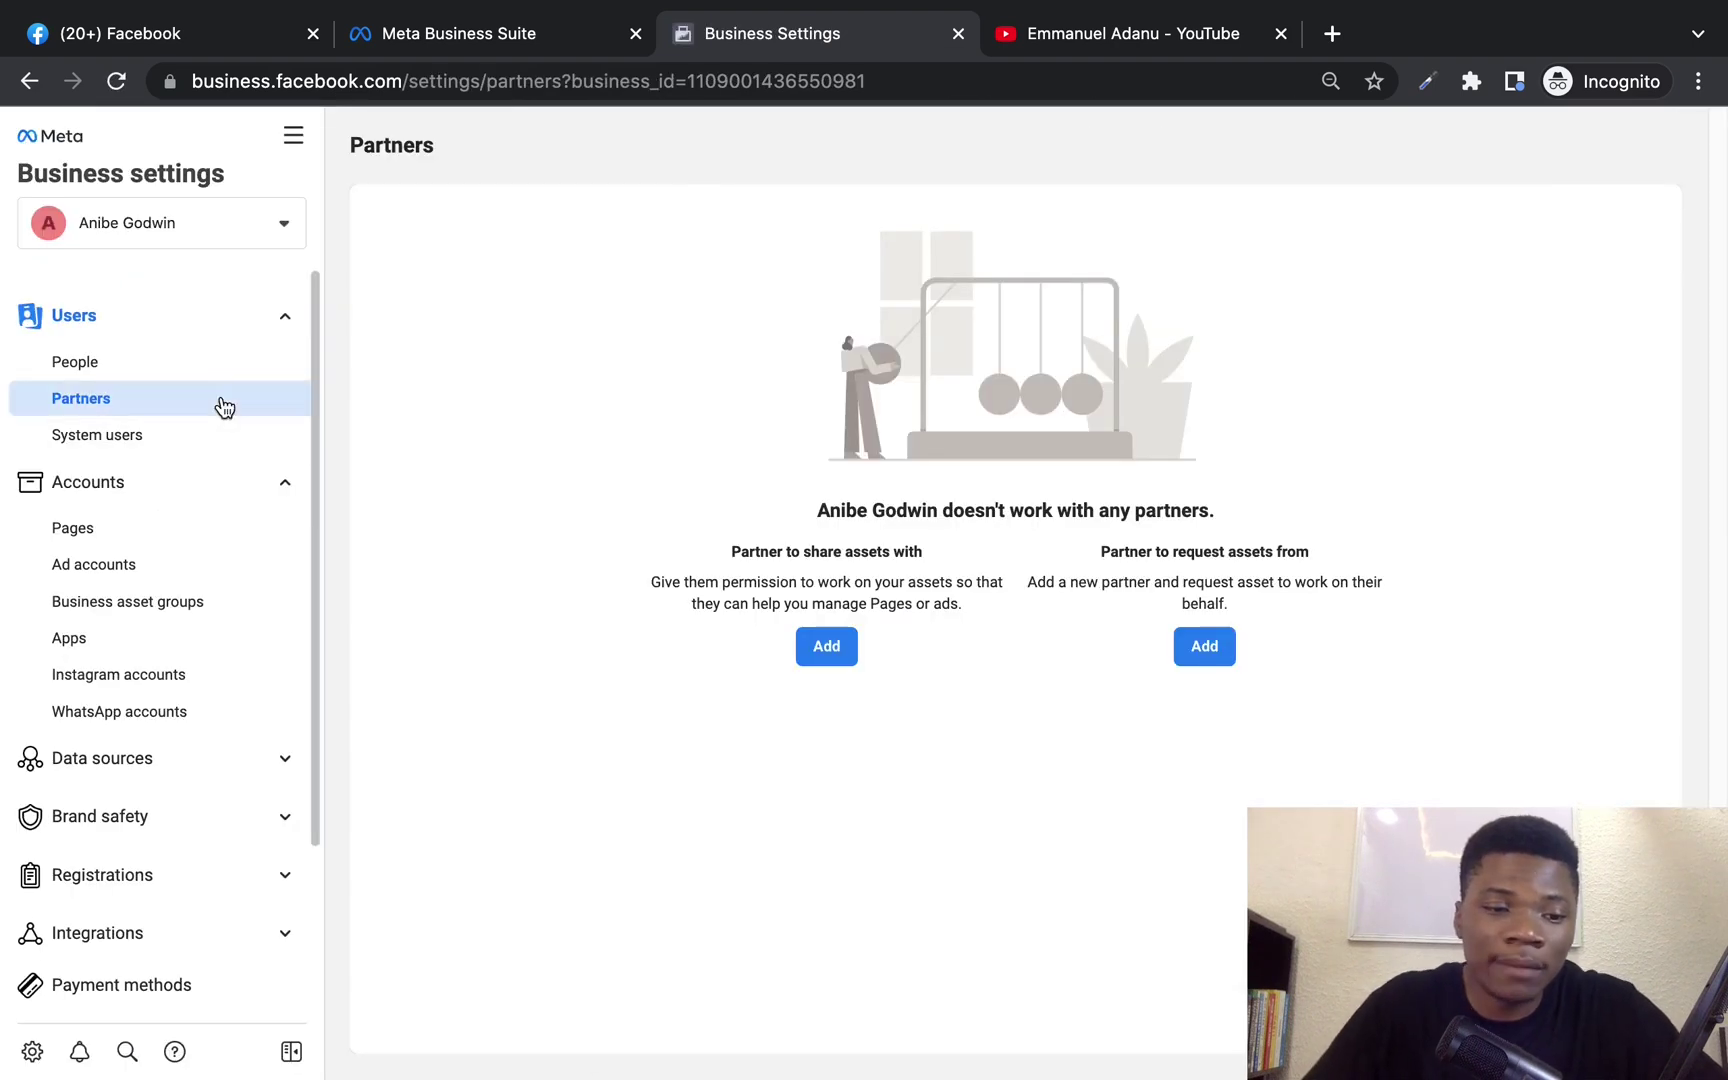
click(153, 760)
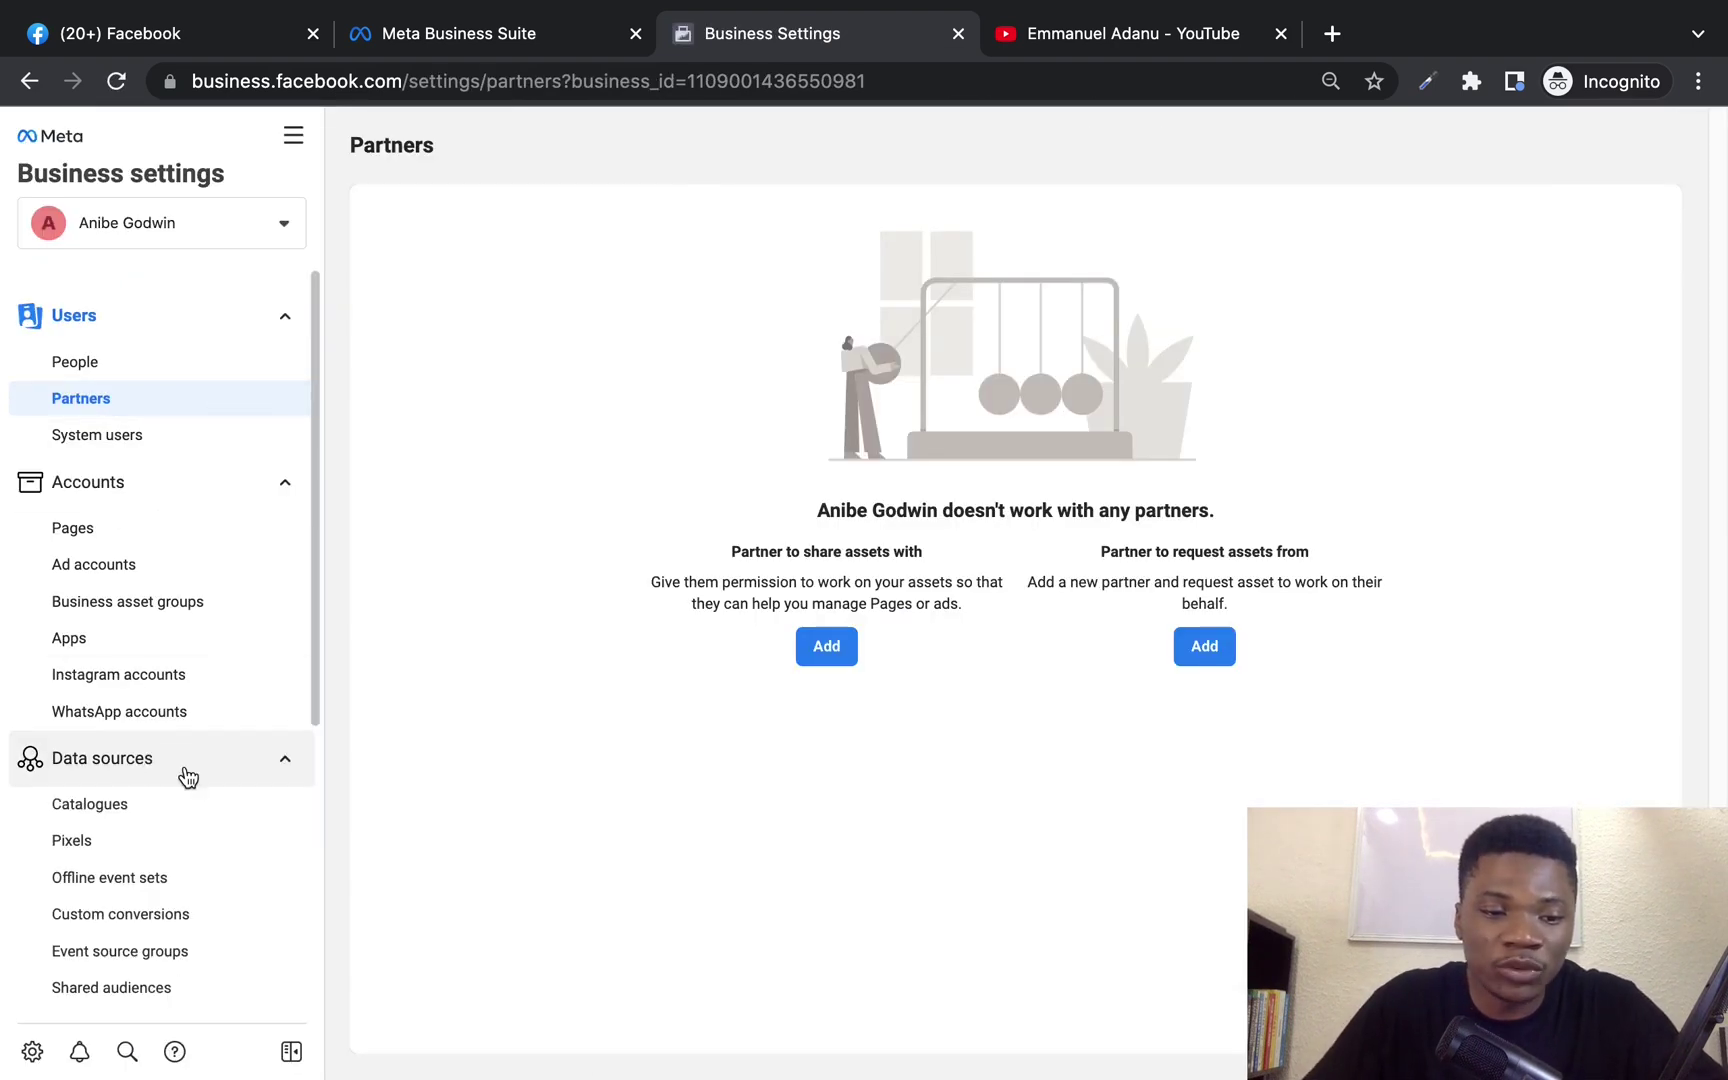
click(88, 842)
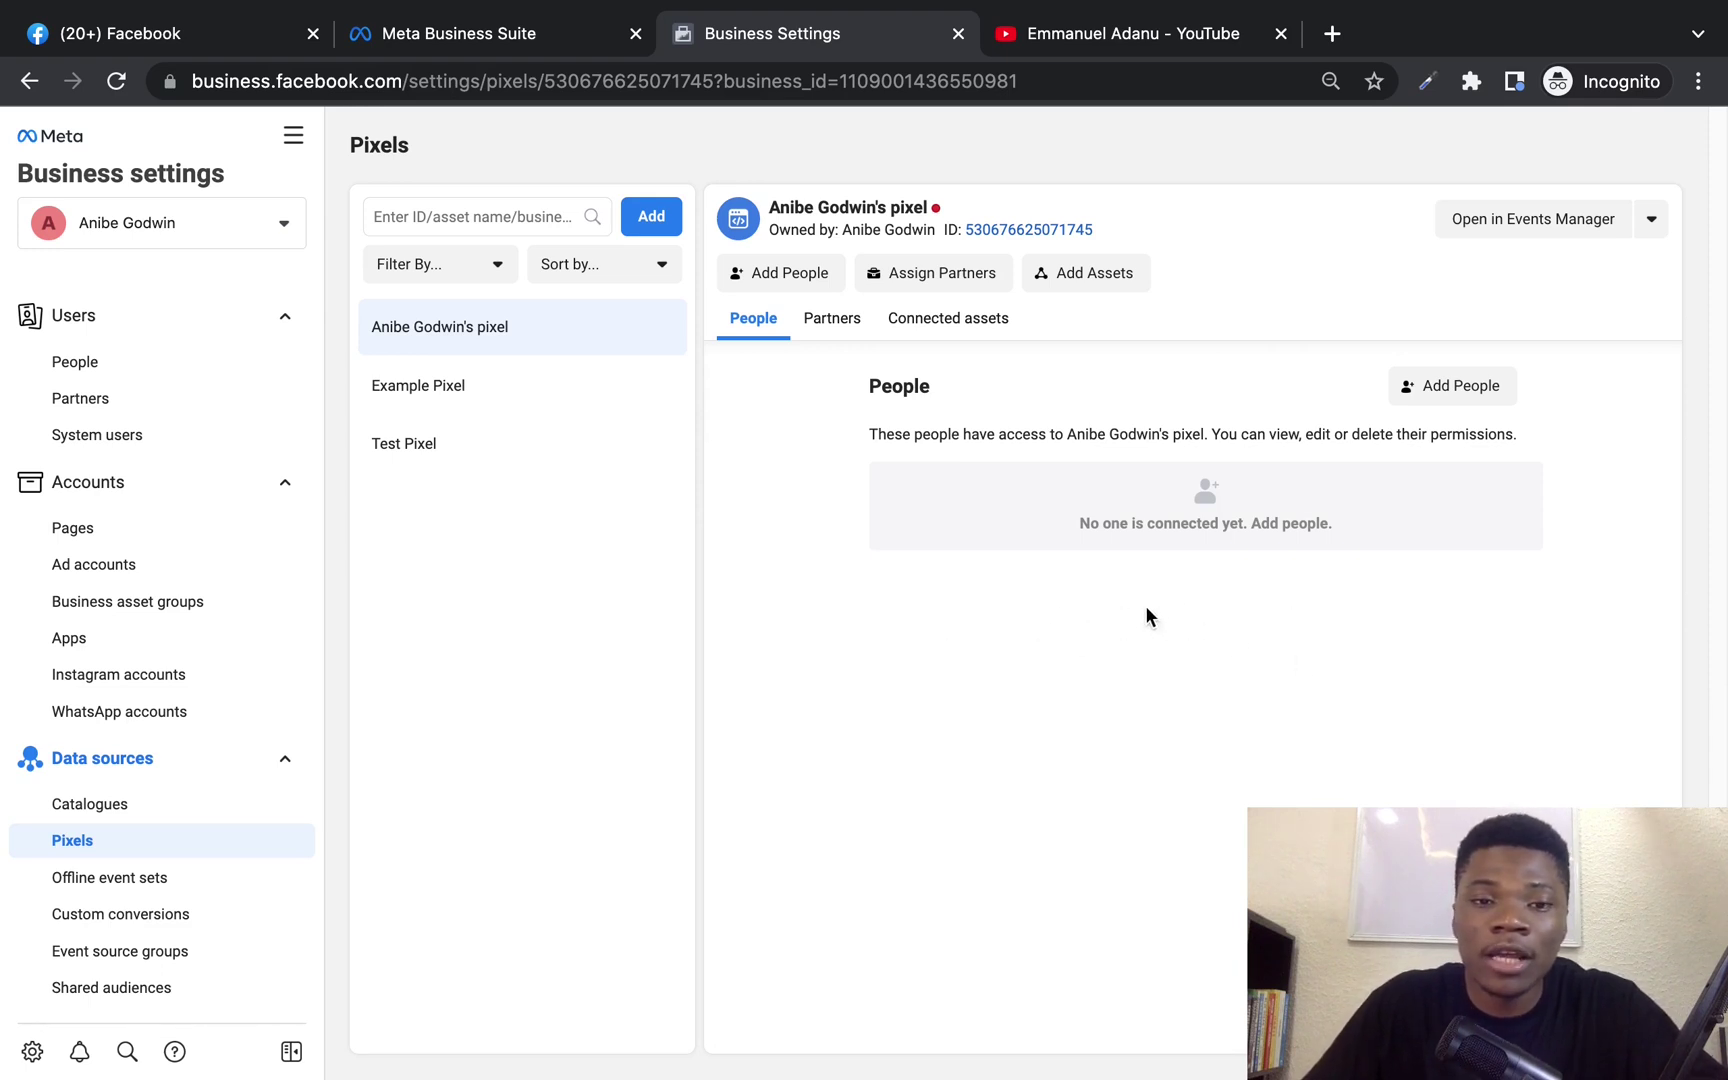
- Create a pixel named 'New Pixel' and dismiss the setup prompt
click(650, 222)
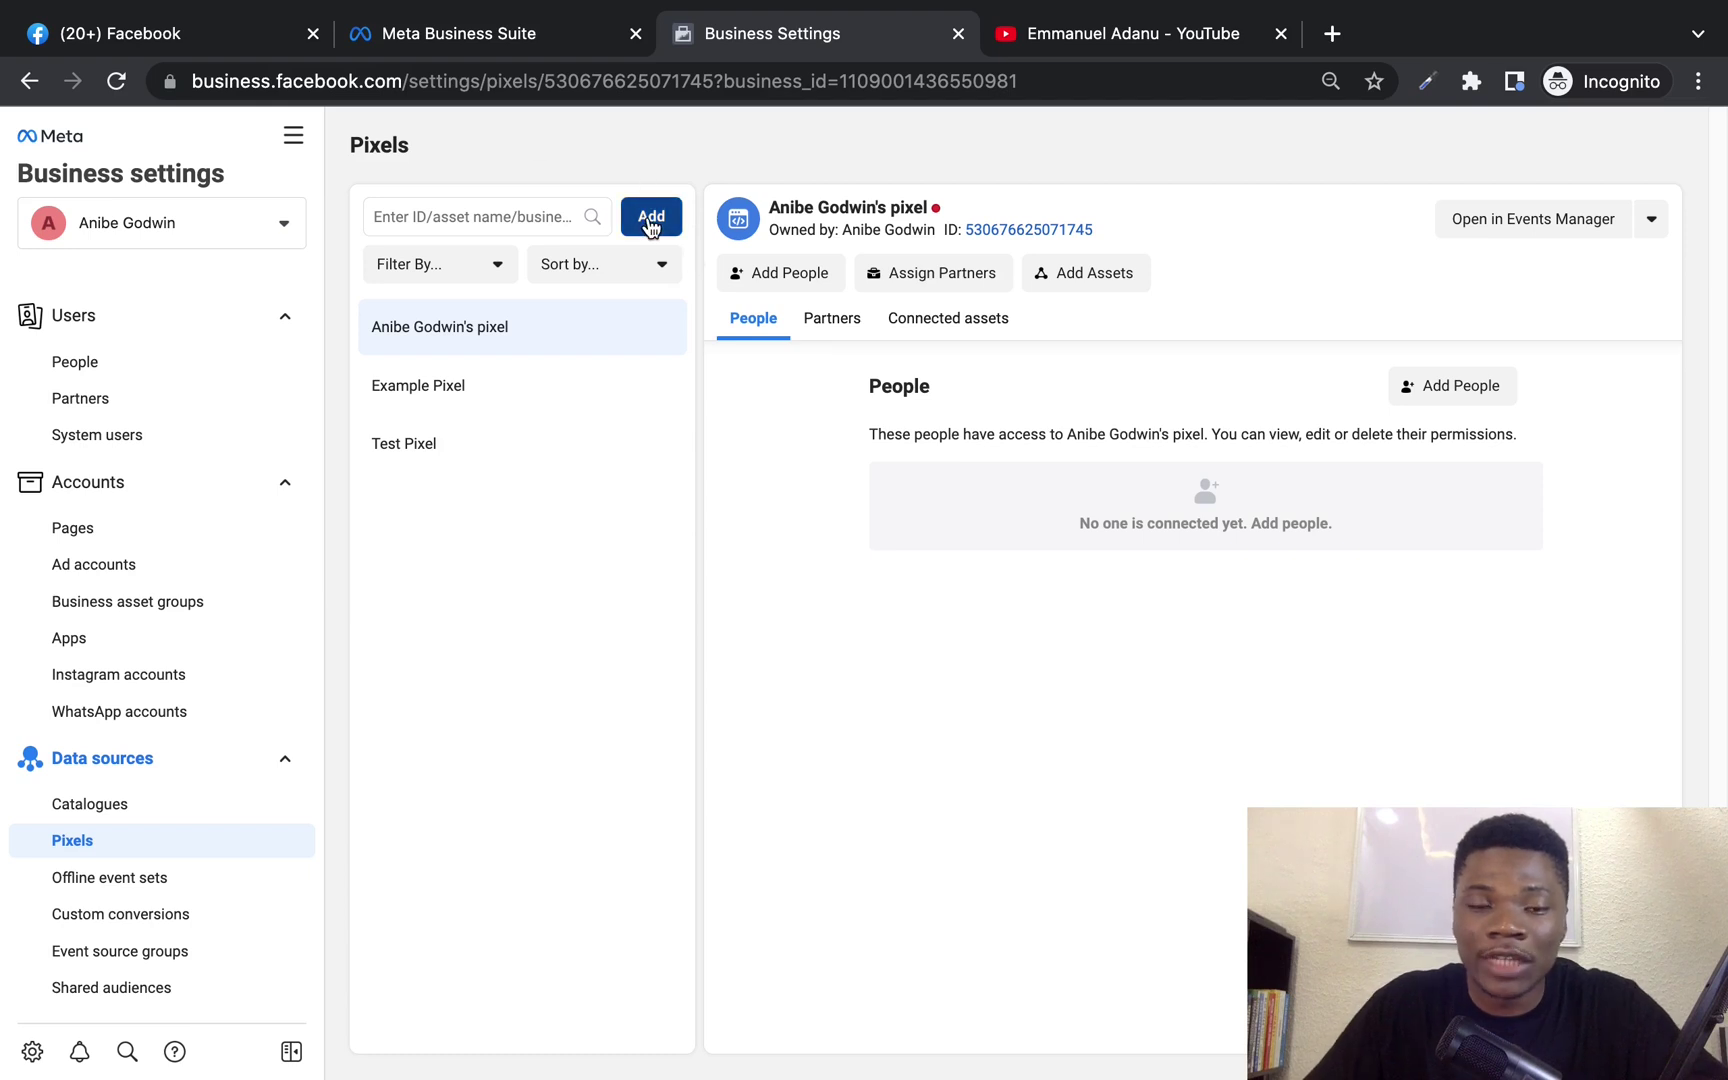
click(781, 668)
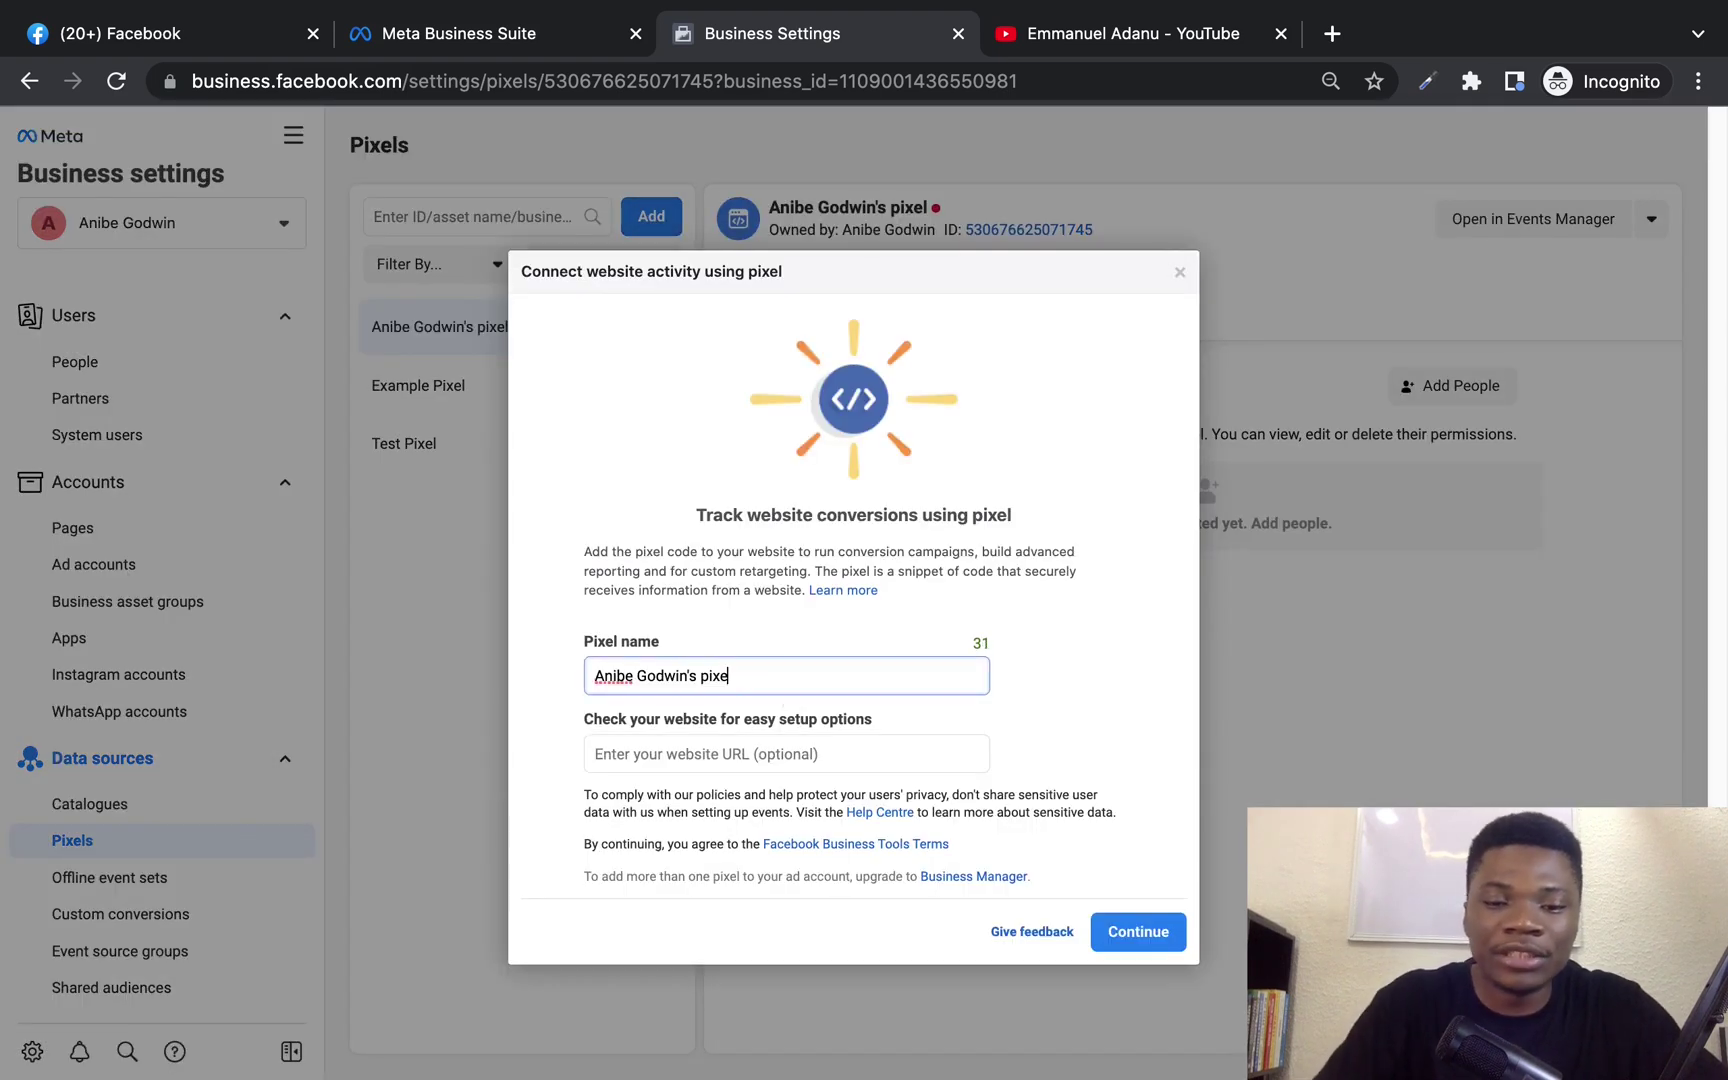
key(BackSpace)
key(BackSpace)
key(BackSpace)
key(BackSpace)
key(BackSpace)
key(BackSpace)
key(BackSpace)
key(BackSpace)
key(BackSpace)
key(BackSpace)
key(BackSpace)
key(BackSpace)
key(BackSpace)
key(BackSpace)
key(BackSpace)
key(BackSpace)
key(BackSpace)
key(BackSpace)
key(BackSpace)
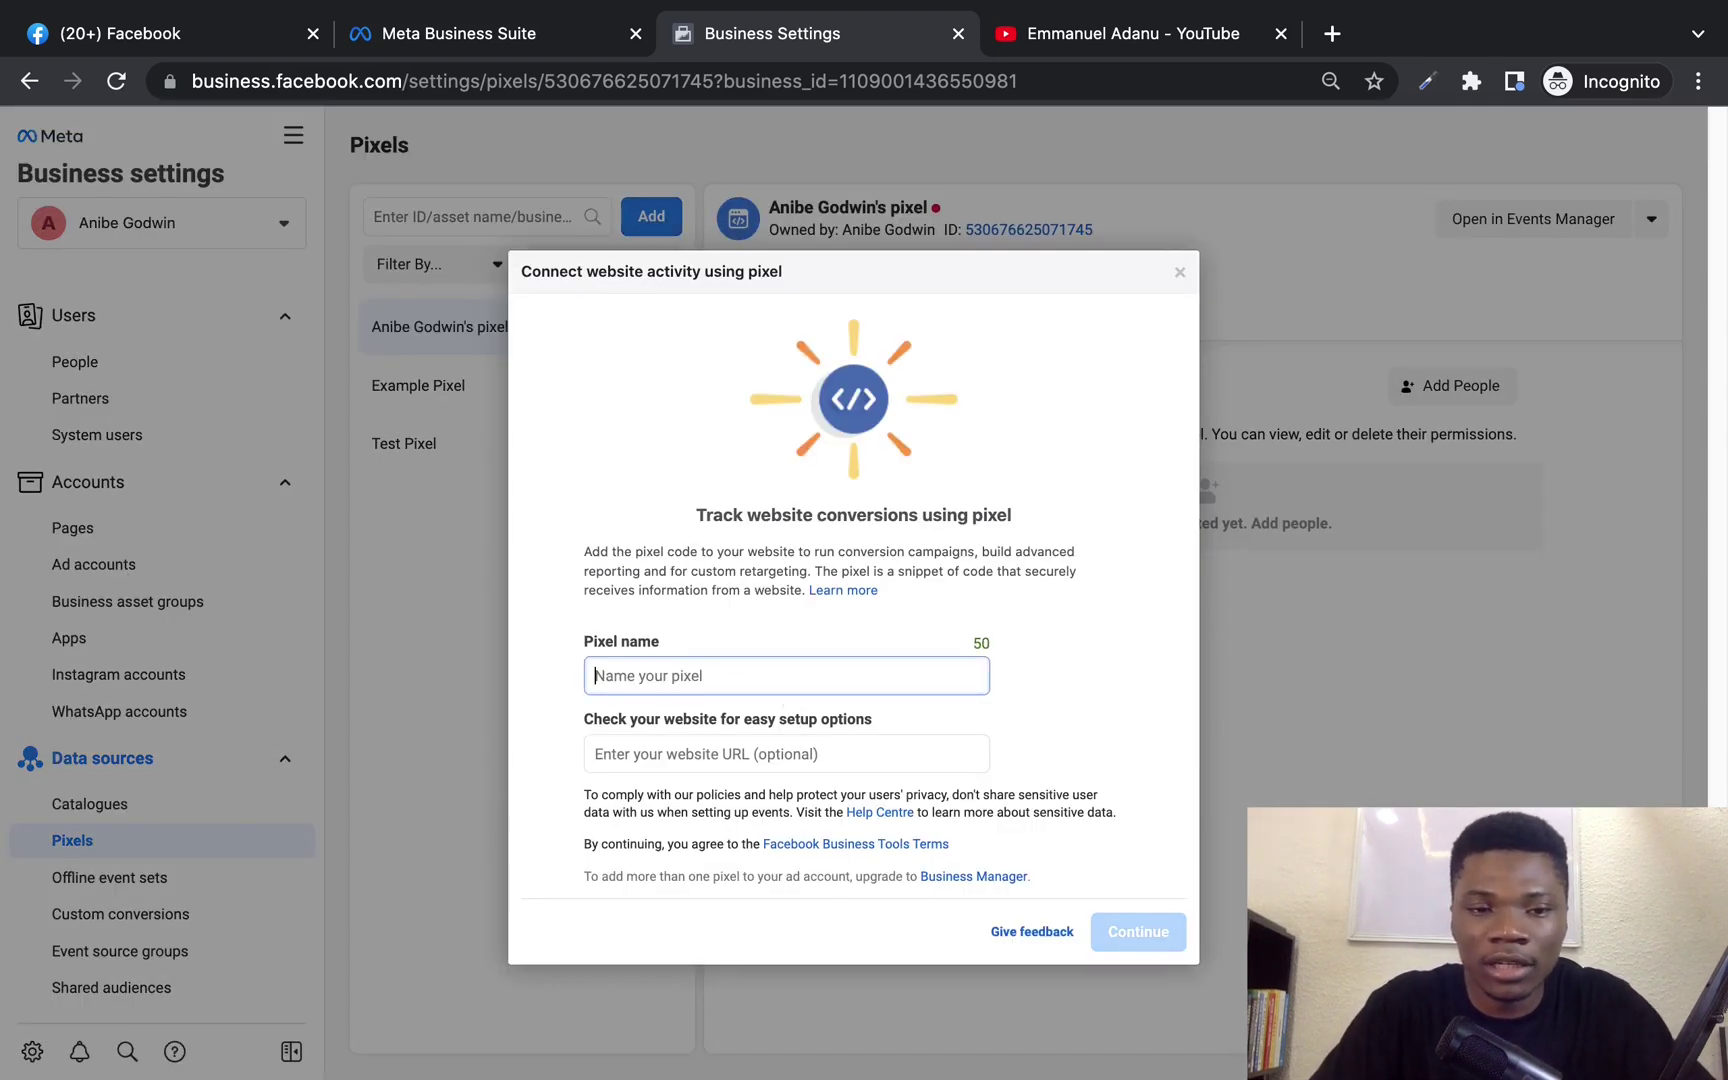
text(New P)
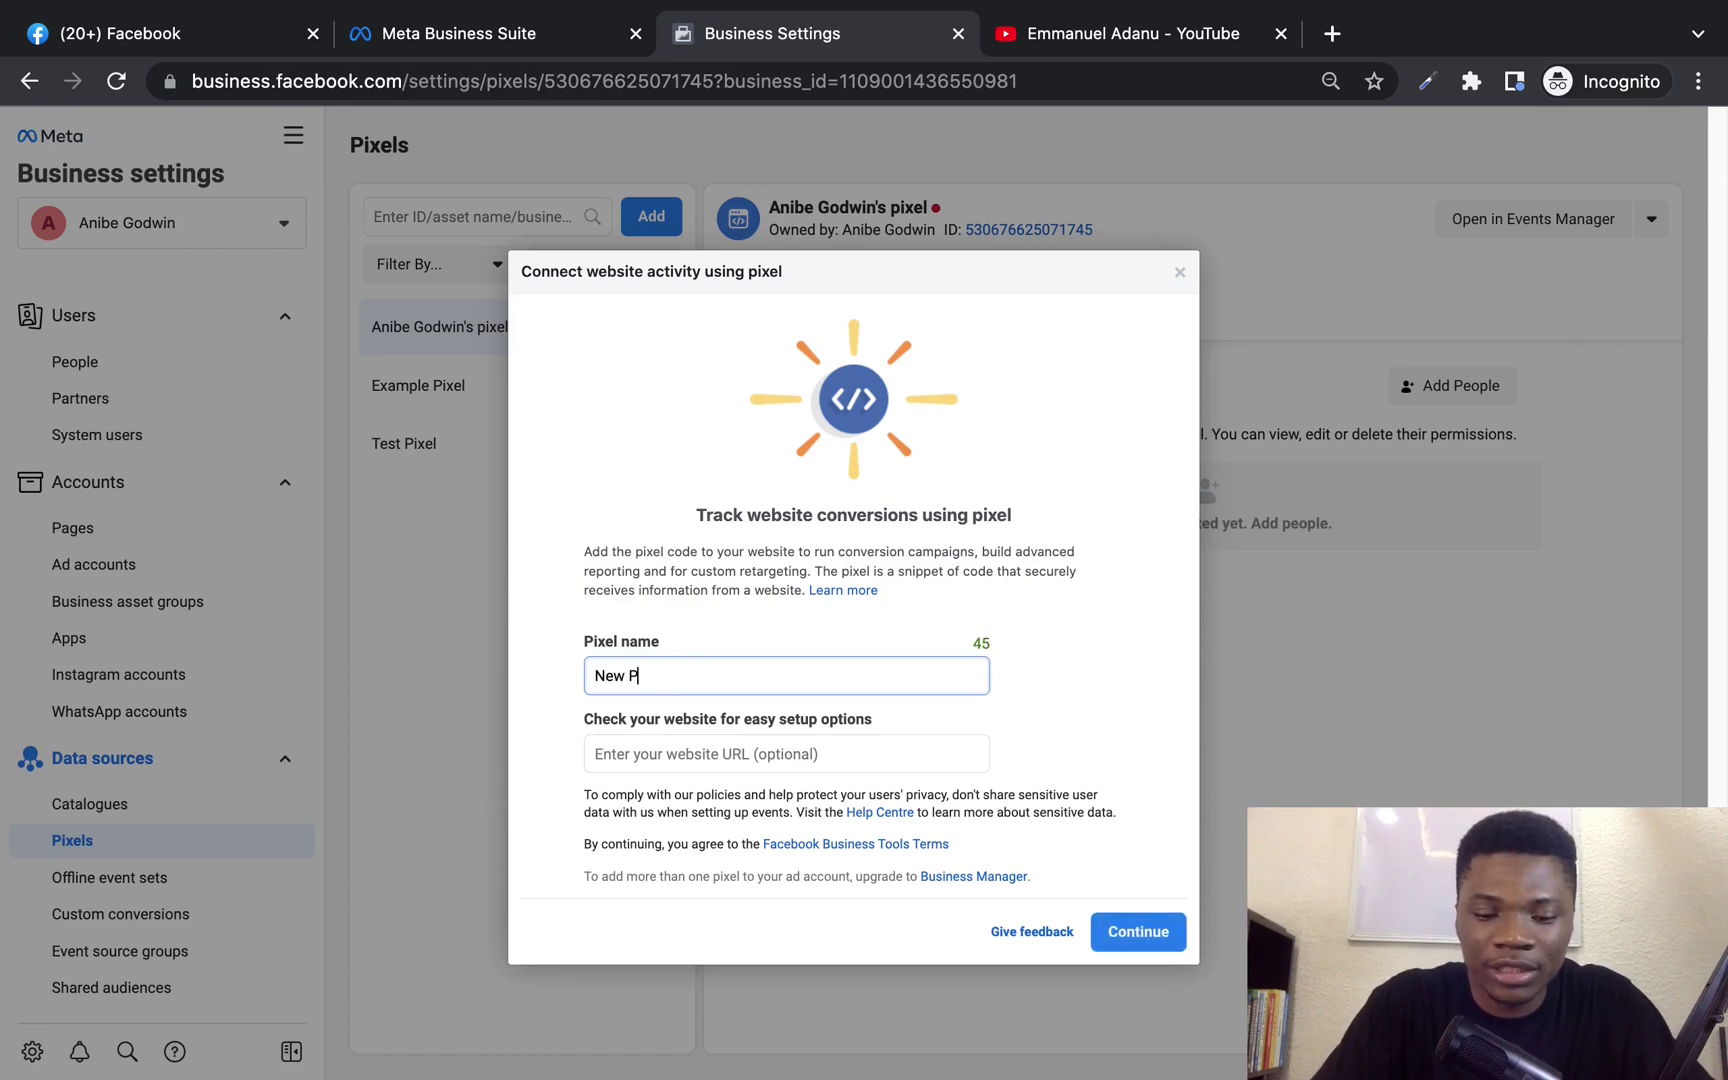
text(ixel)
click(1122, 935)
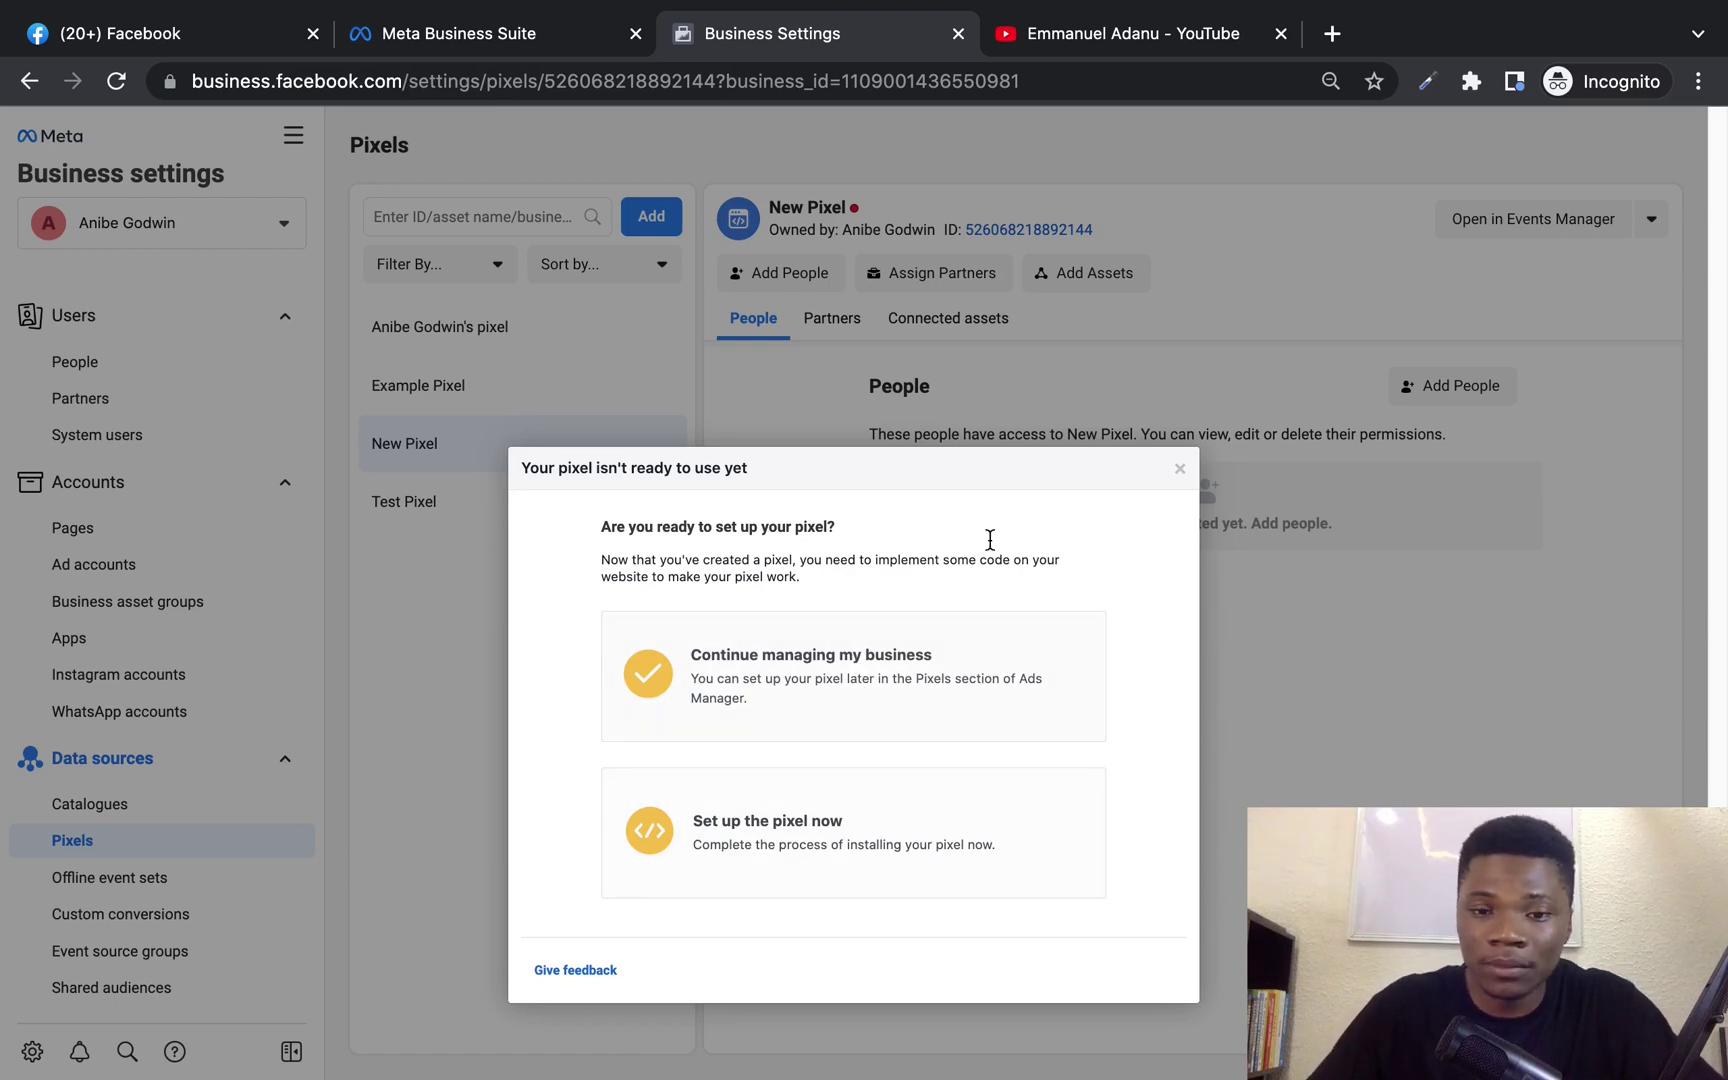
triple_click(998, 474)
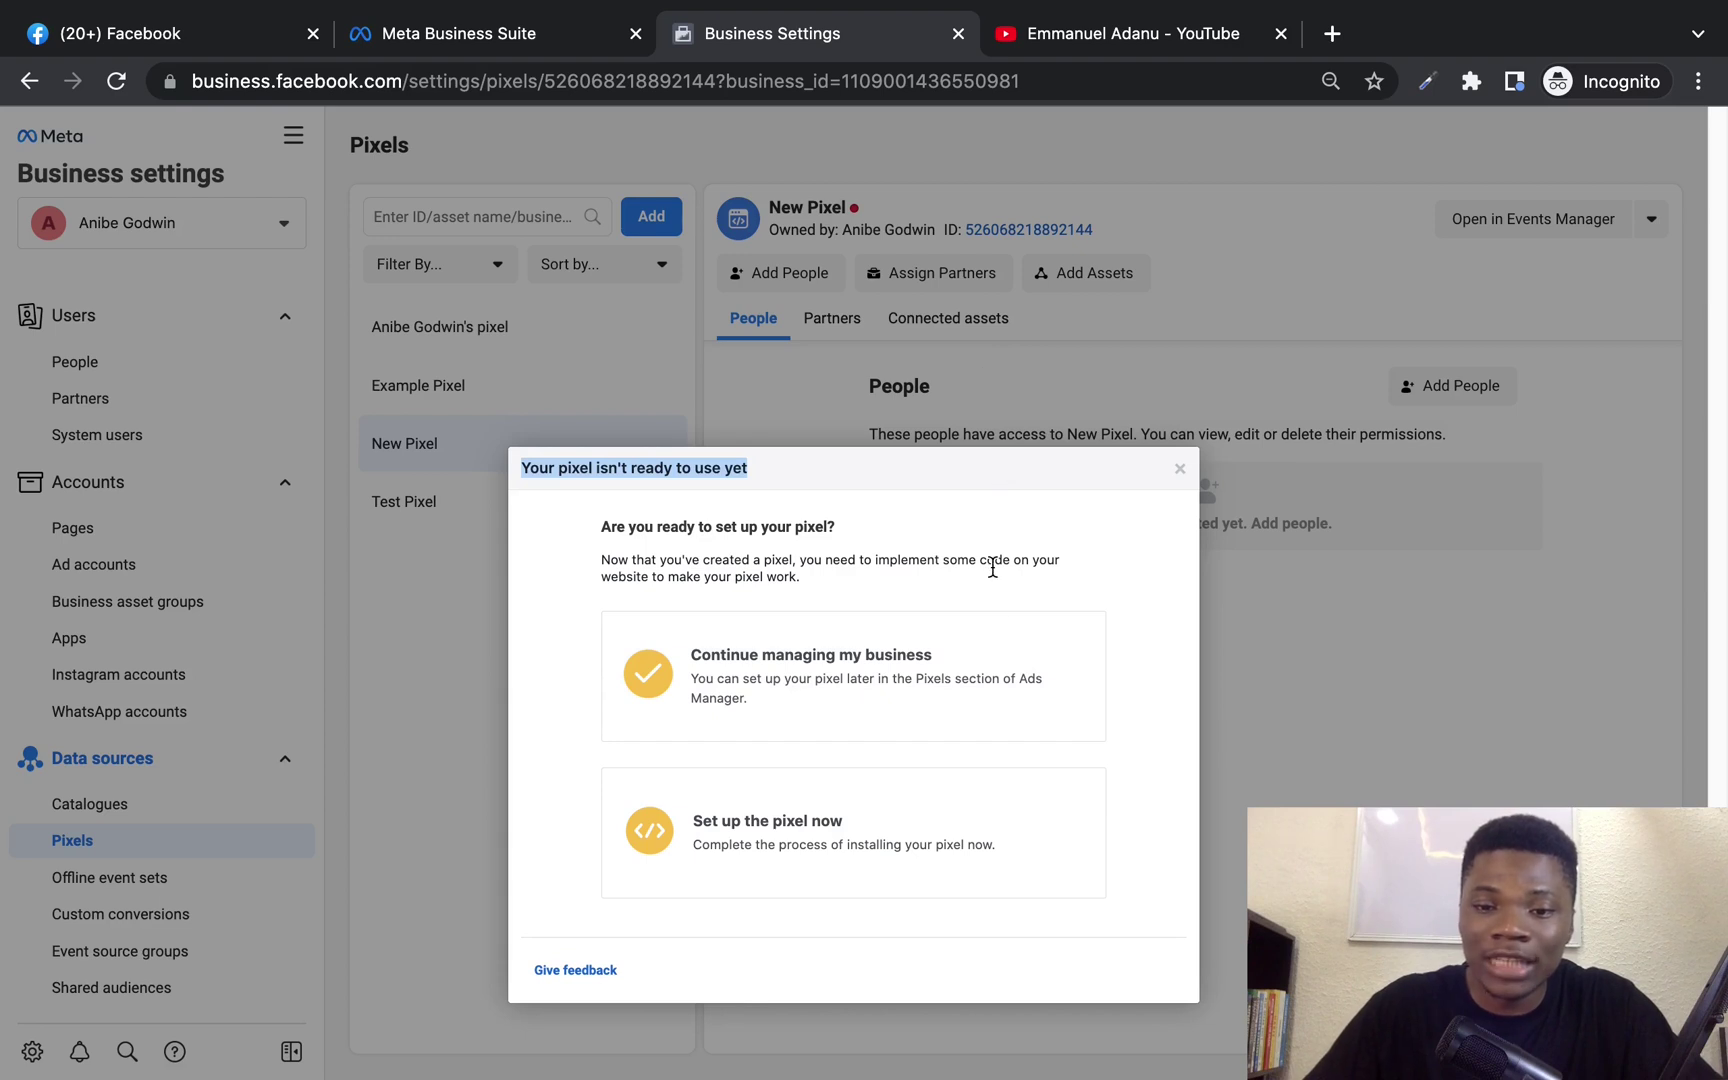
click(1180, 470)
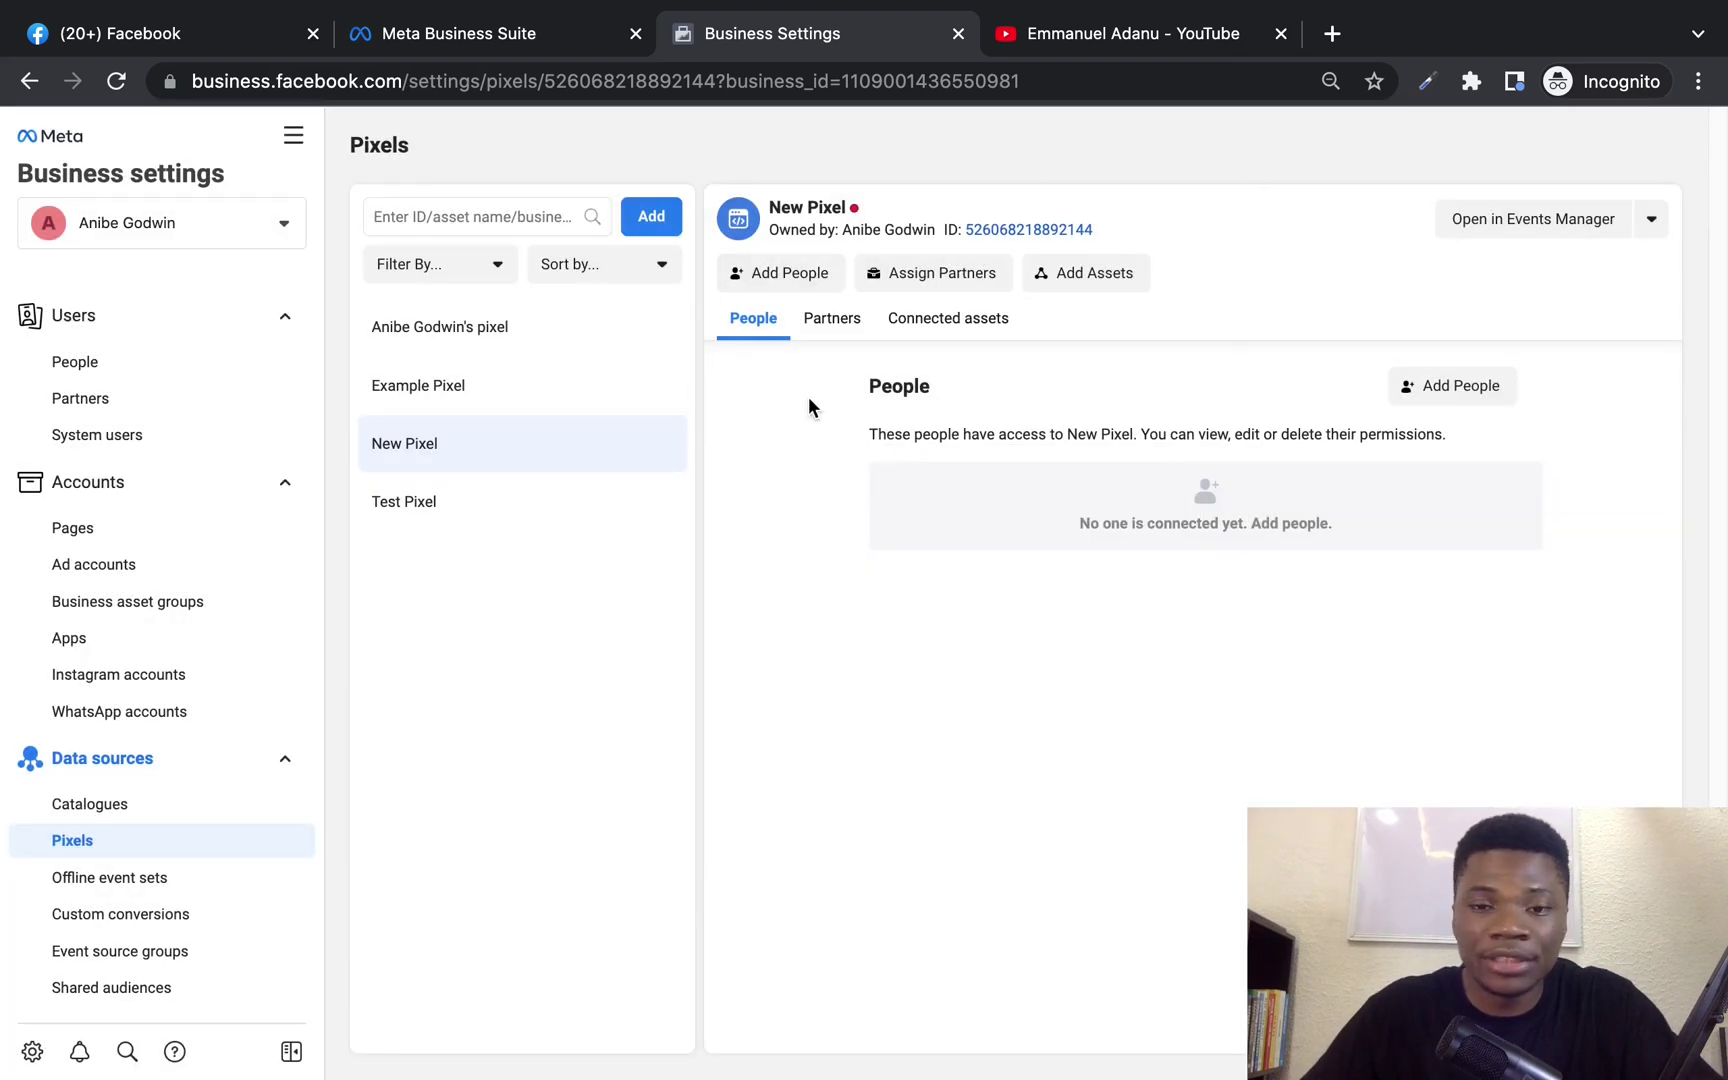
- Copy New Pixel's ID and connect the ad account to it as an asset
click(1018, 239)
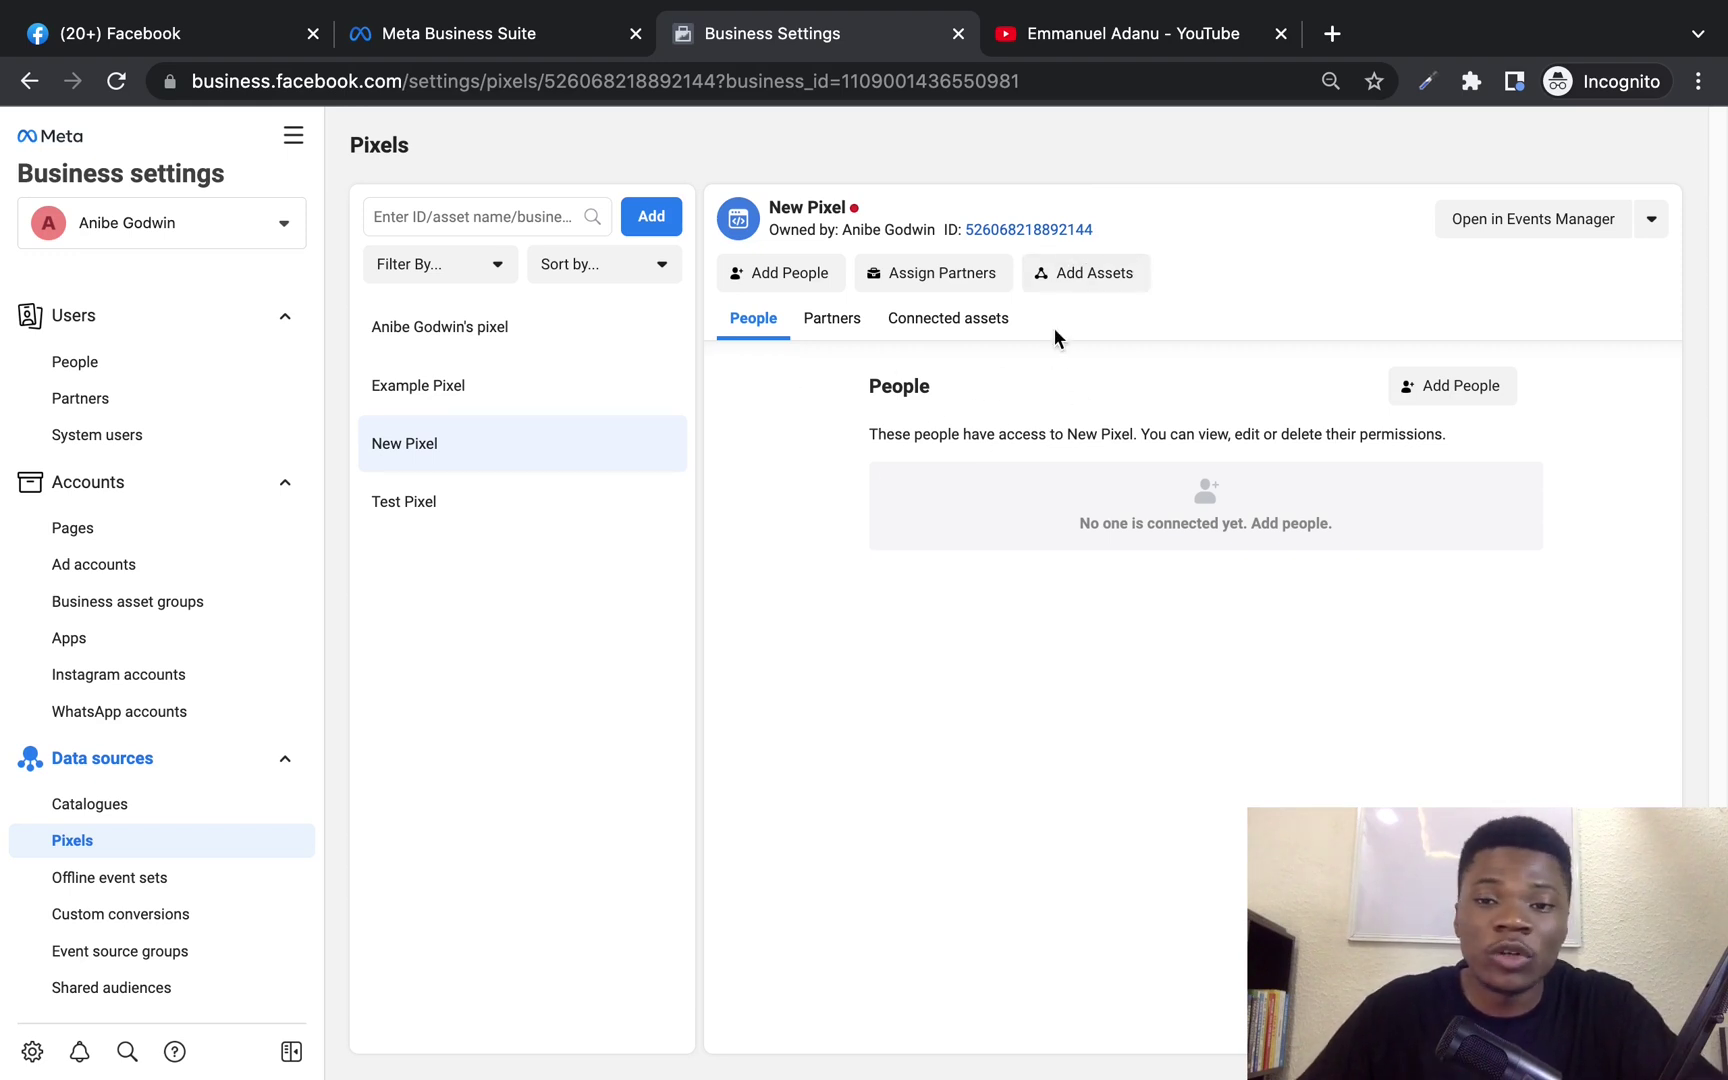
click(1087, 271)
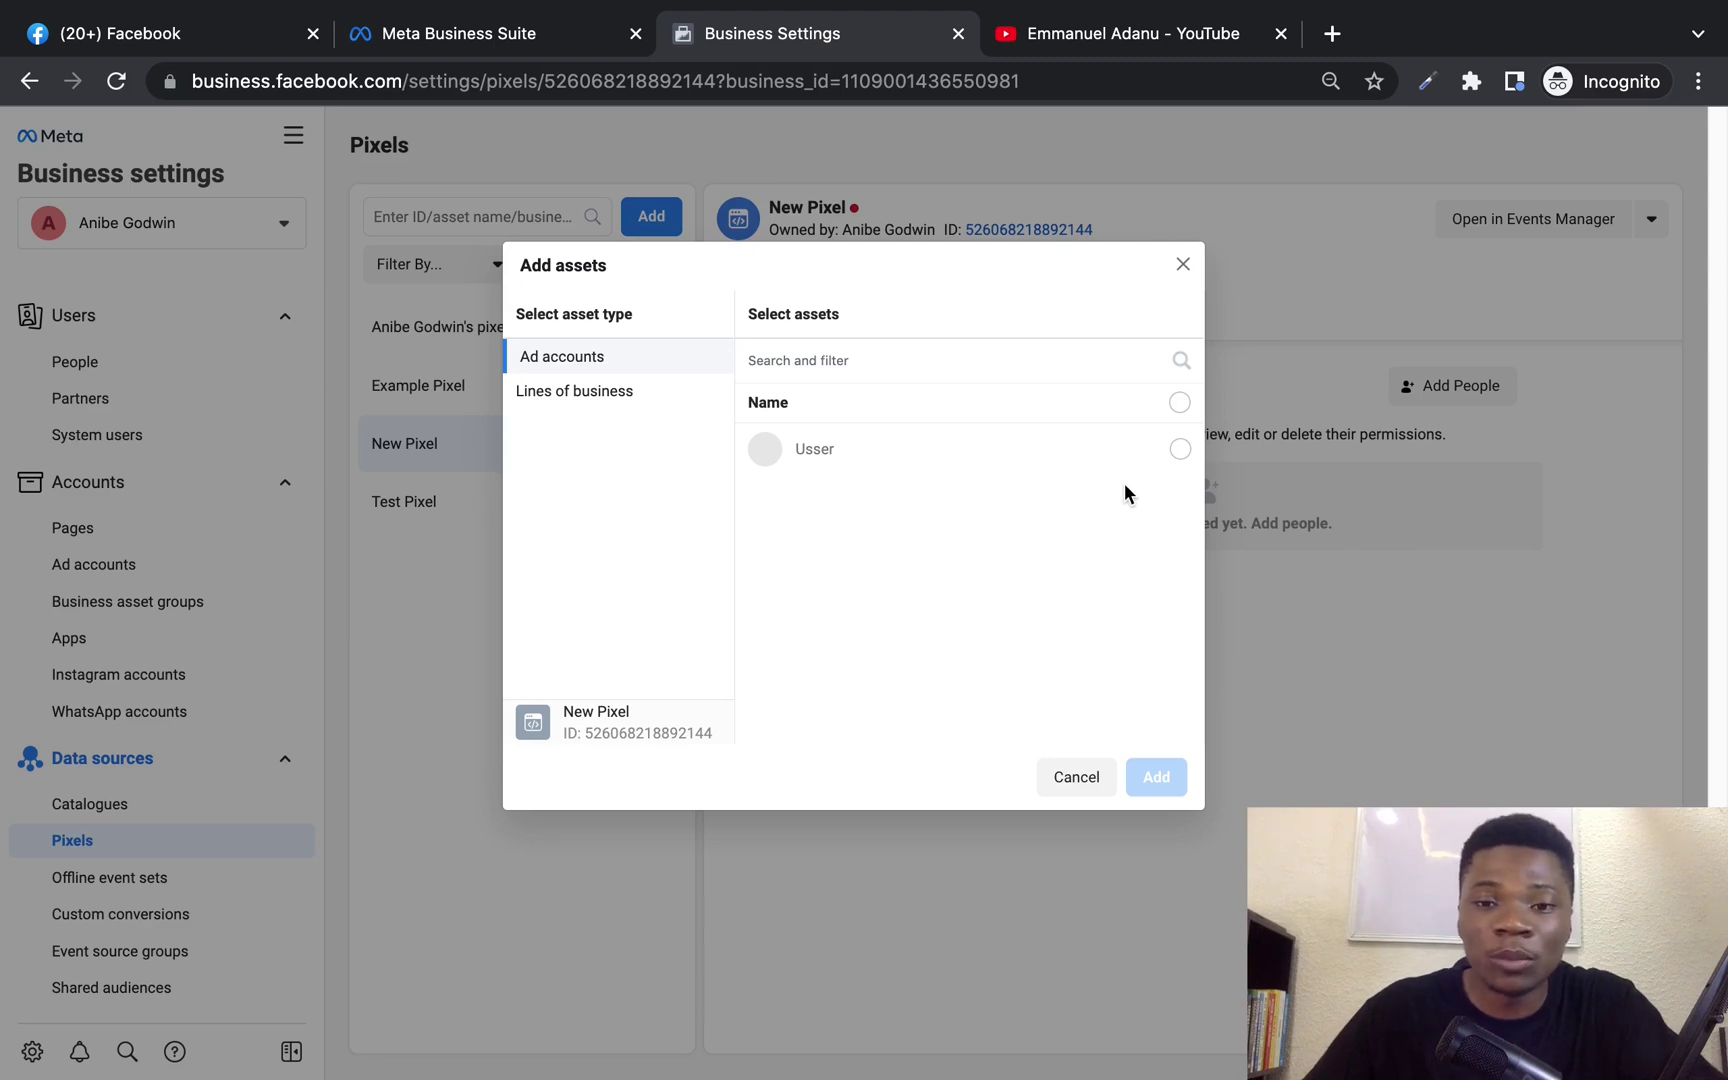
click(1181, 265)
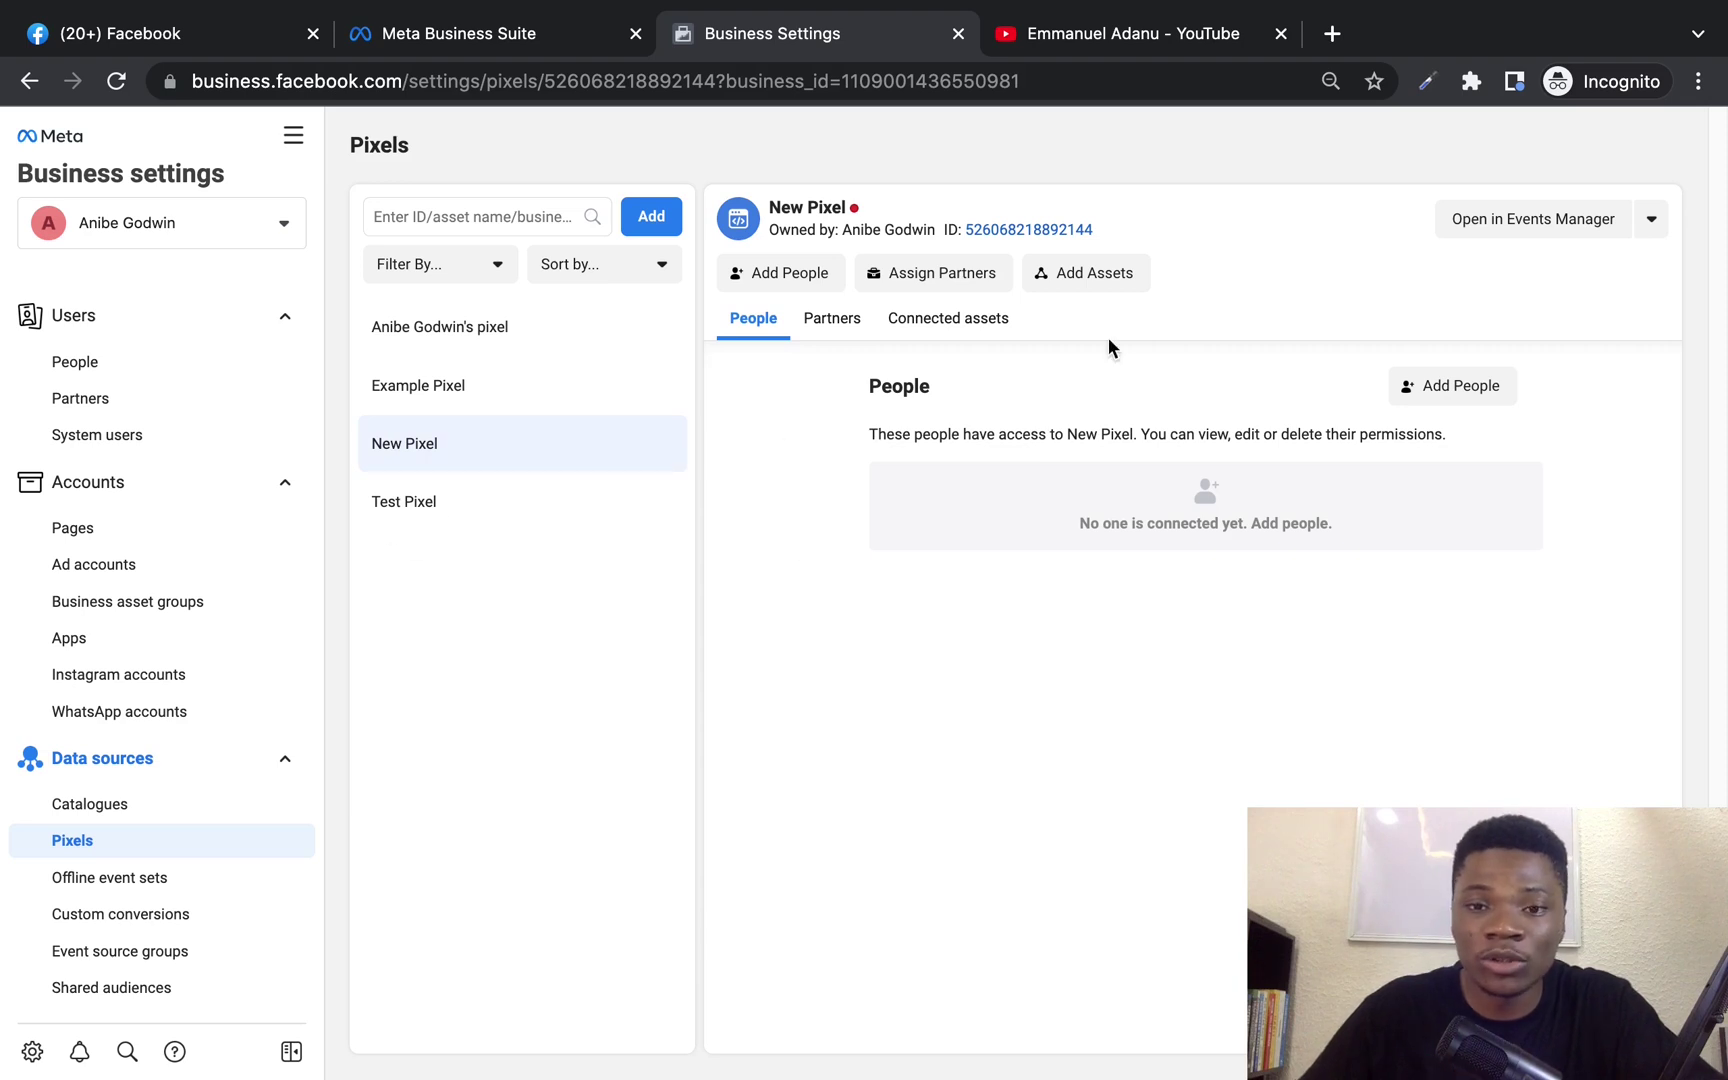
click(1080, 270)
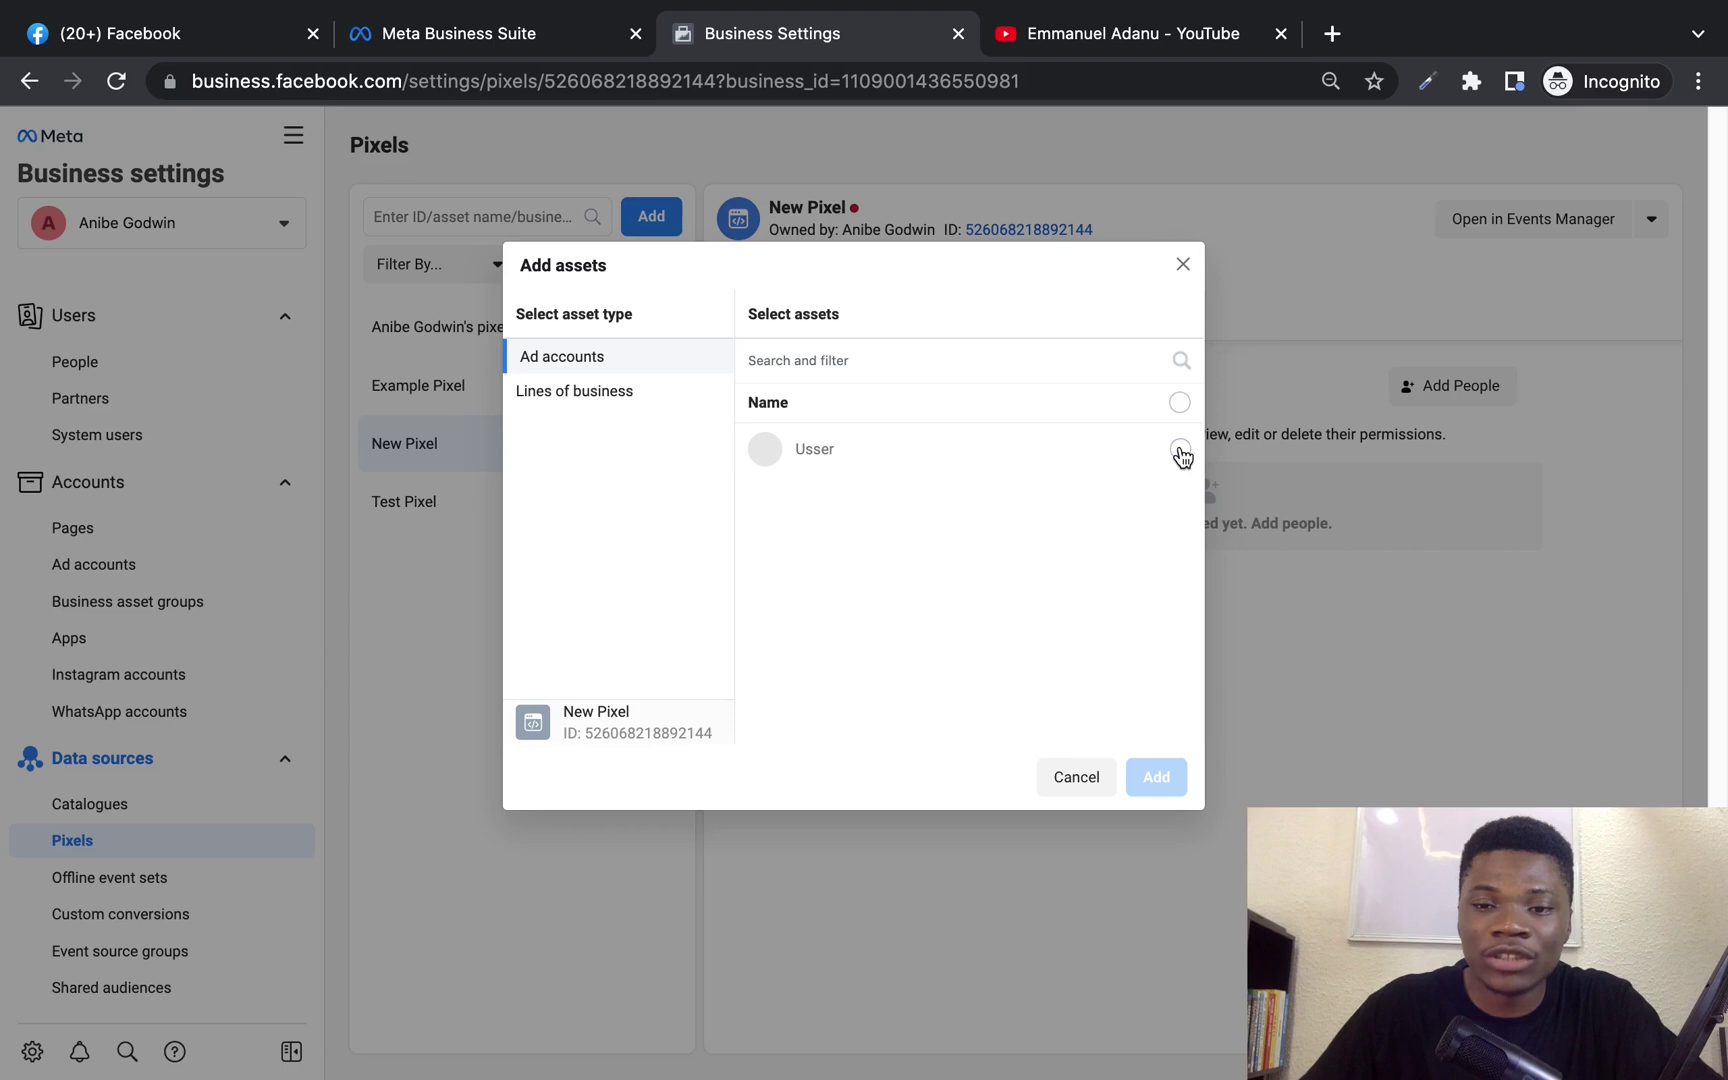
click(1180, 451)
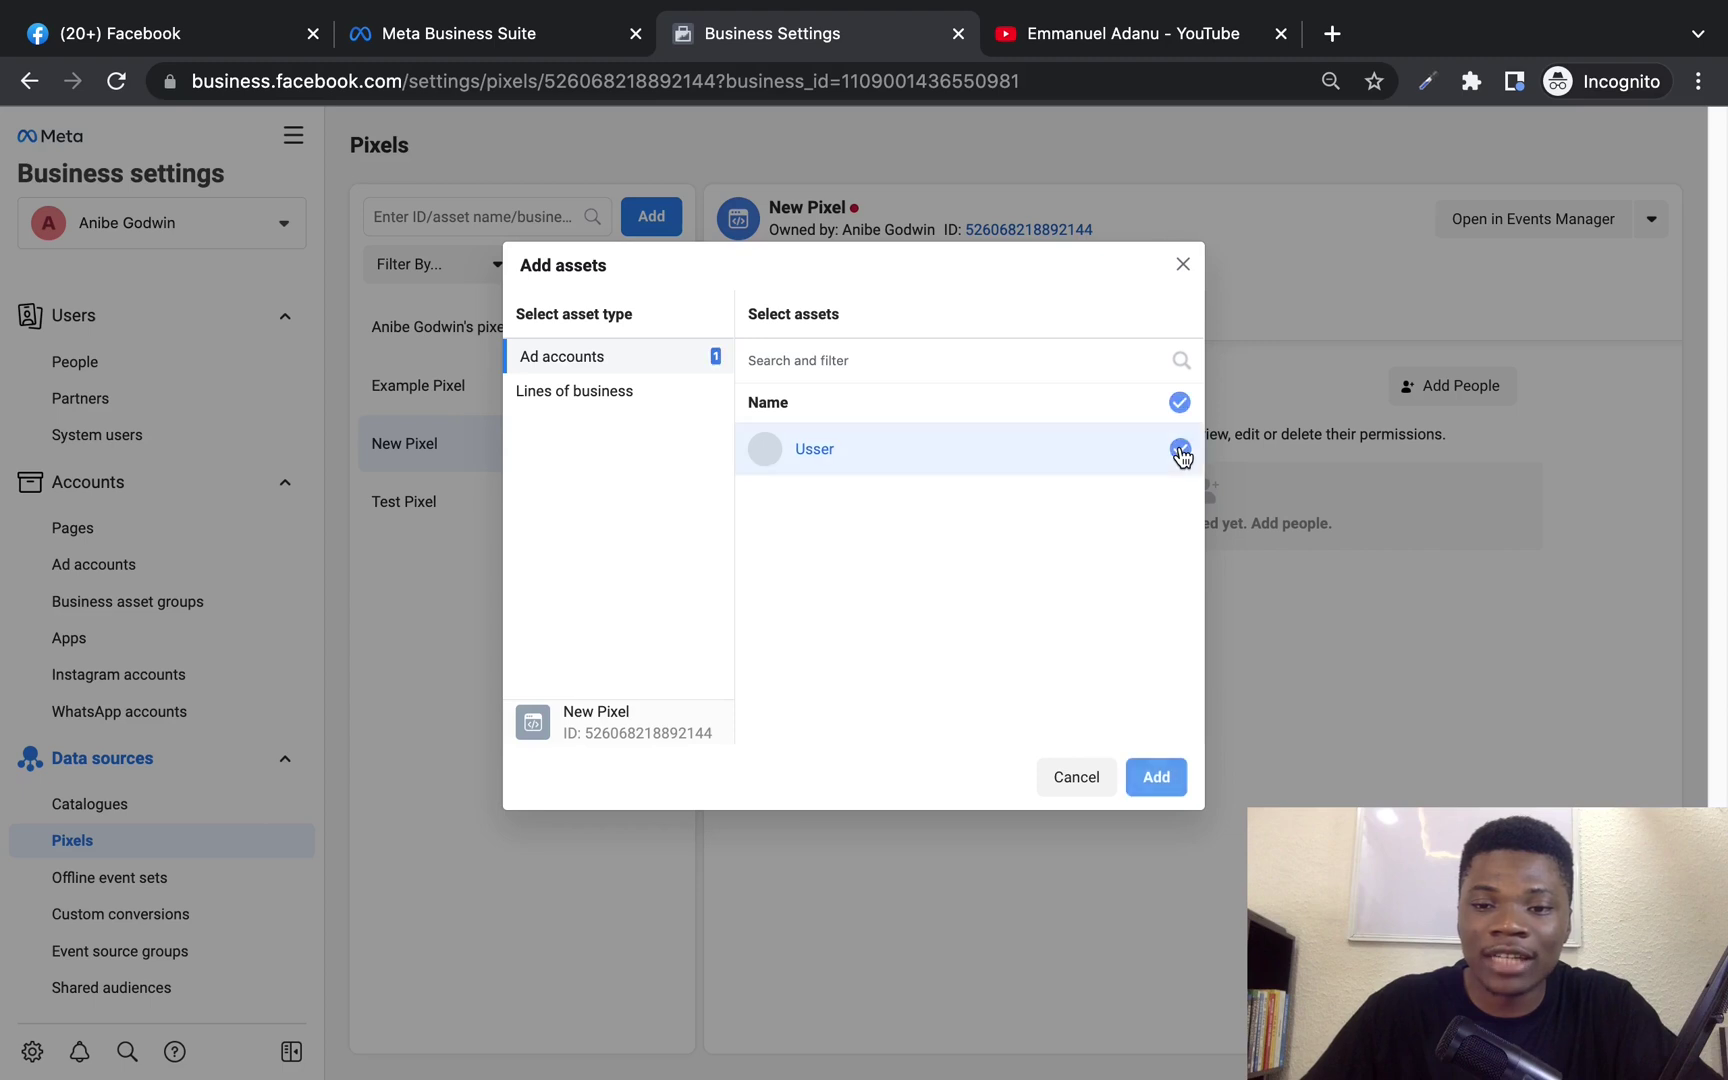
click(1156, 778)
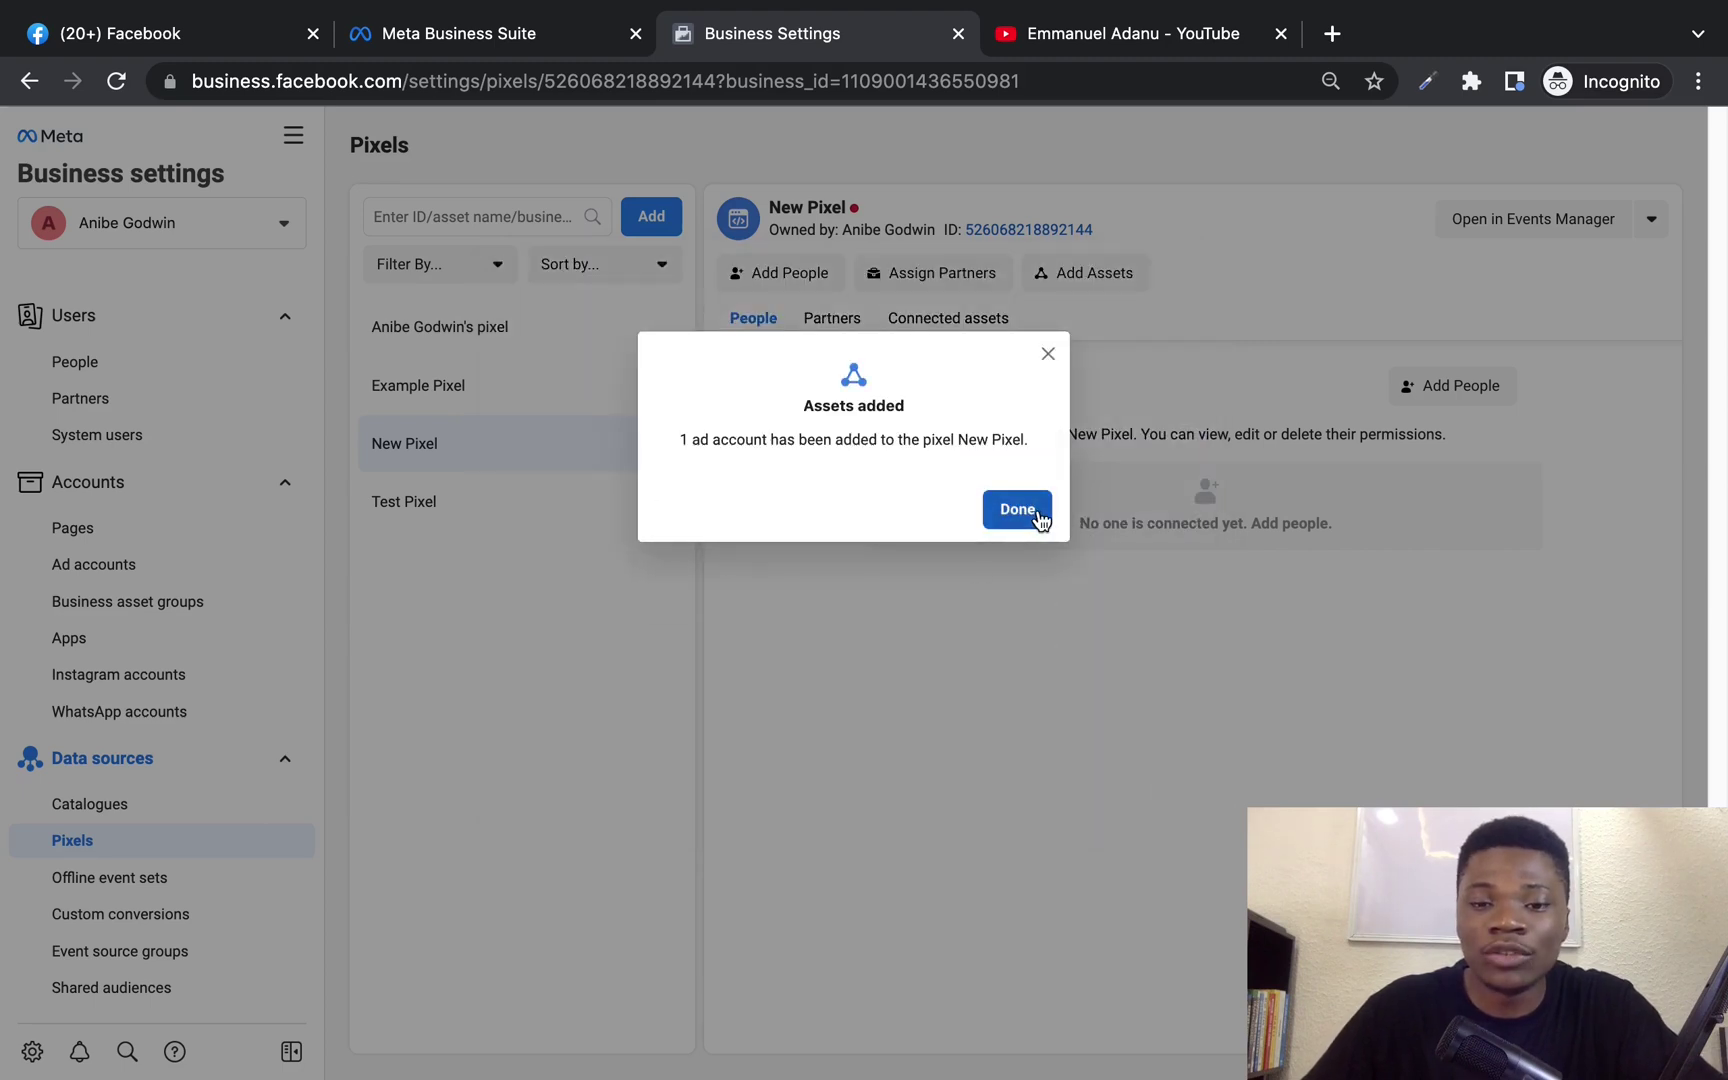
click(1035, 512)
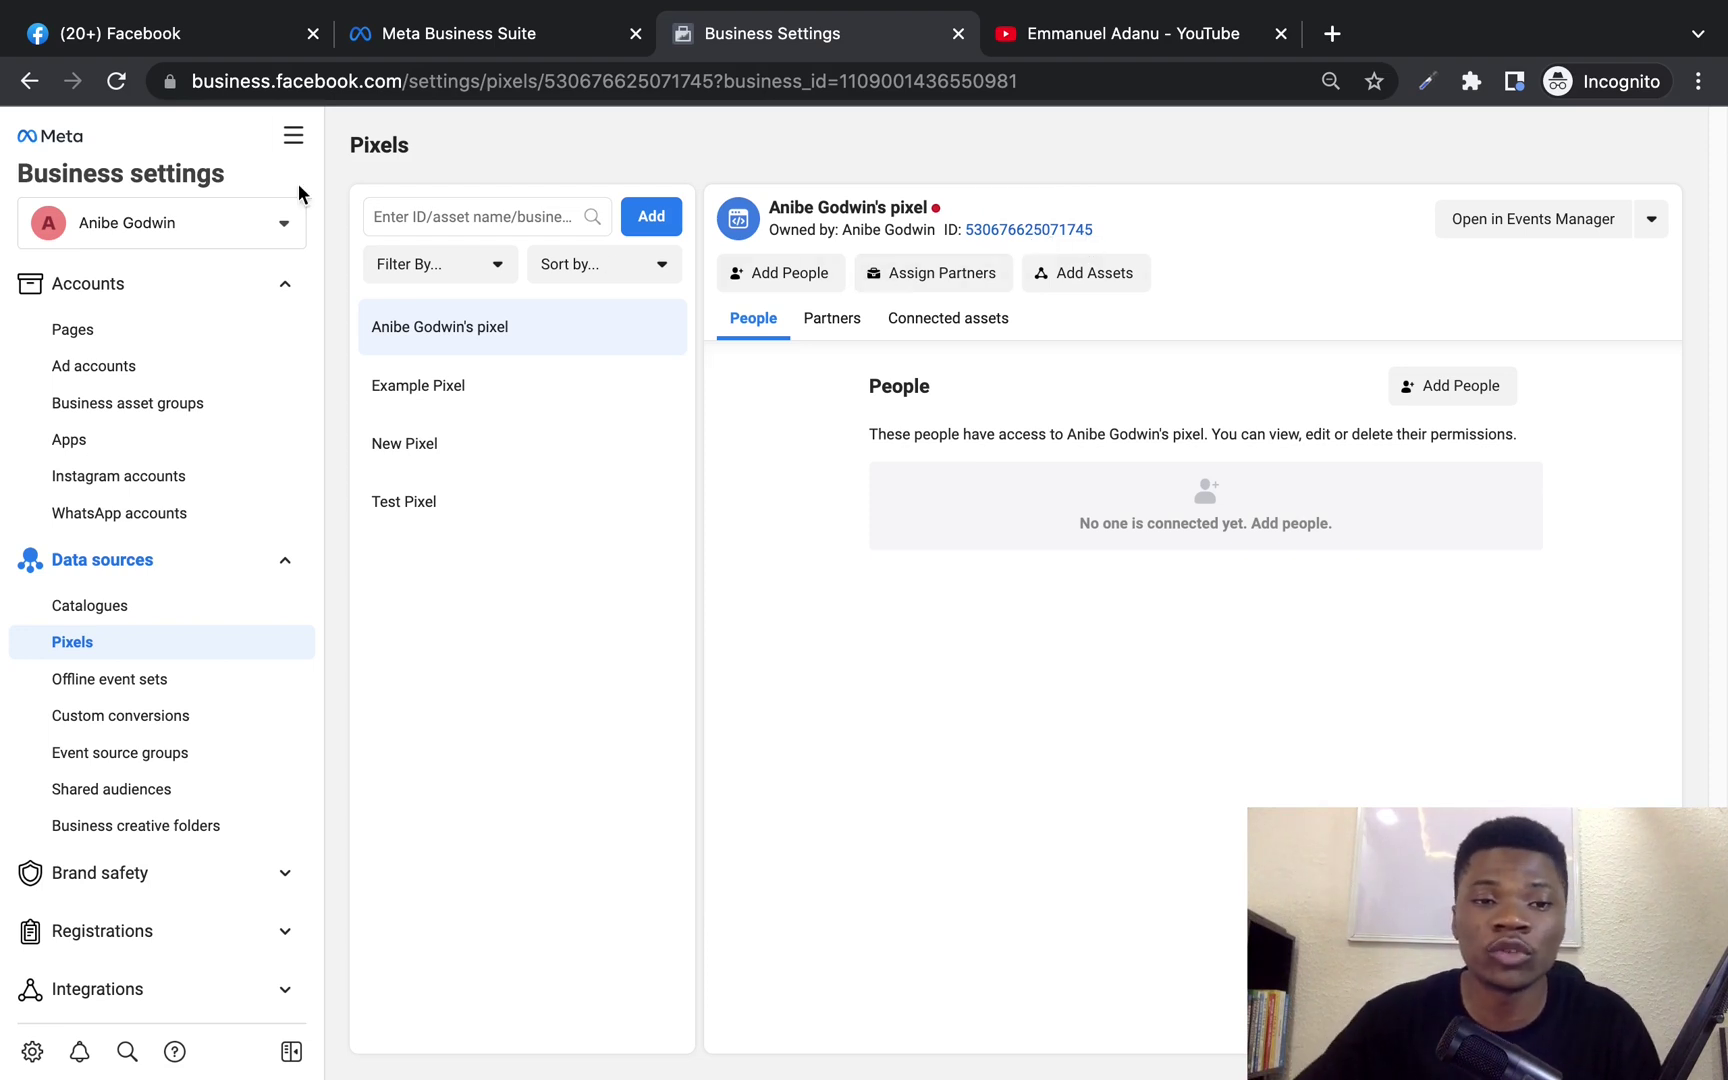
- In Events Manager, continue New Pixel's setup using the Meta pixel connection method
click(293, 135)
click(686, 273)
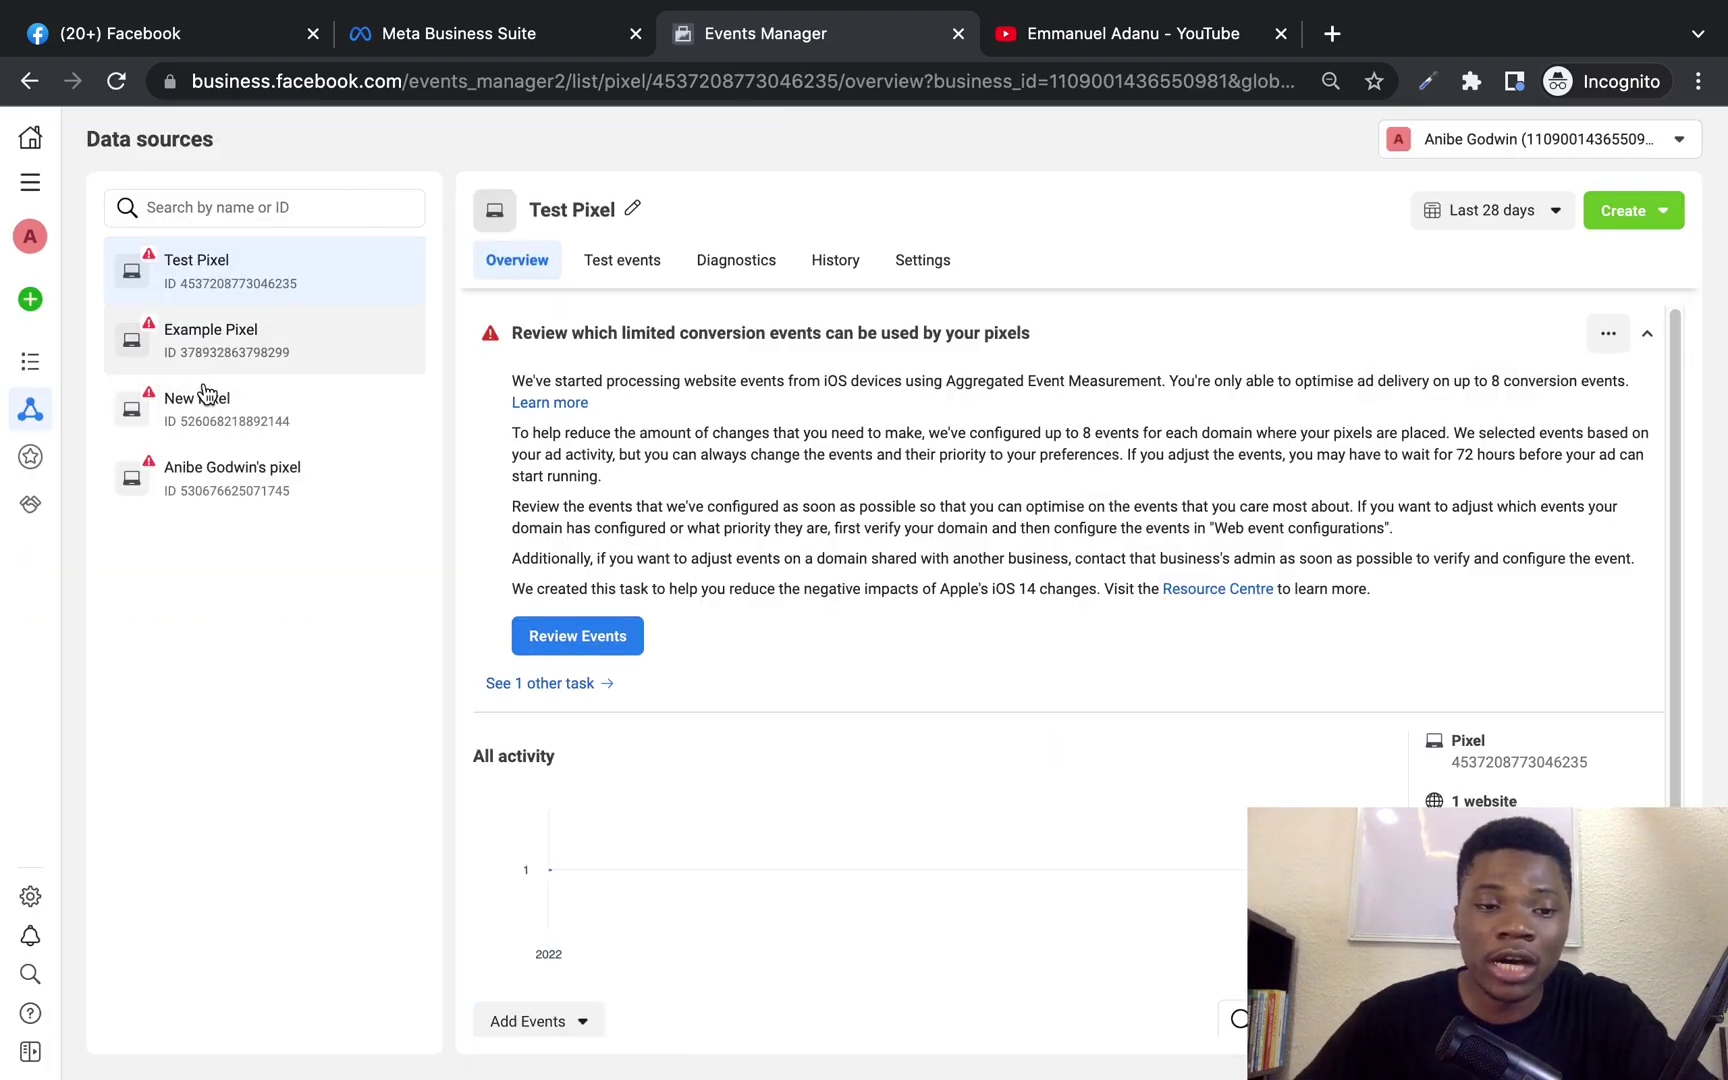
click(244, 406)
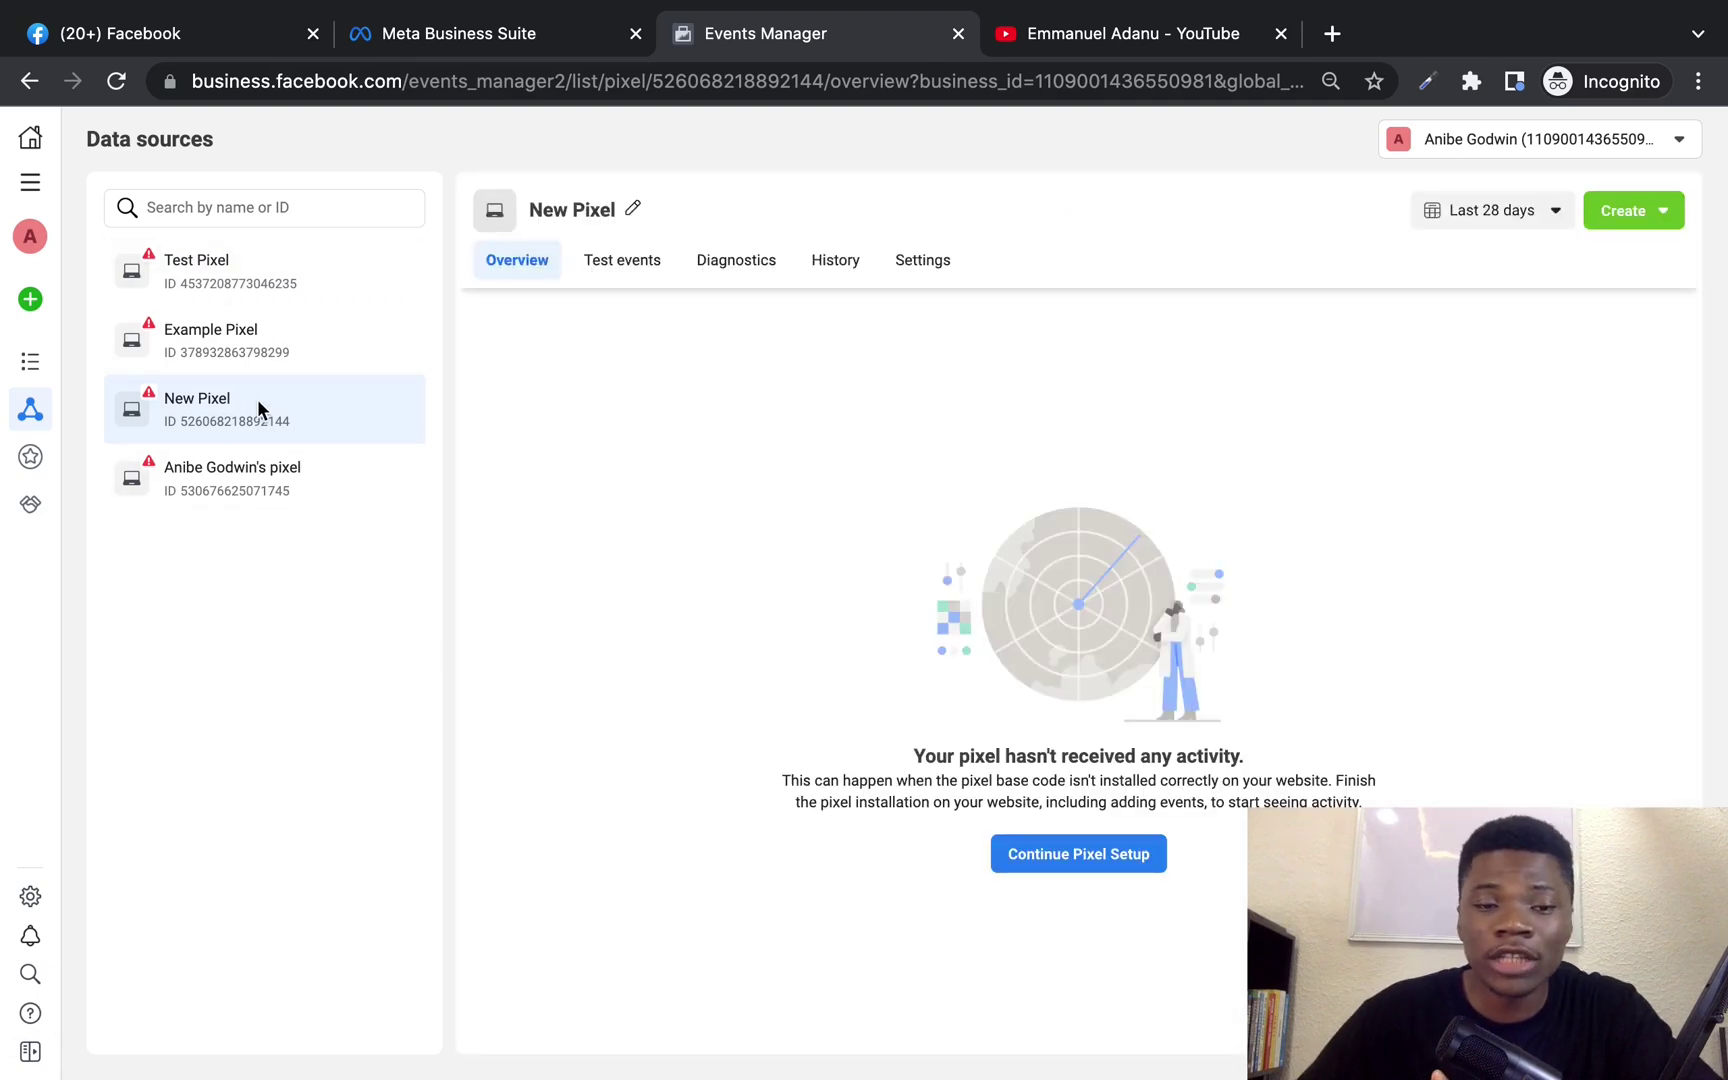
click(1076, 863)
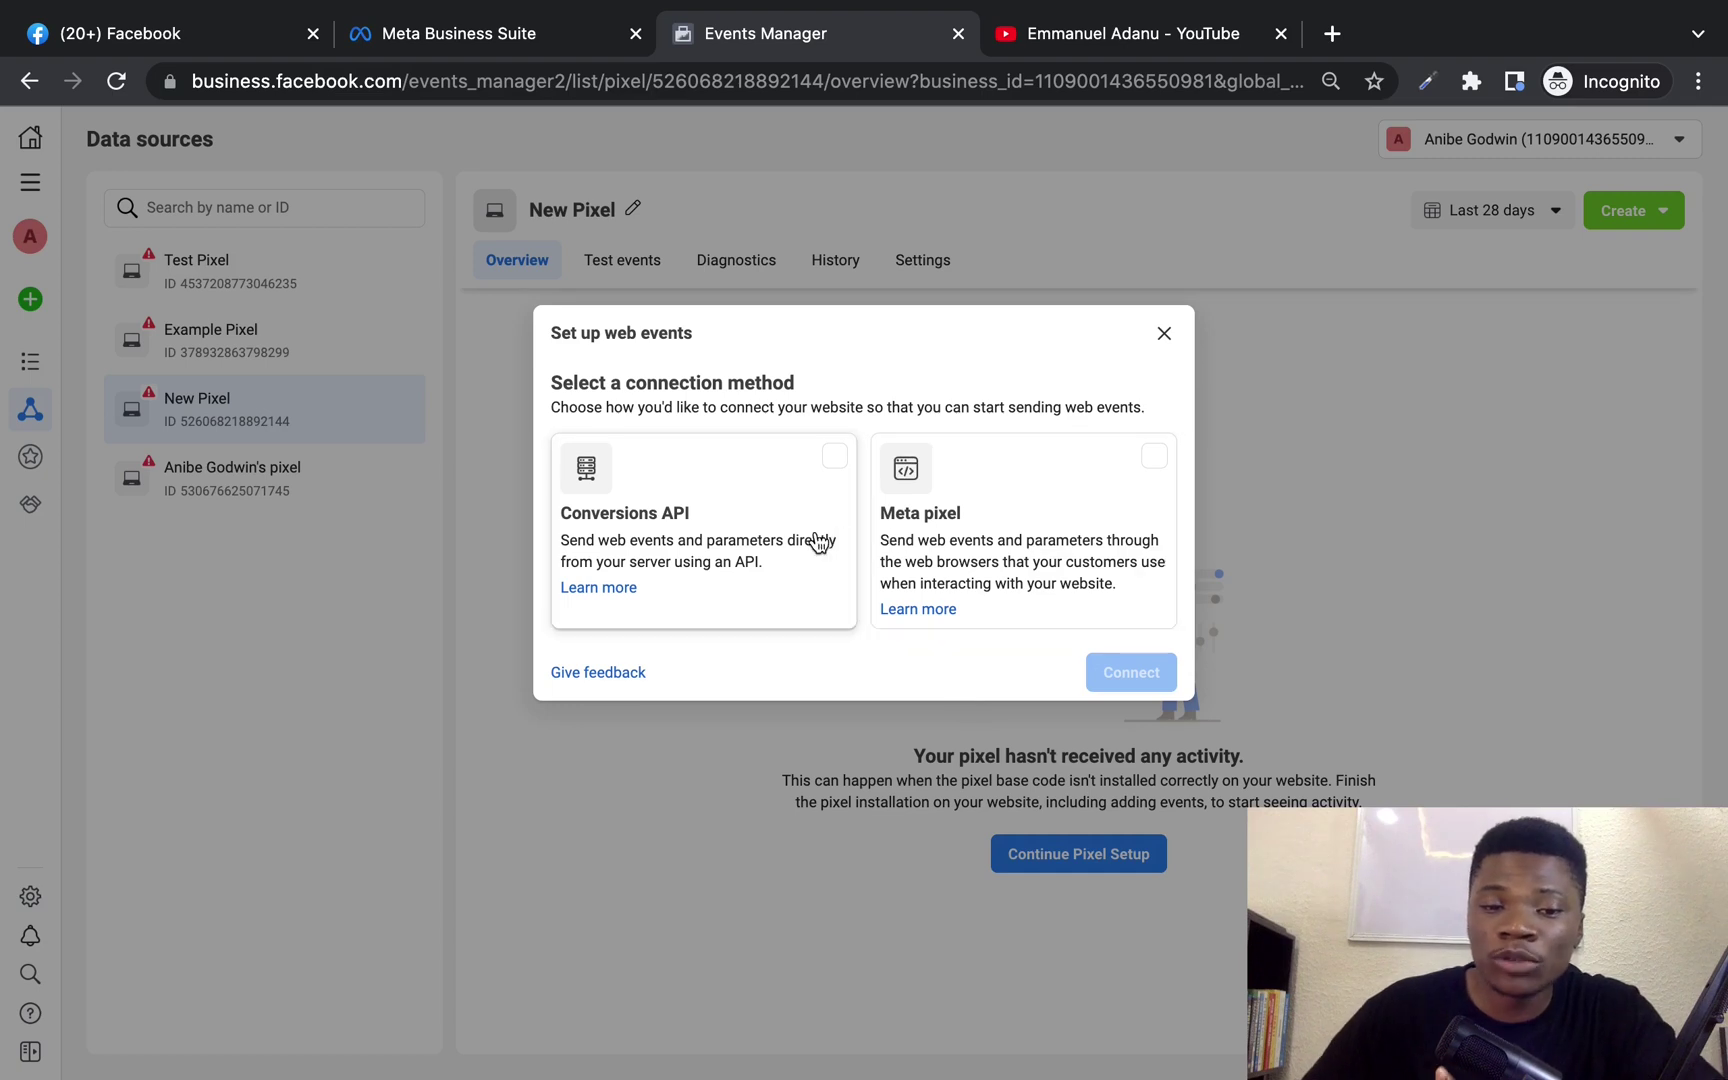
click(772, 505)
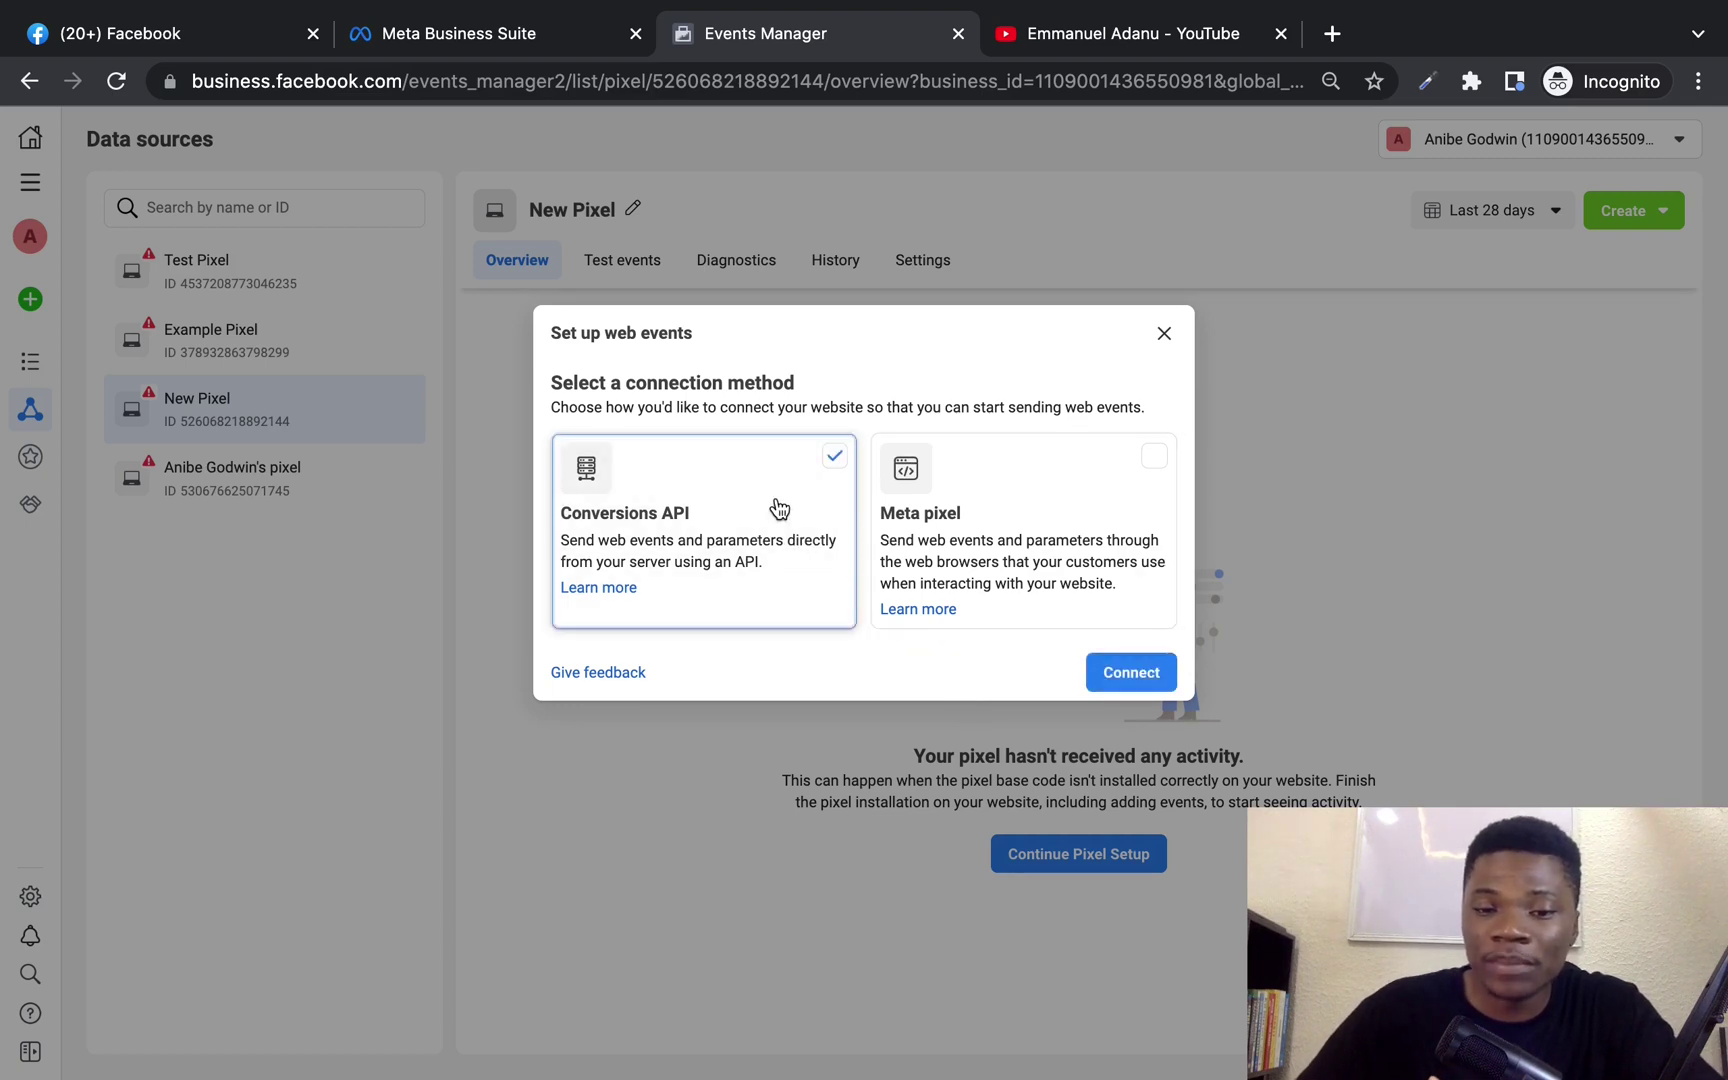
click(1096, 492)
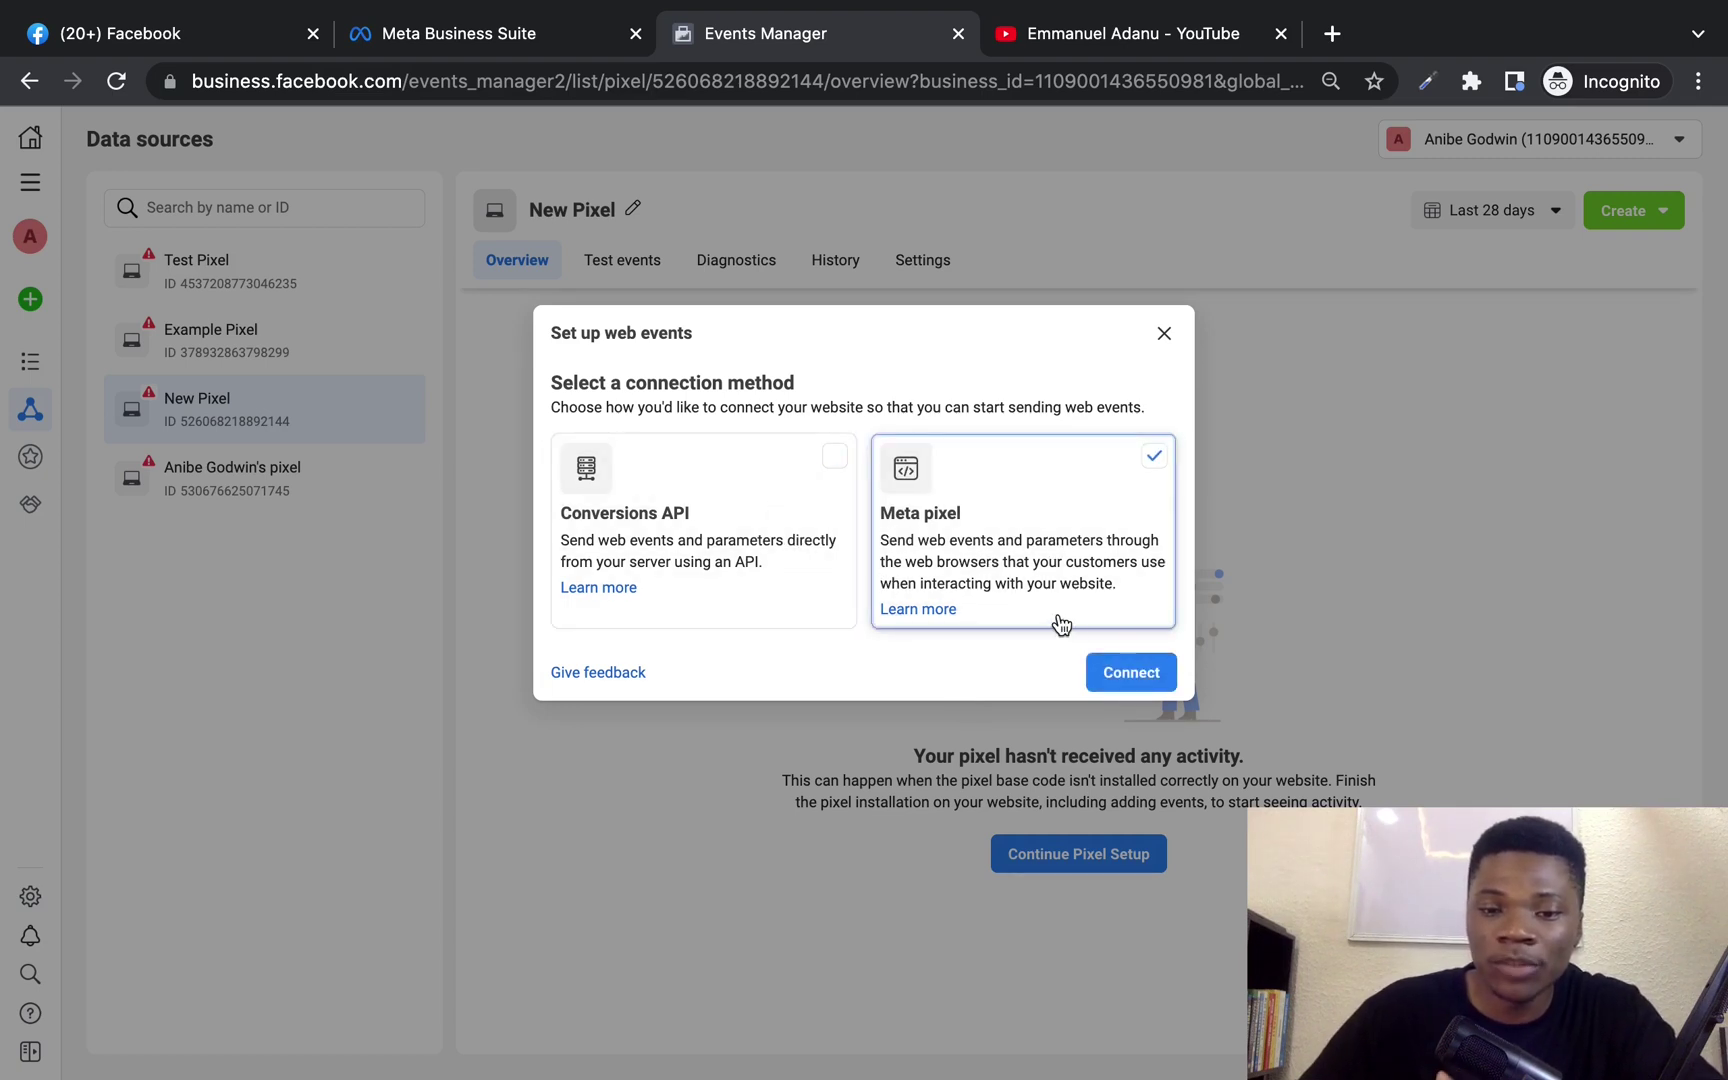
click(1106, 664)
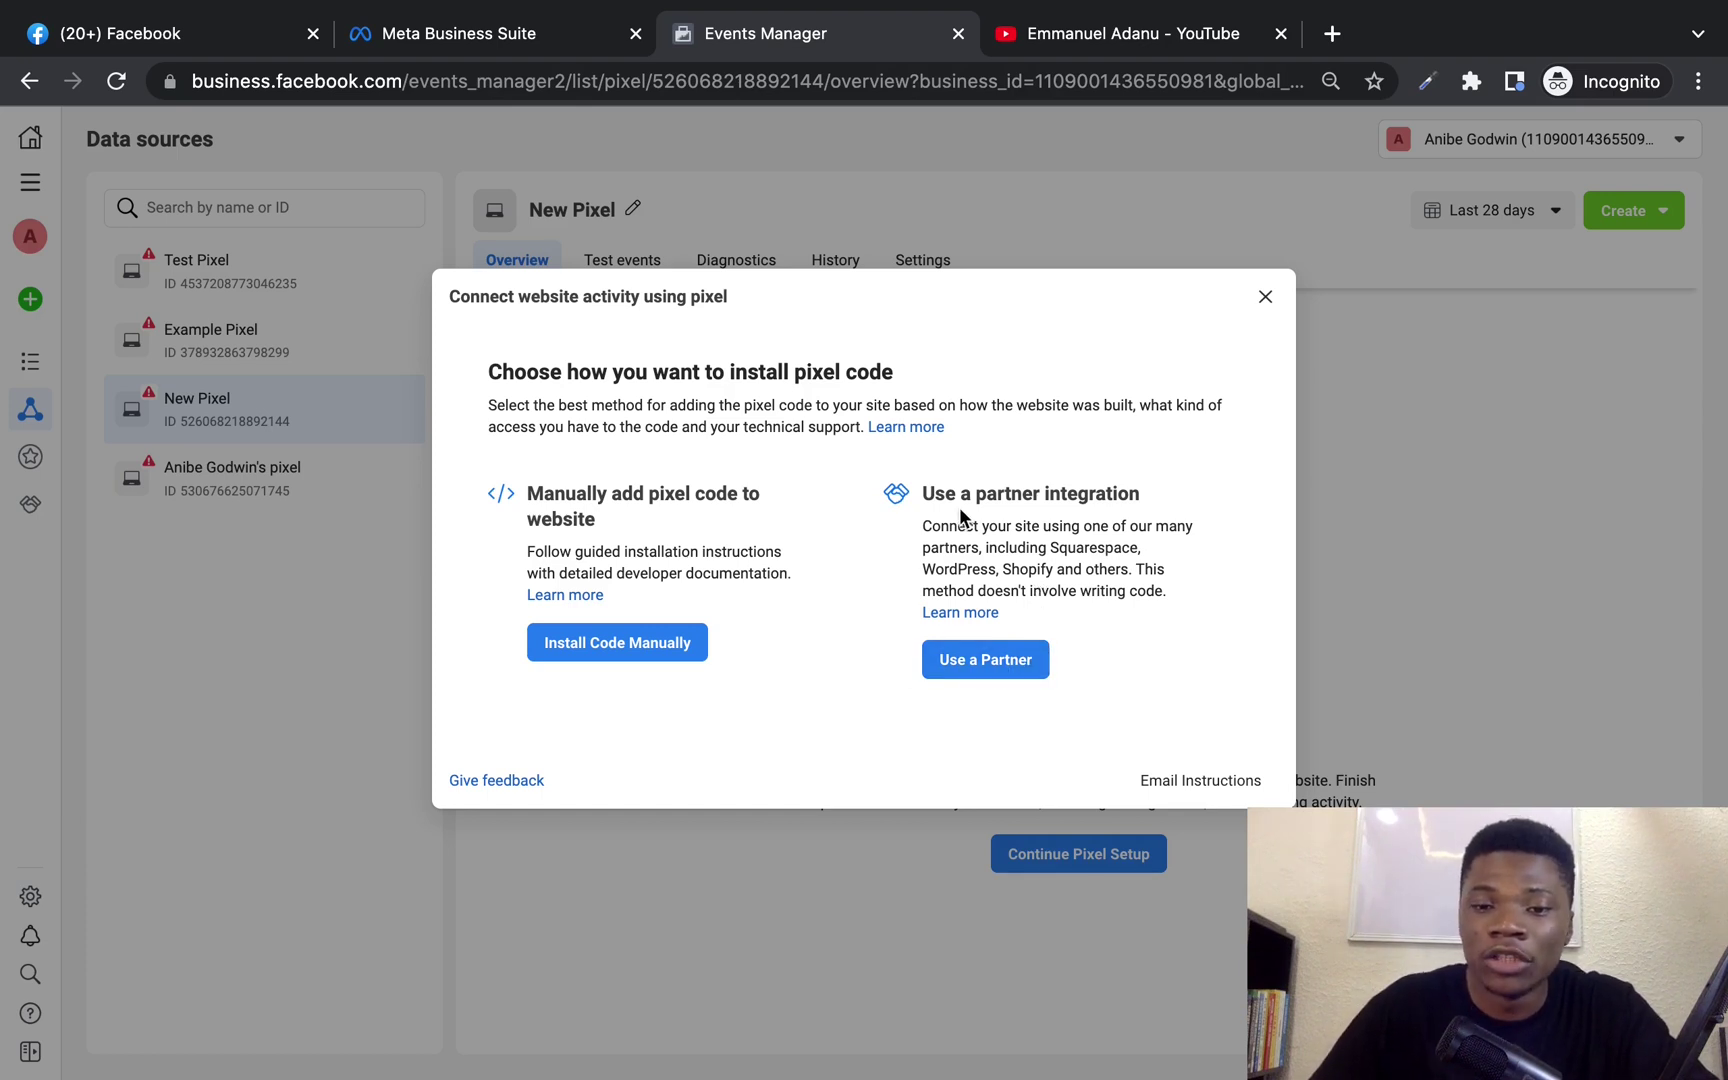
- Browse the partner integrations, choose WordPress, then close its connection dialog
click(1004, 659)
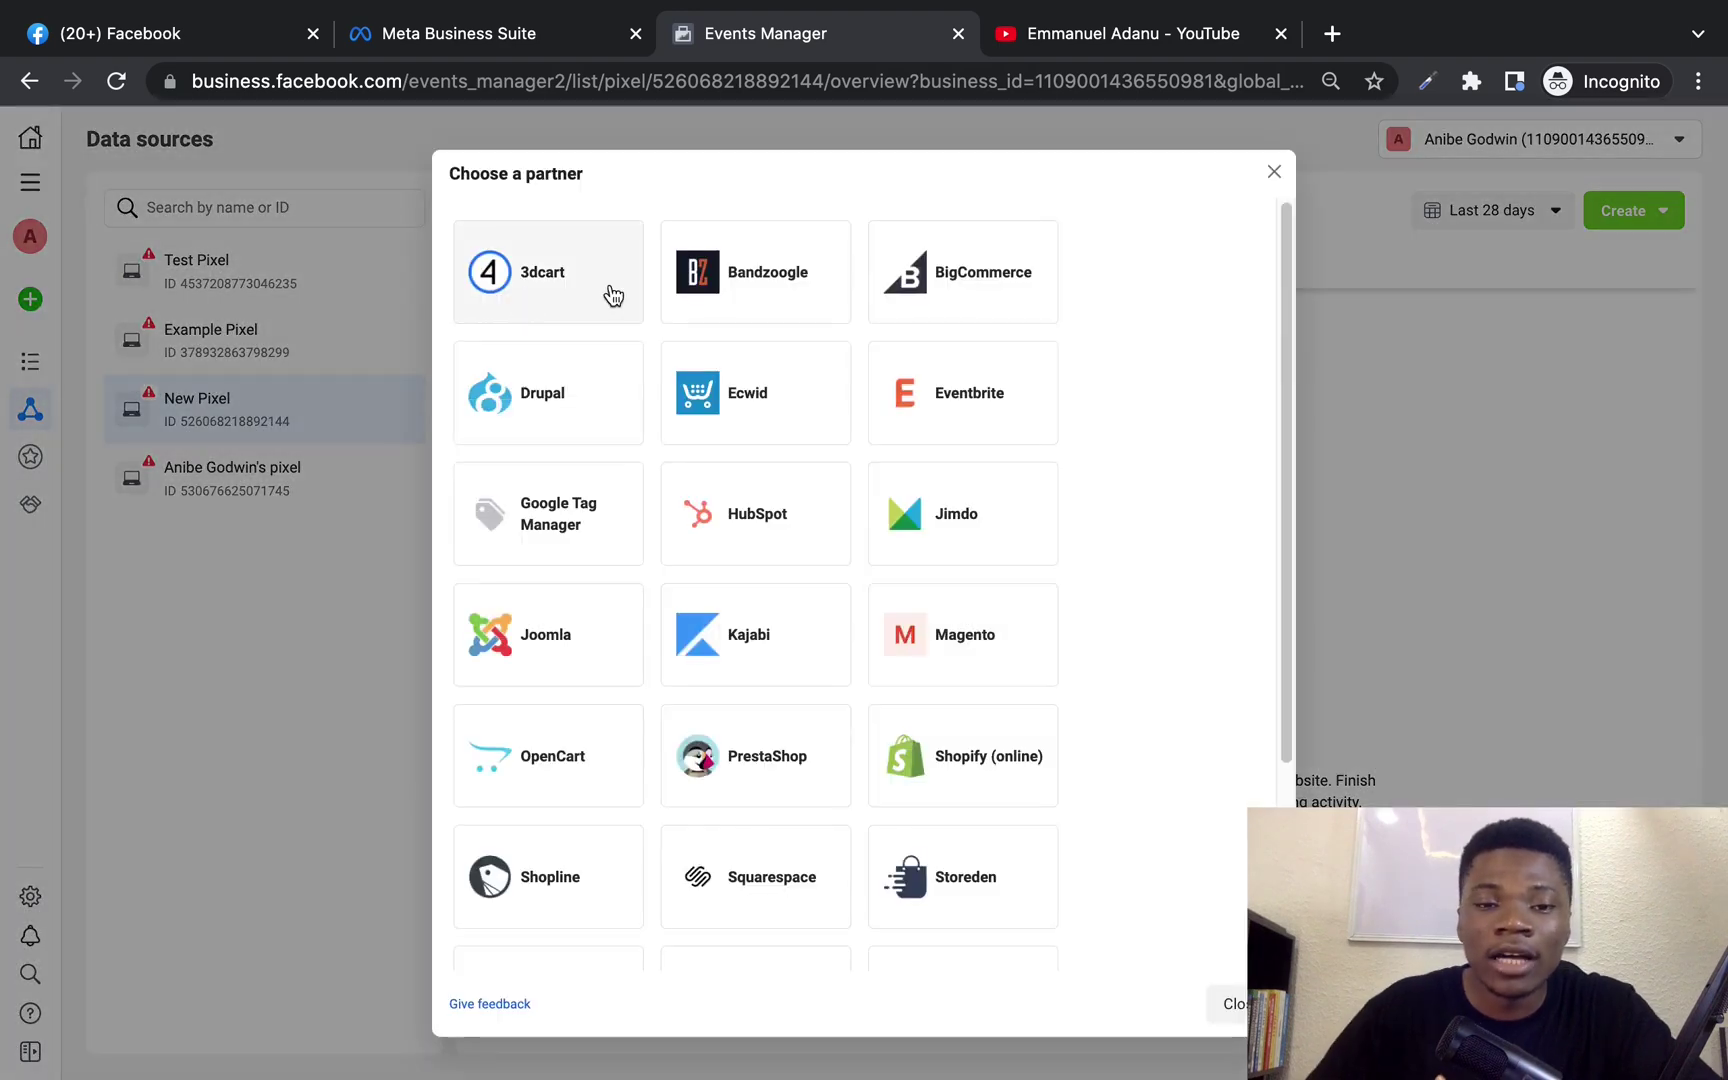
scroll(779, 550, down, 1)
scroll(790, 575, down, 4)
scroll(800, 598, up, 5)
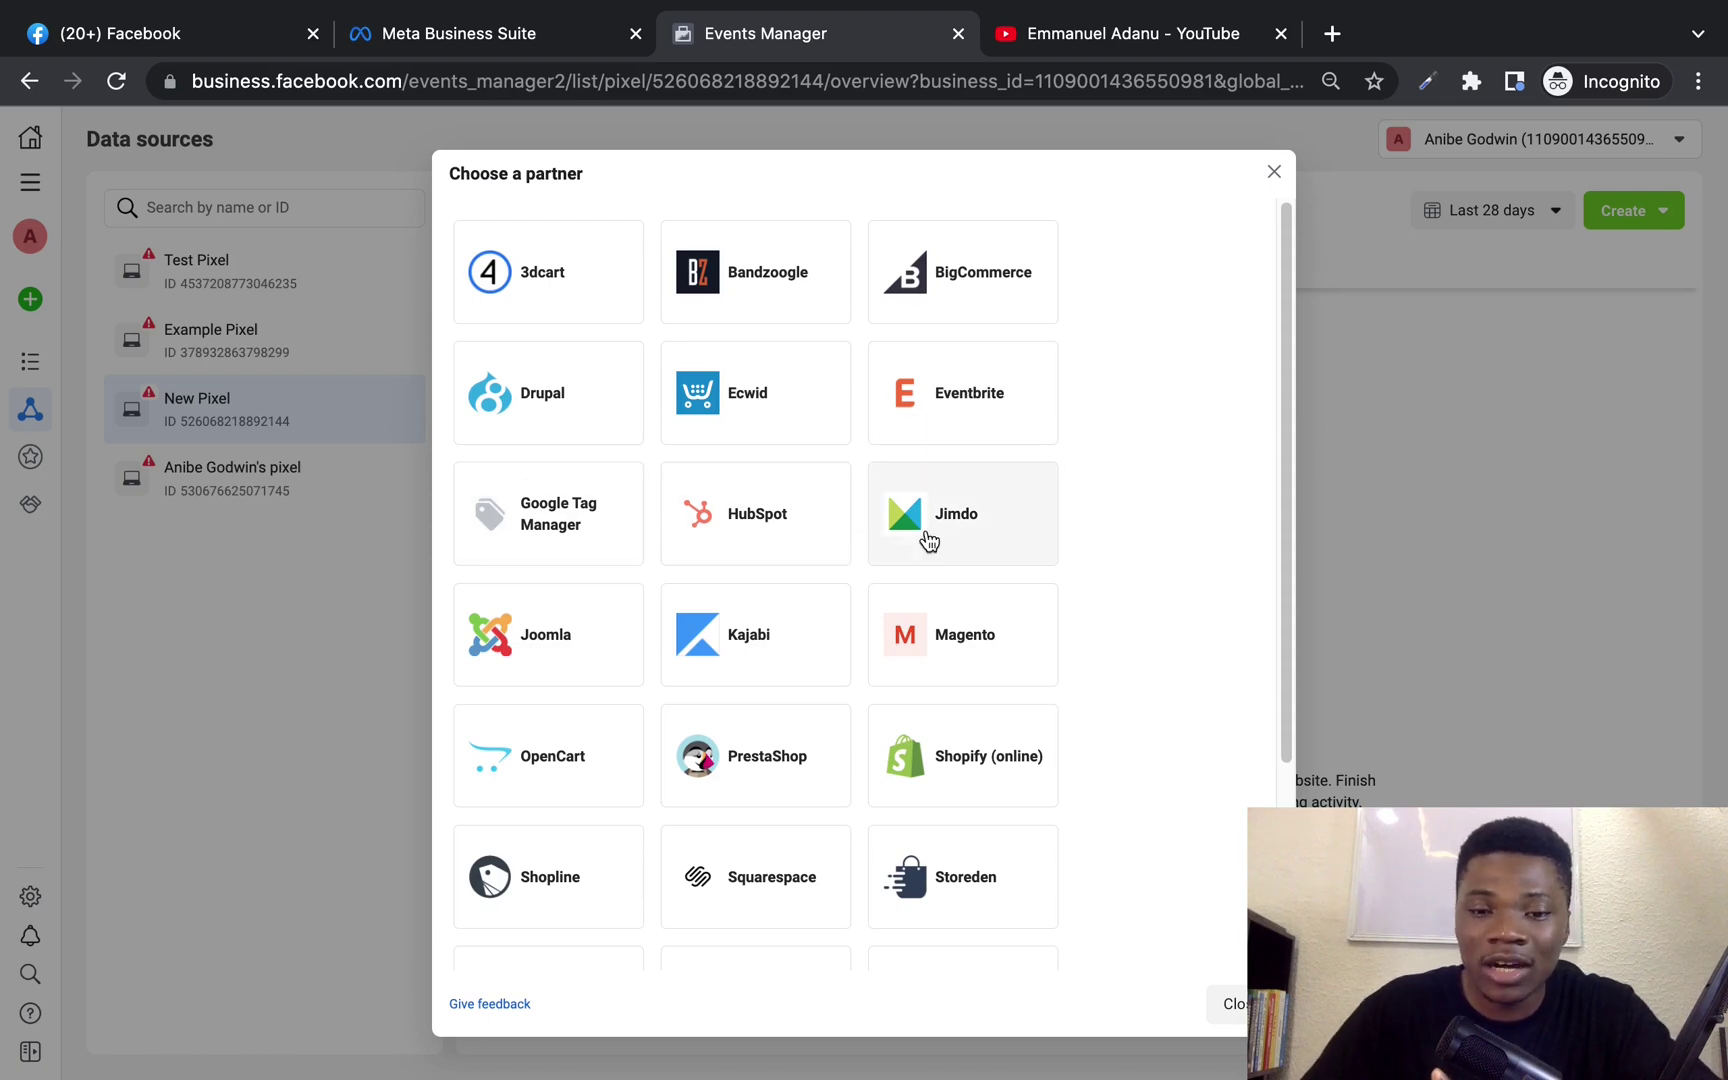
scroll(768, 665, down, 2)
scroll(830, 590, down, 1)
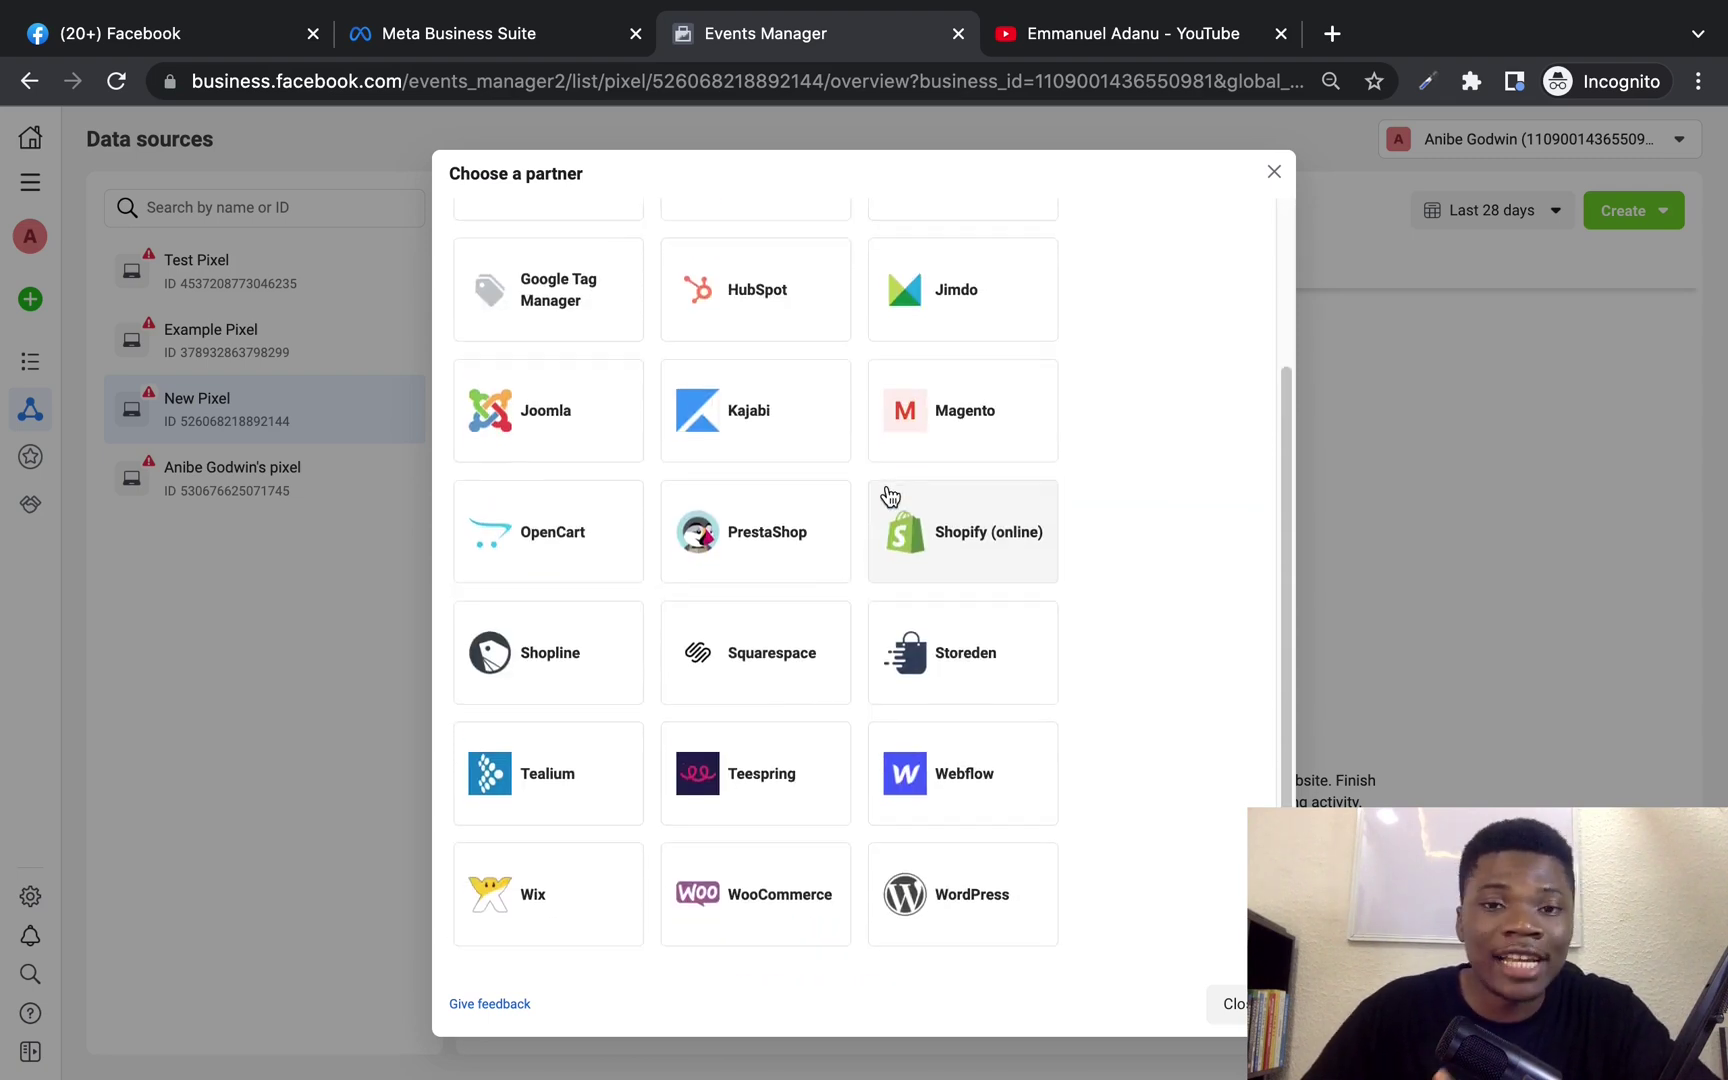
scroll(893, 550, down, 1)
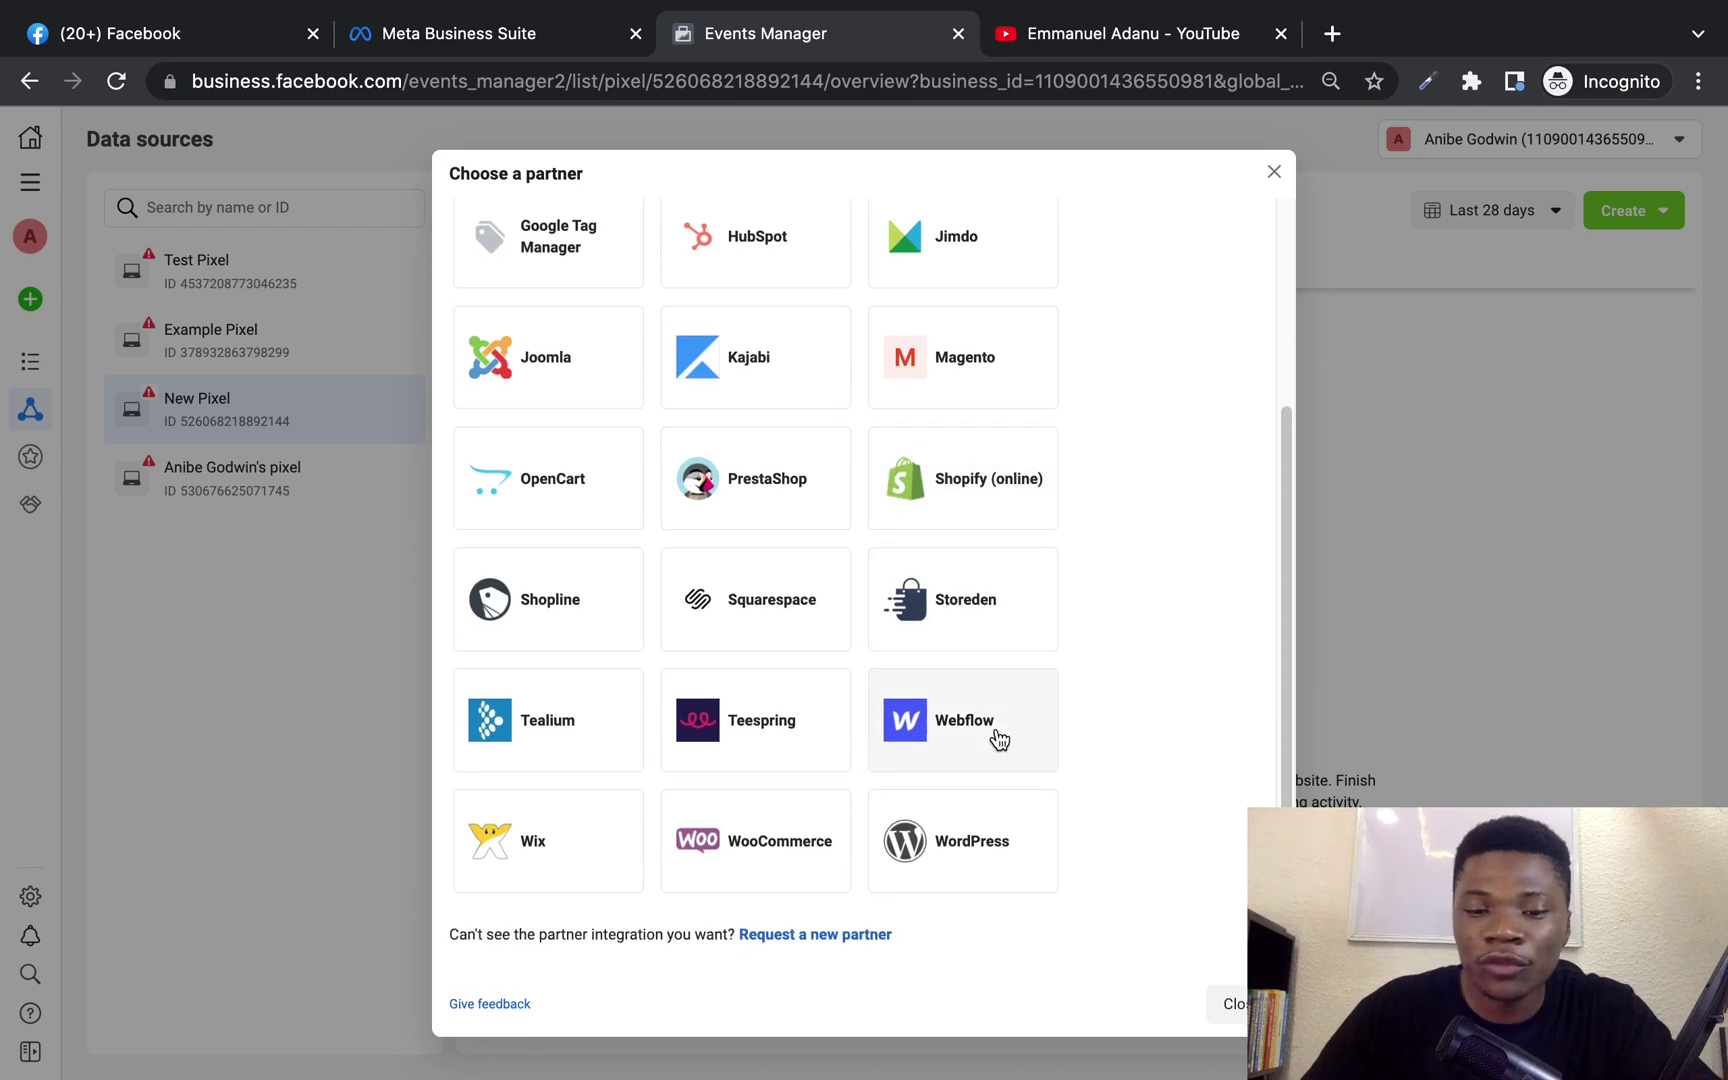
key(Escape)
click(993, 850)
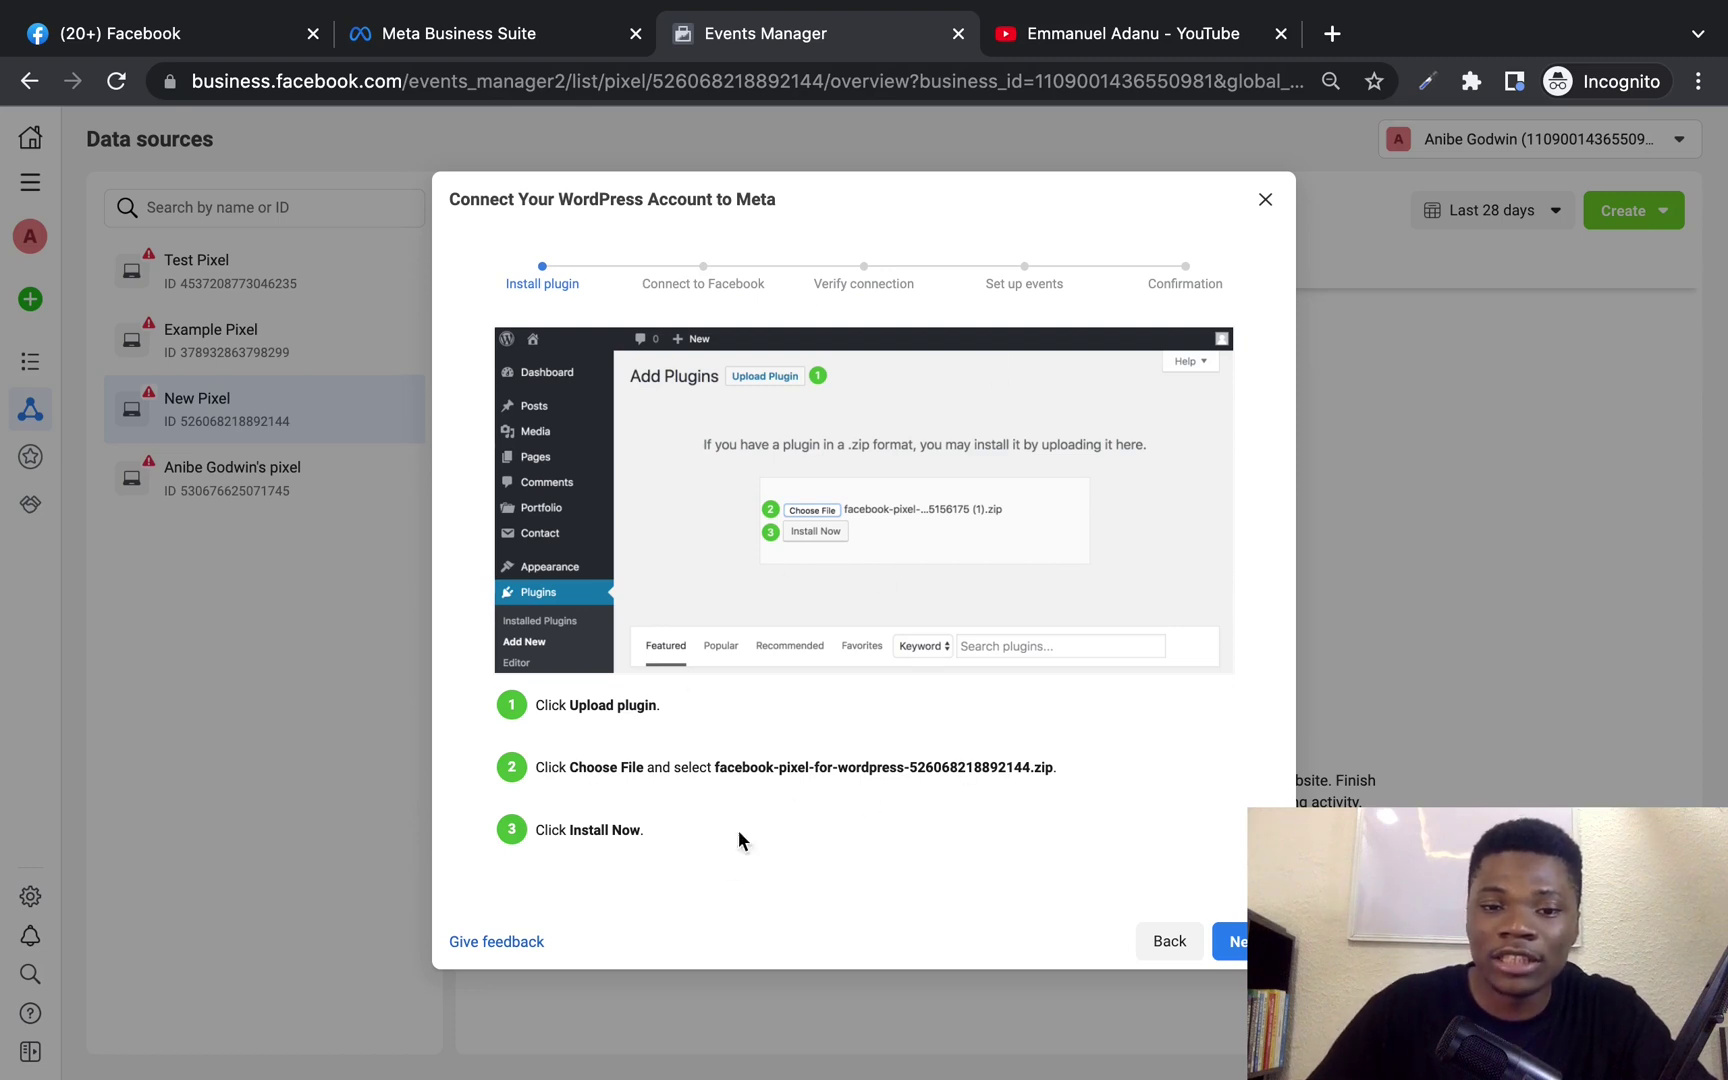
click(1235, 943)
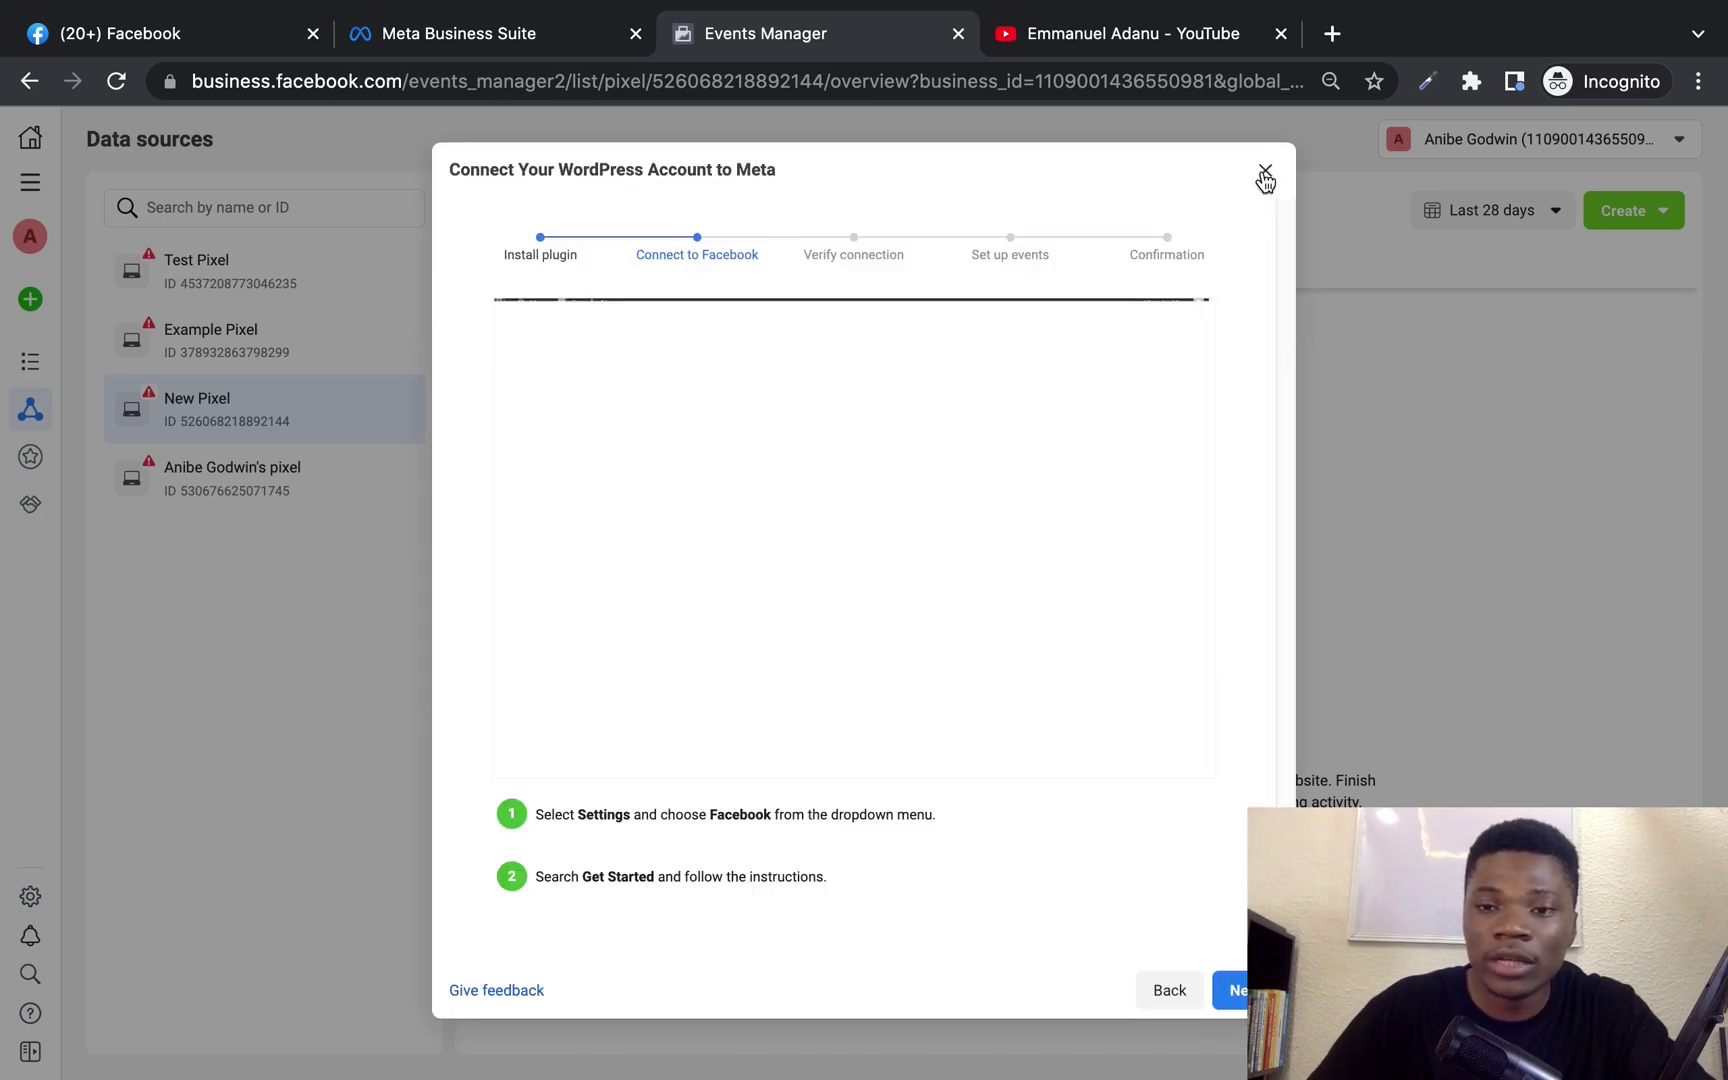
click(1264, 174)
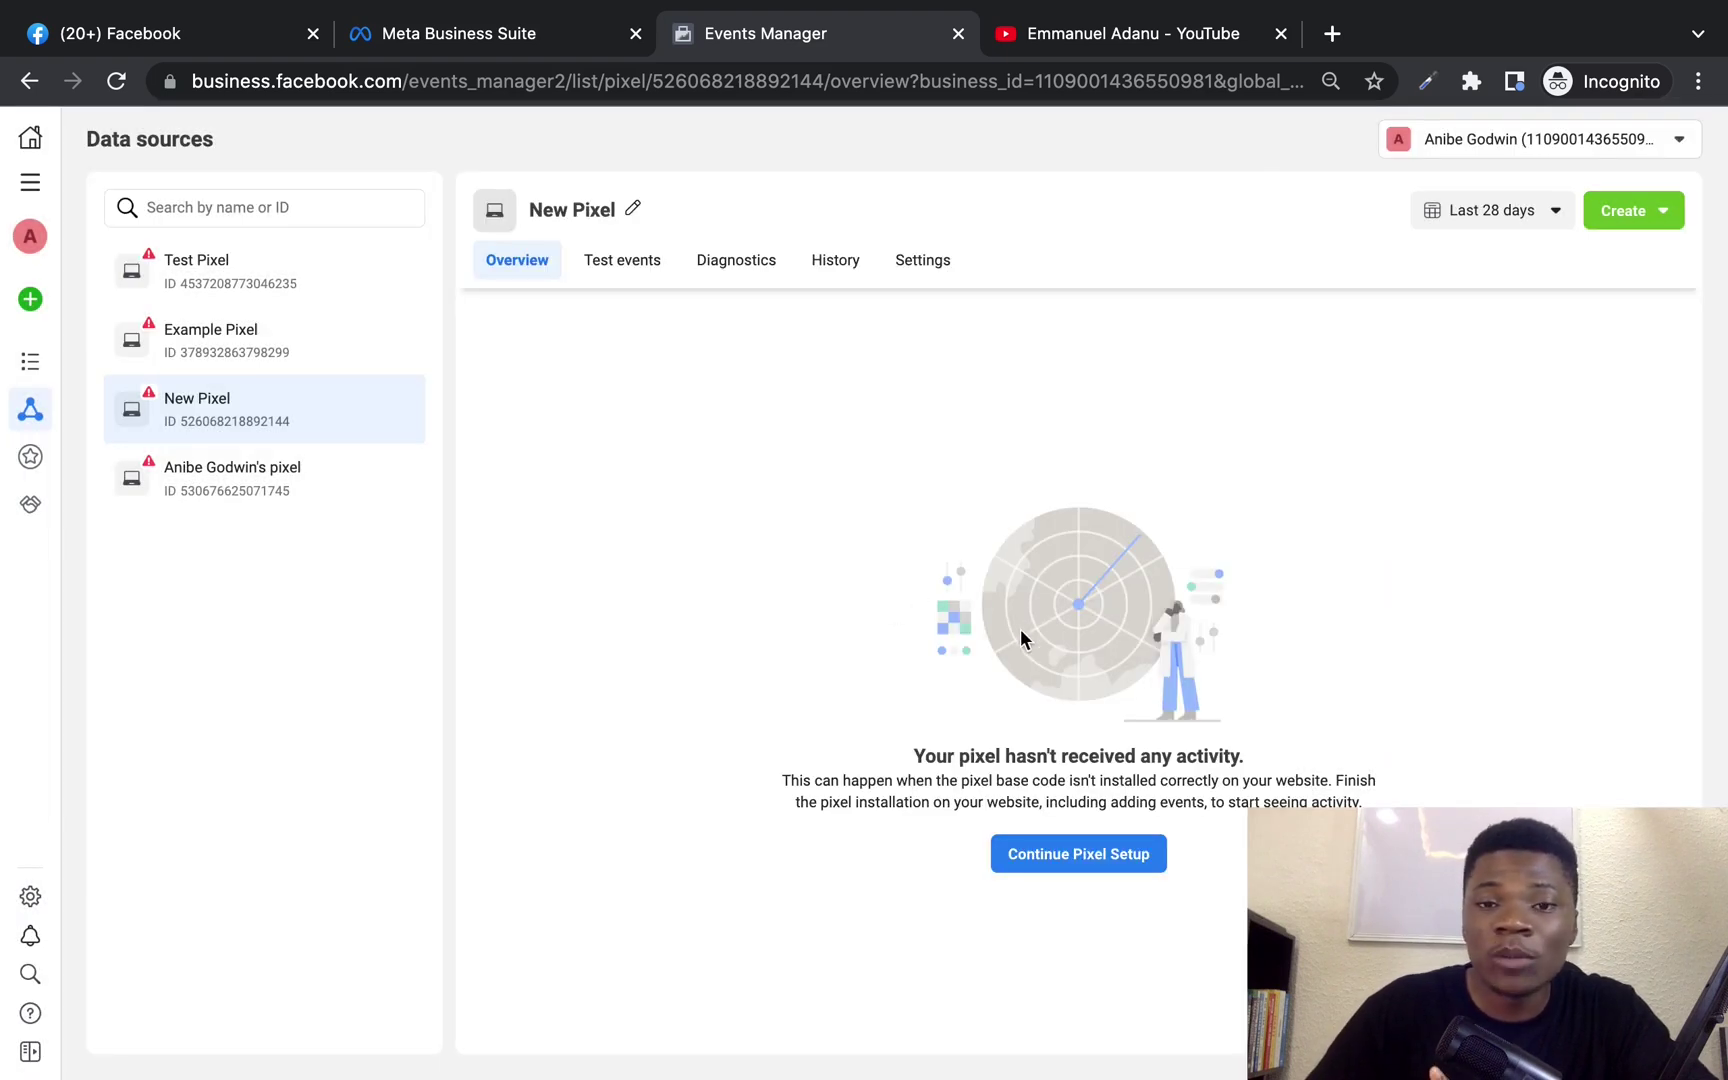
- Choose Conversions API for New Pixel and advance its introduction to How it works
click(1104, 851)
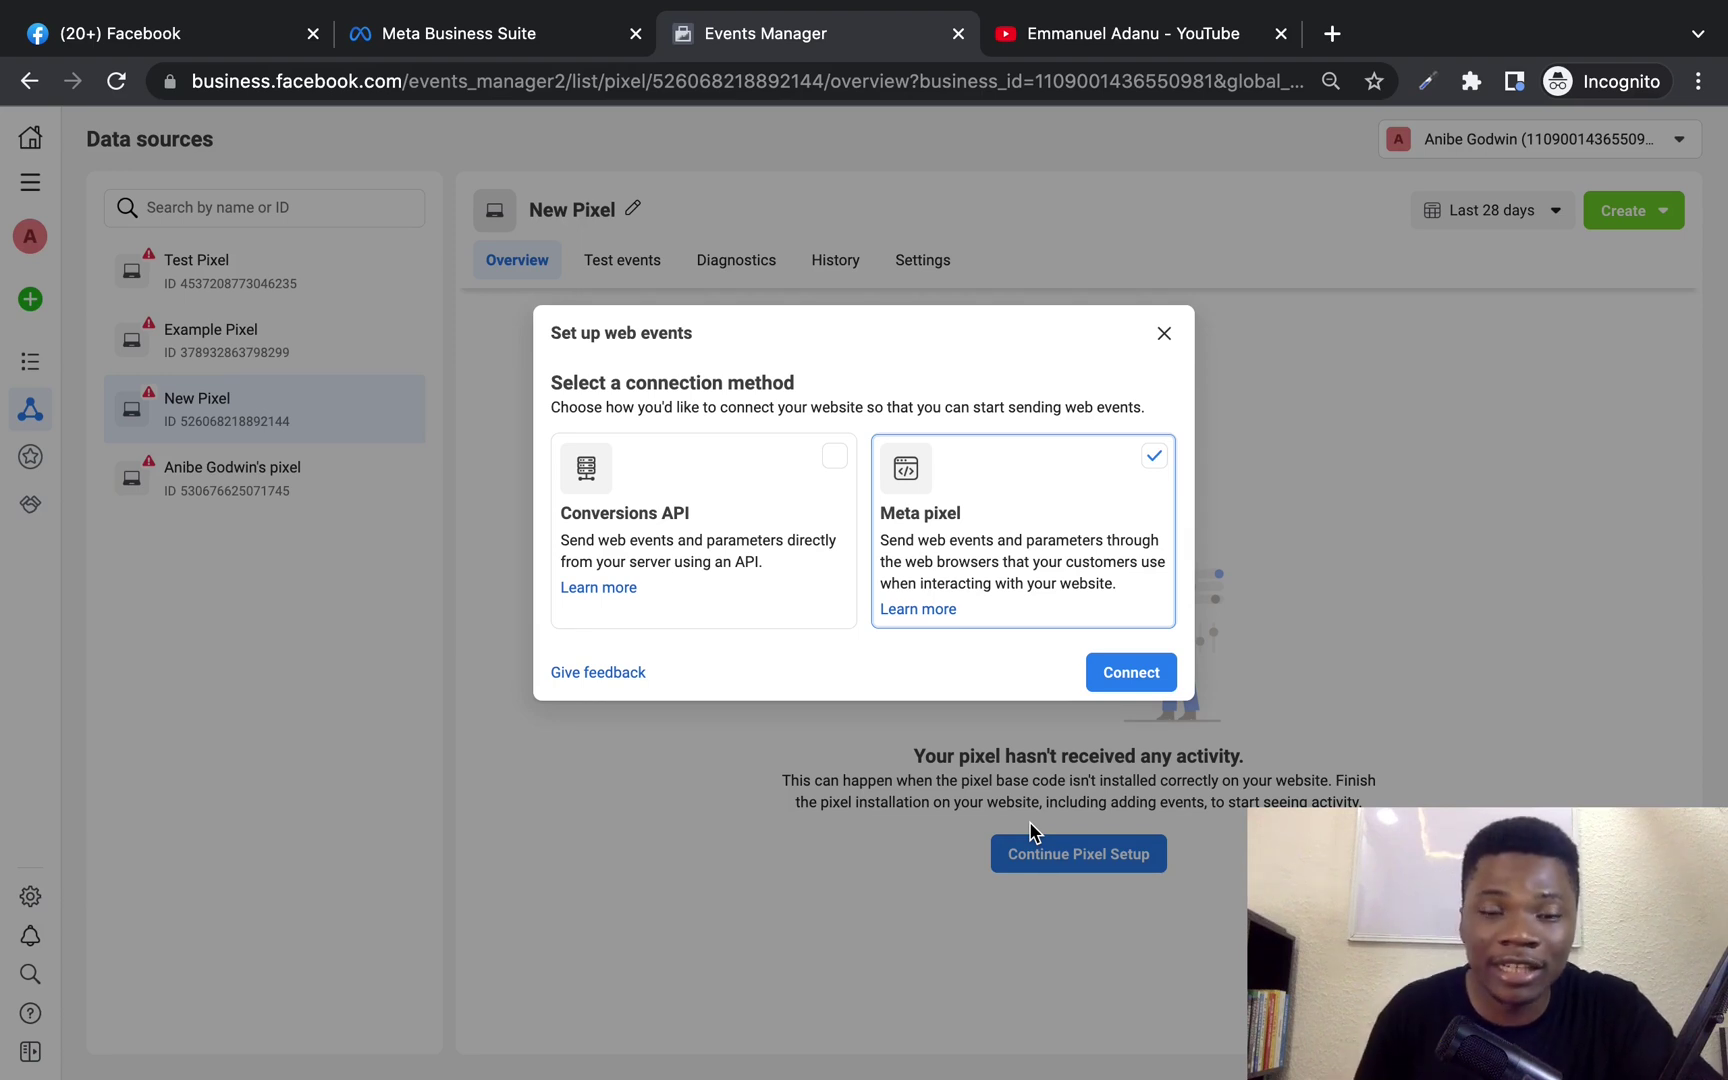
click(718, 500)
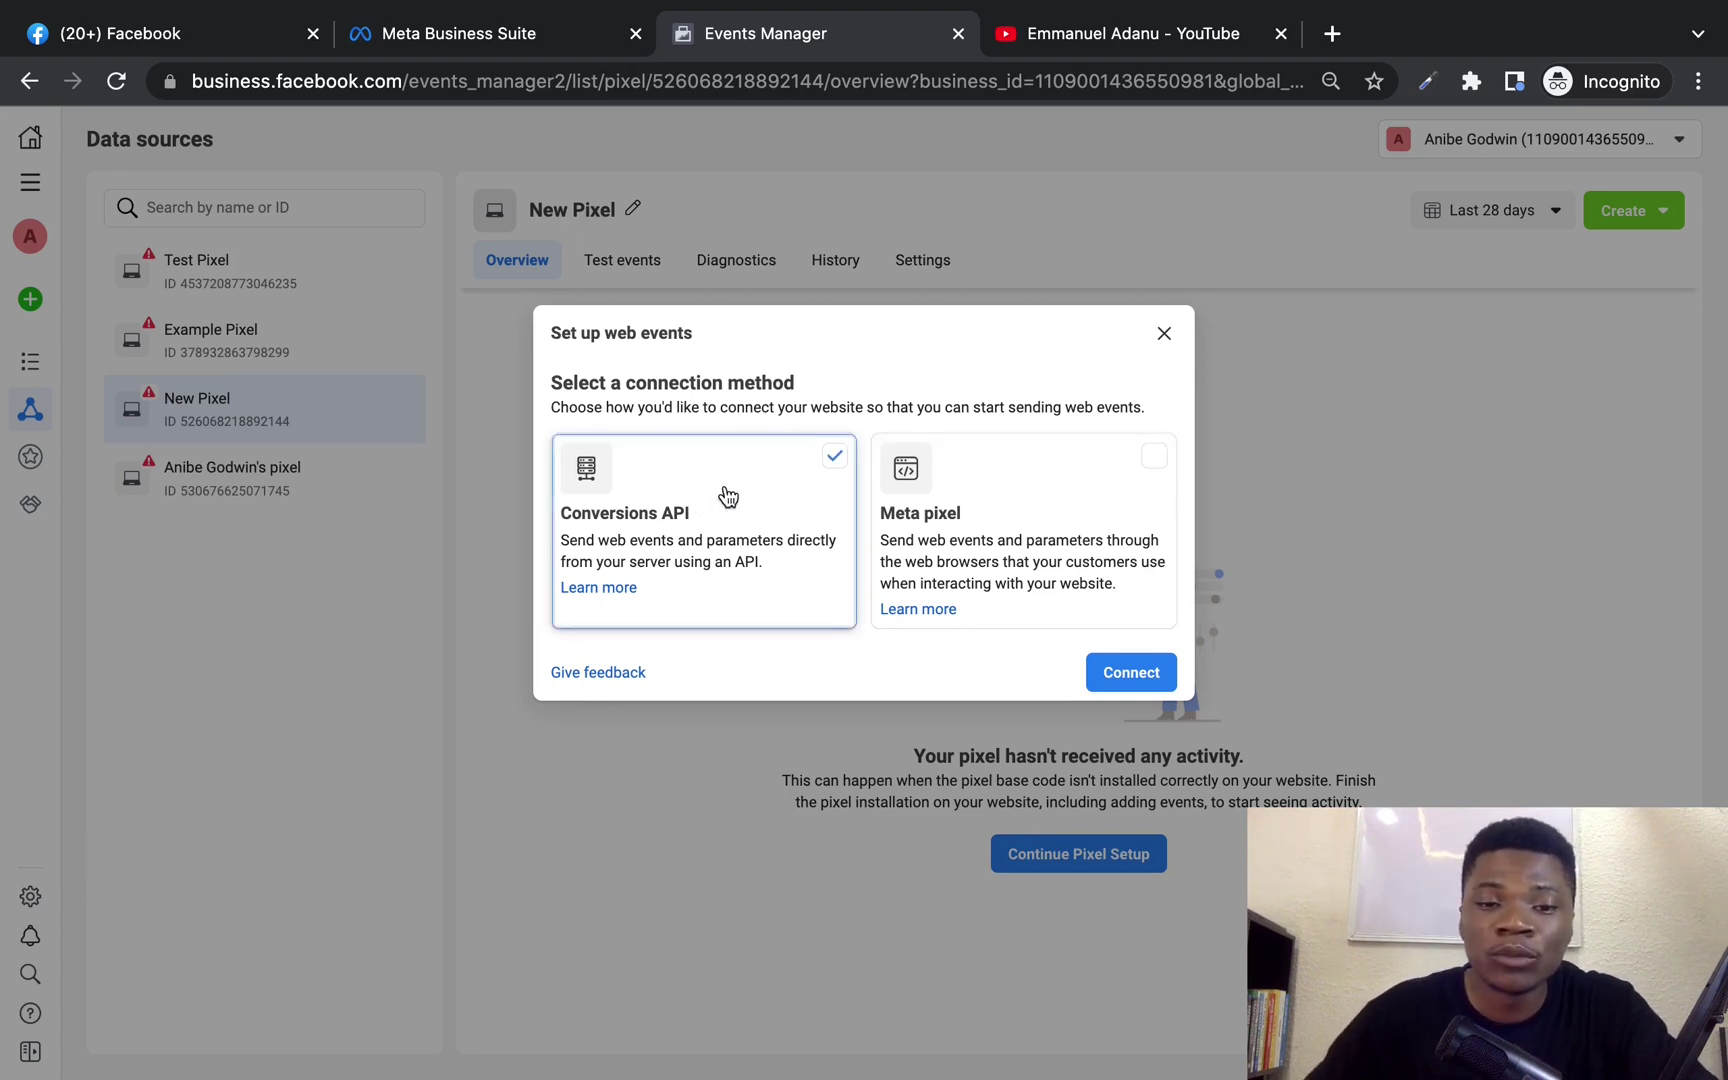
click(1133, 673)
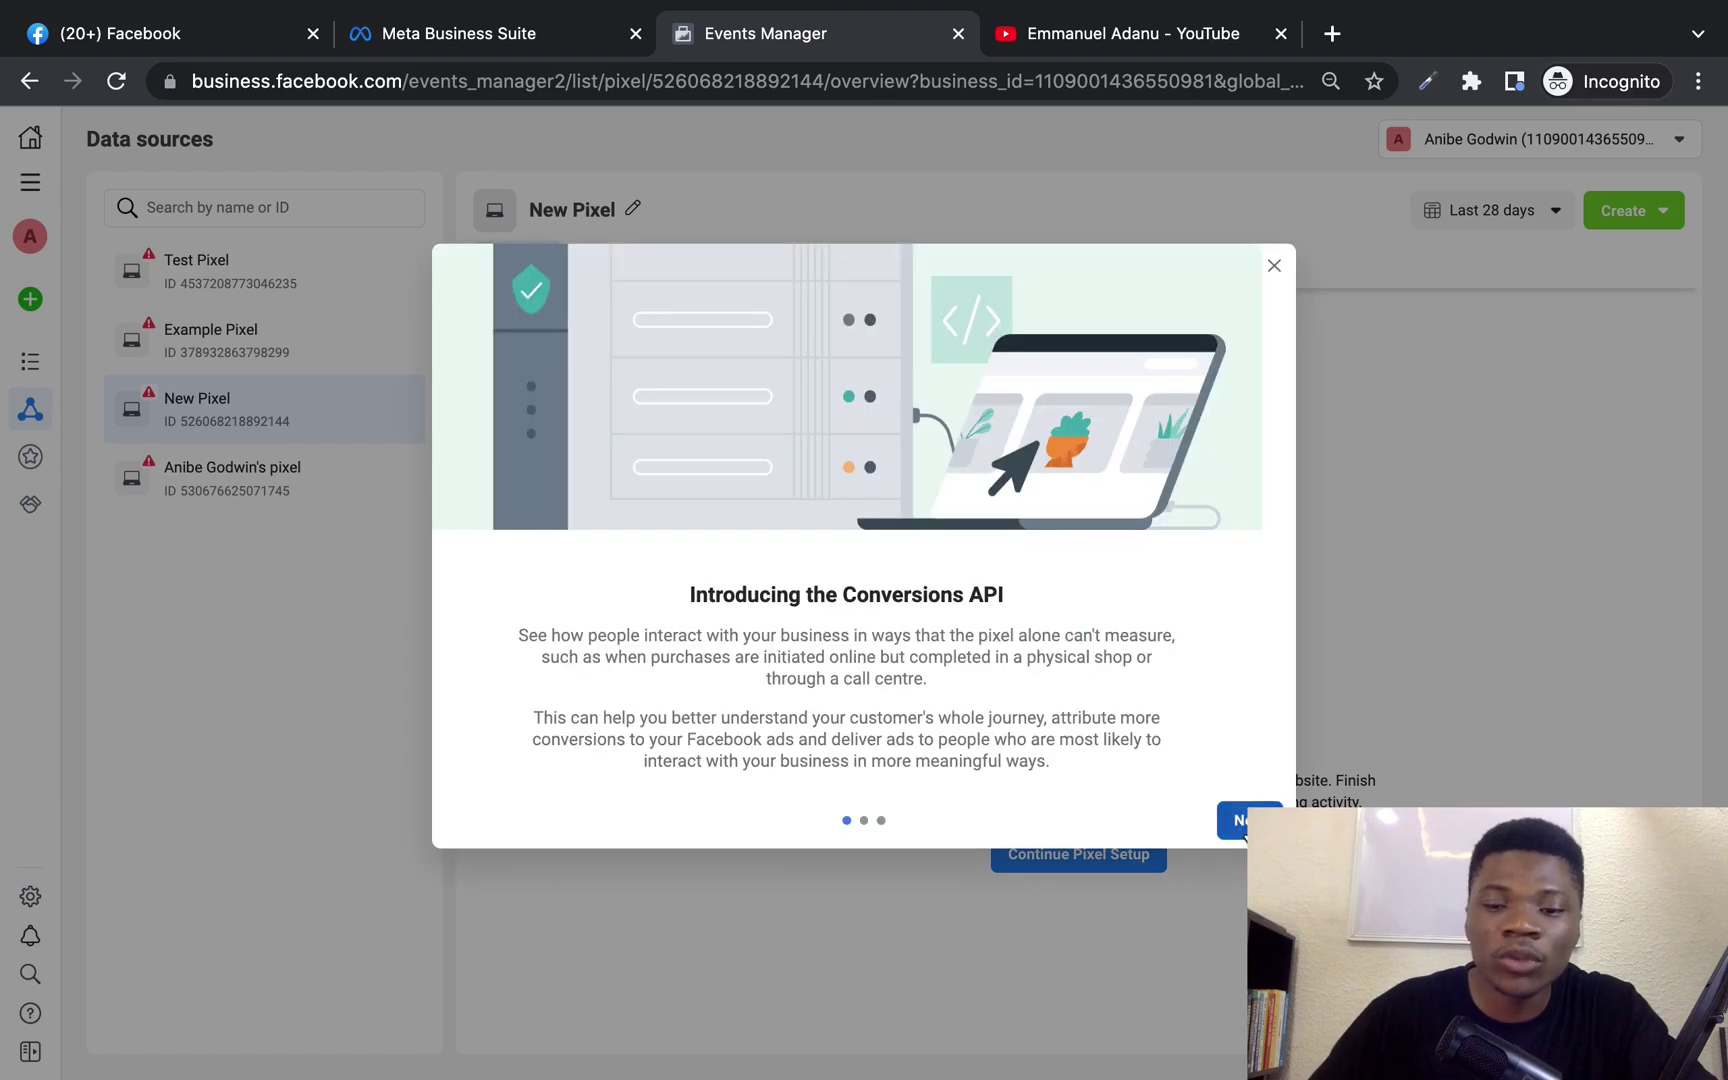
click(1245, 825)
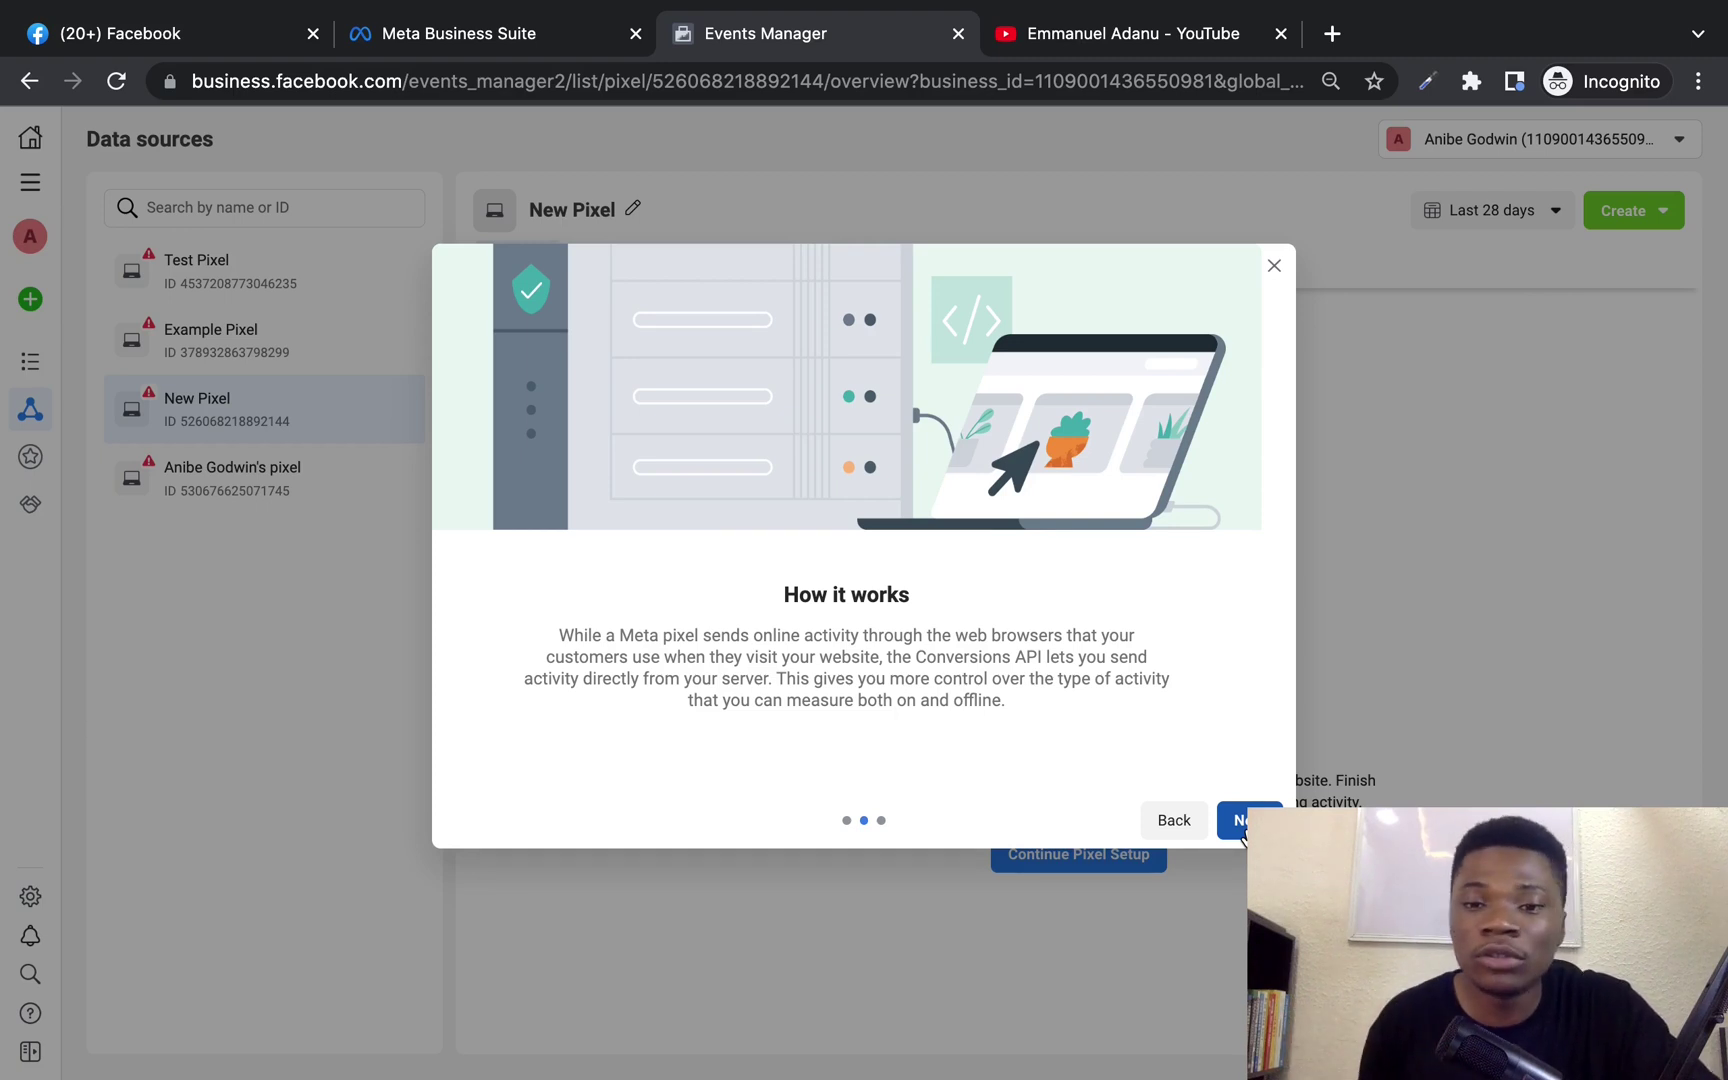
- Close the Conversions API introduction and go to the Custom conversions page
click(1282, 268)
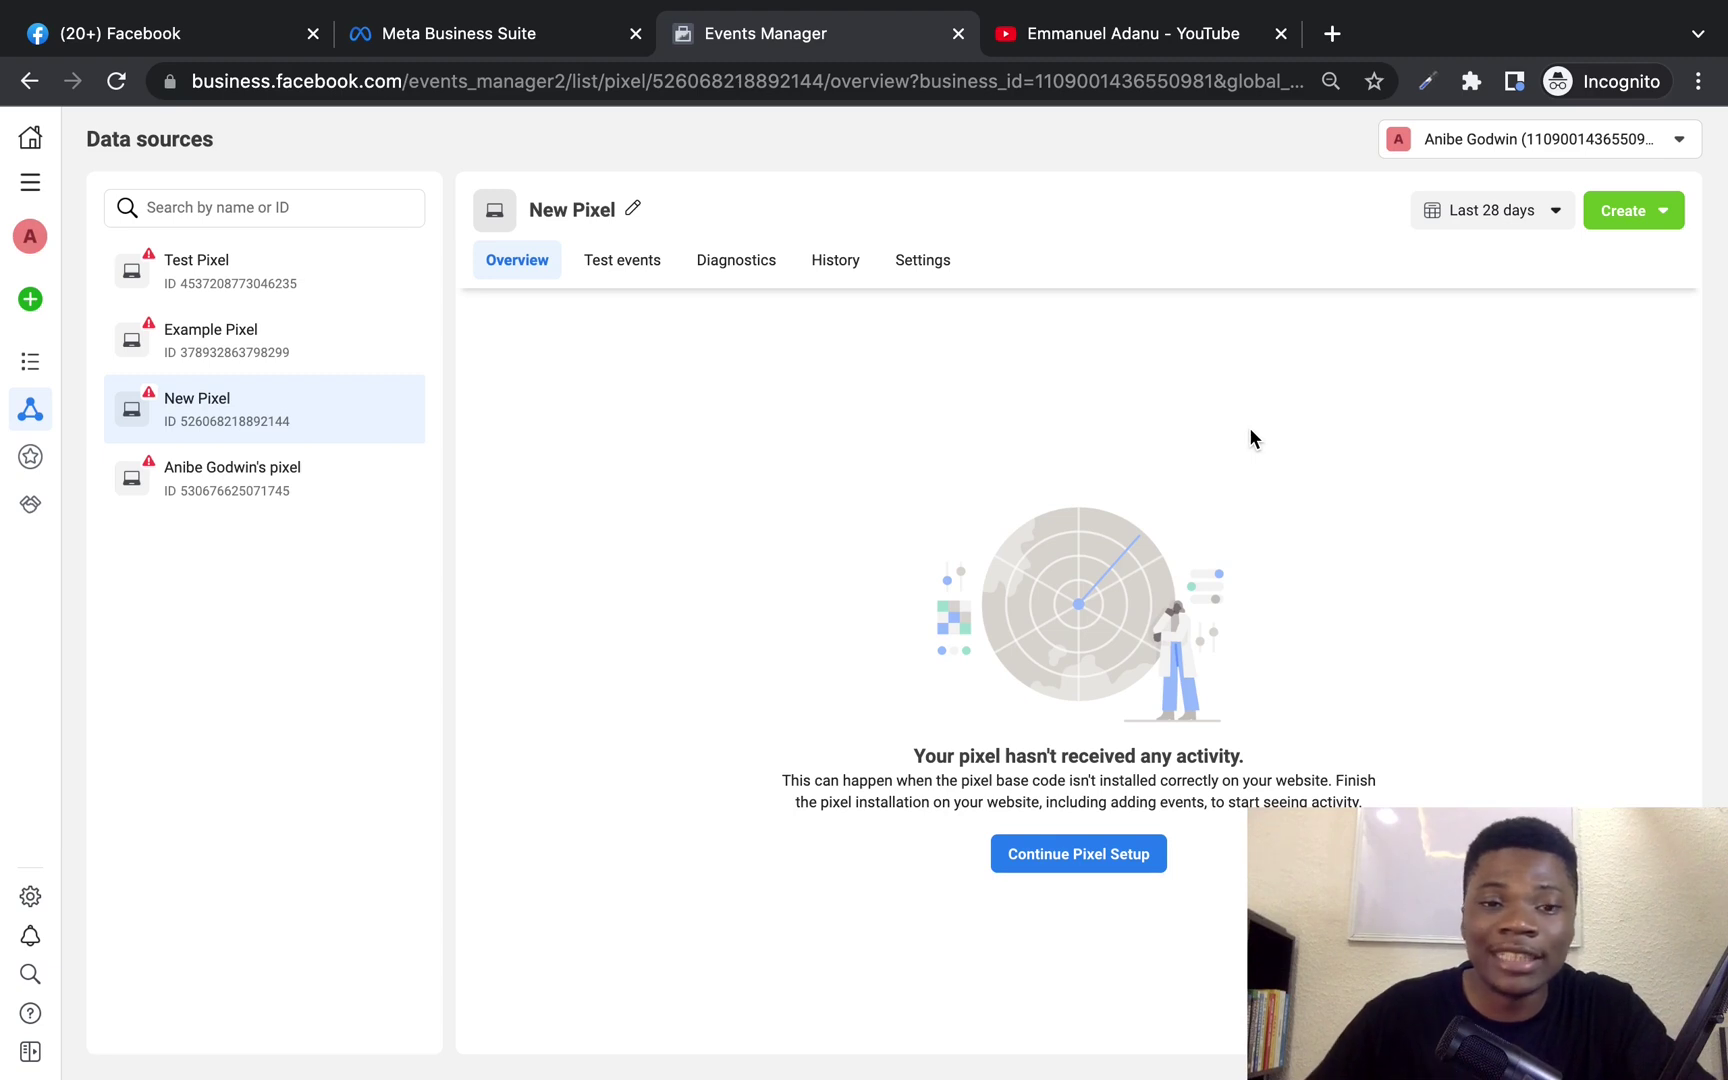
mouse_move(30, 372)
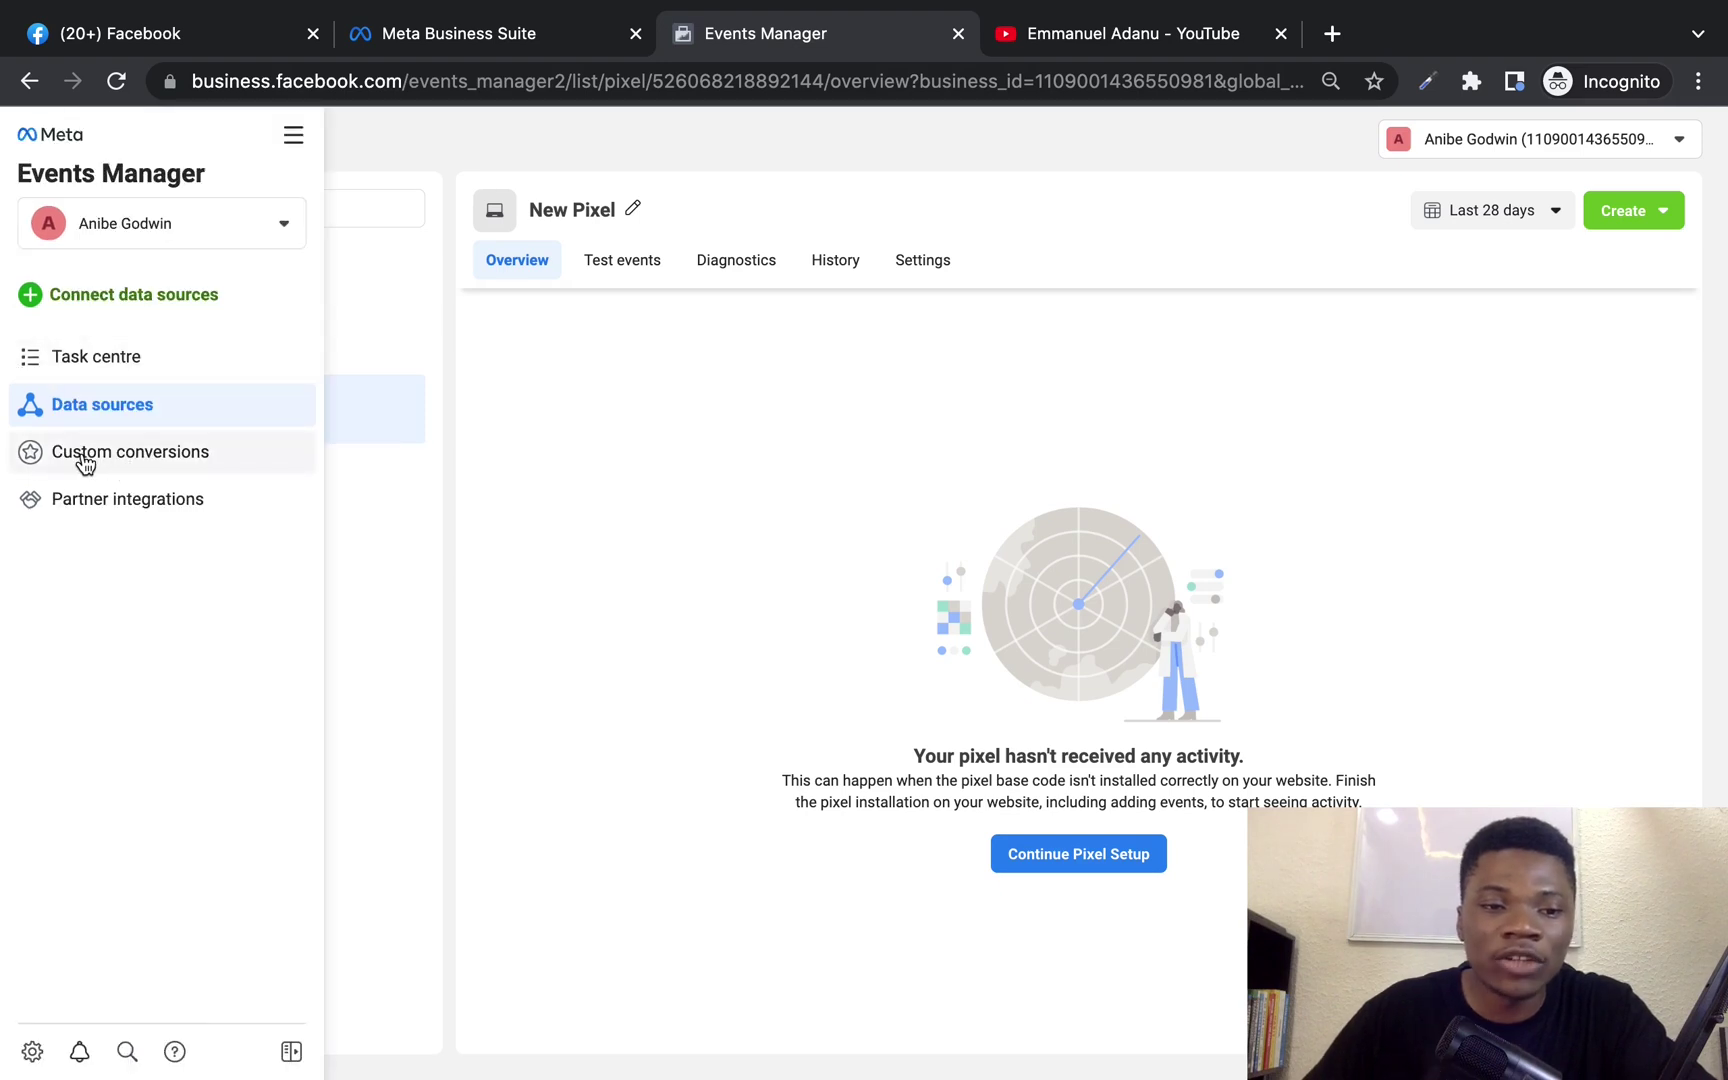
click(81, 460)
- Start a custom conversion named 'New' with Test Pixel data source and All URL traffic event
click(973, 720)
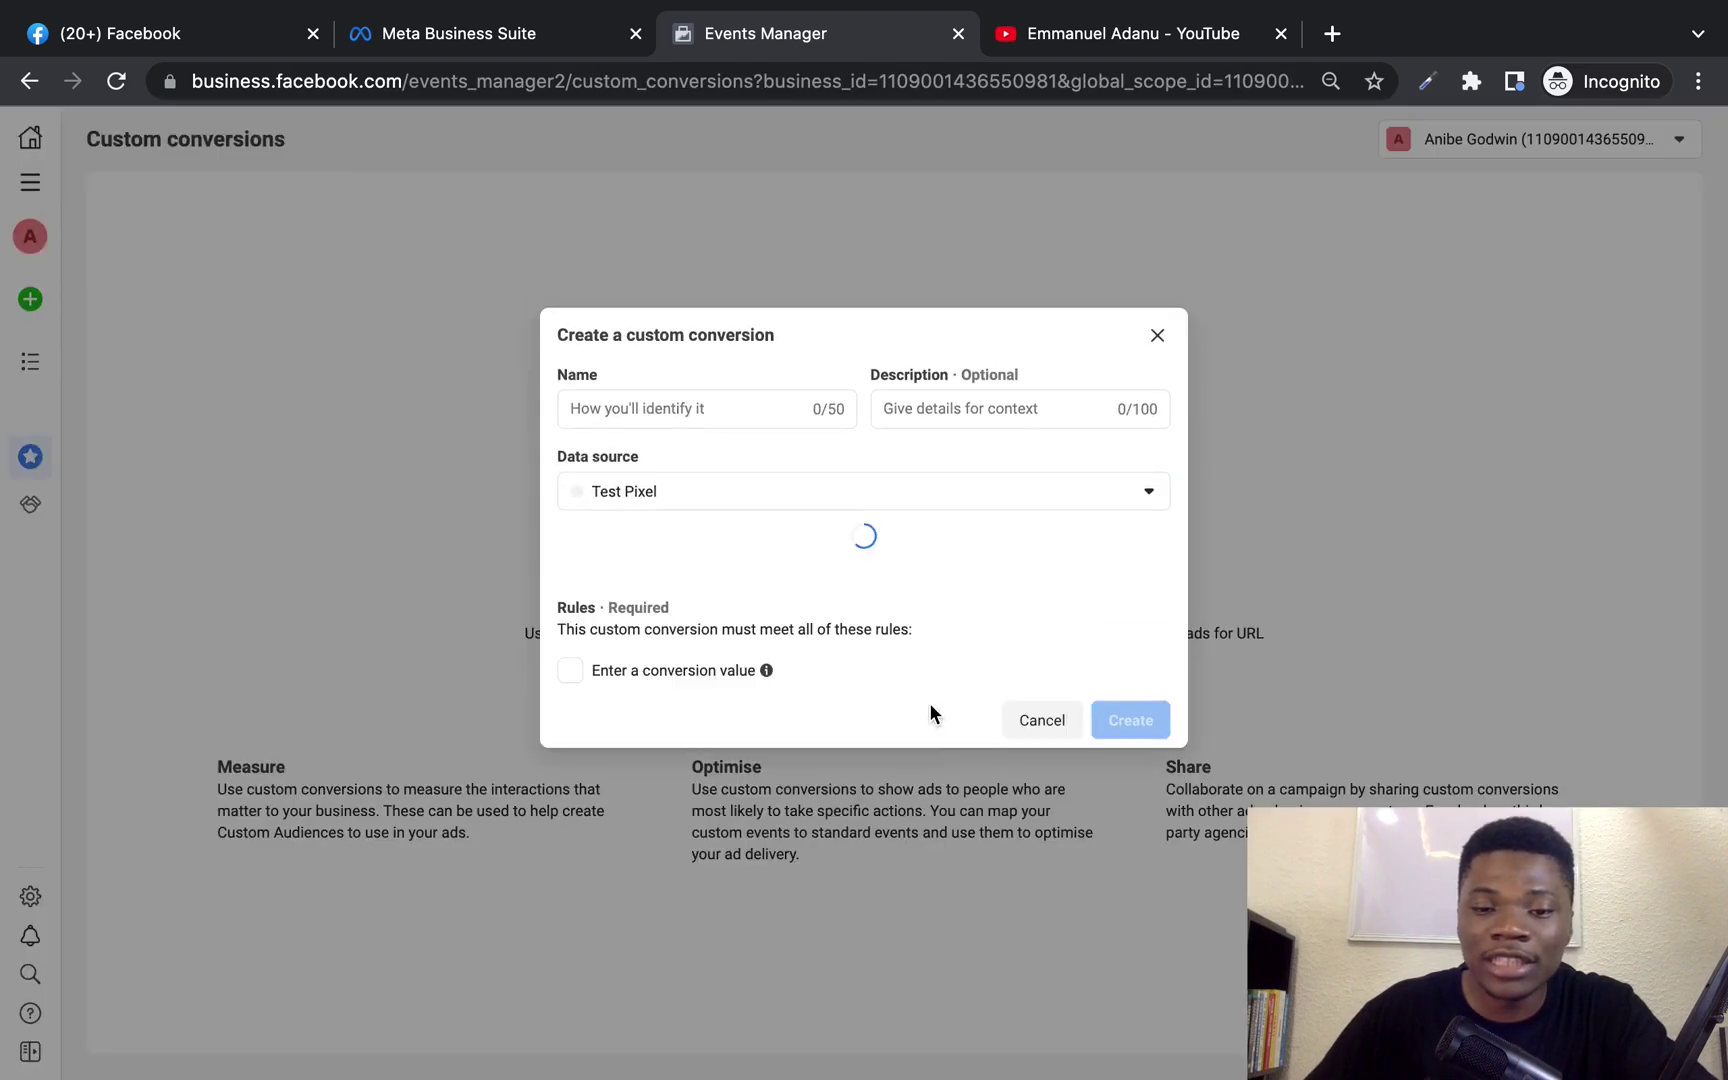
click(883, 524)
click(635, 294)
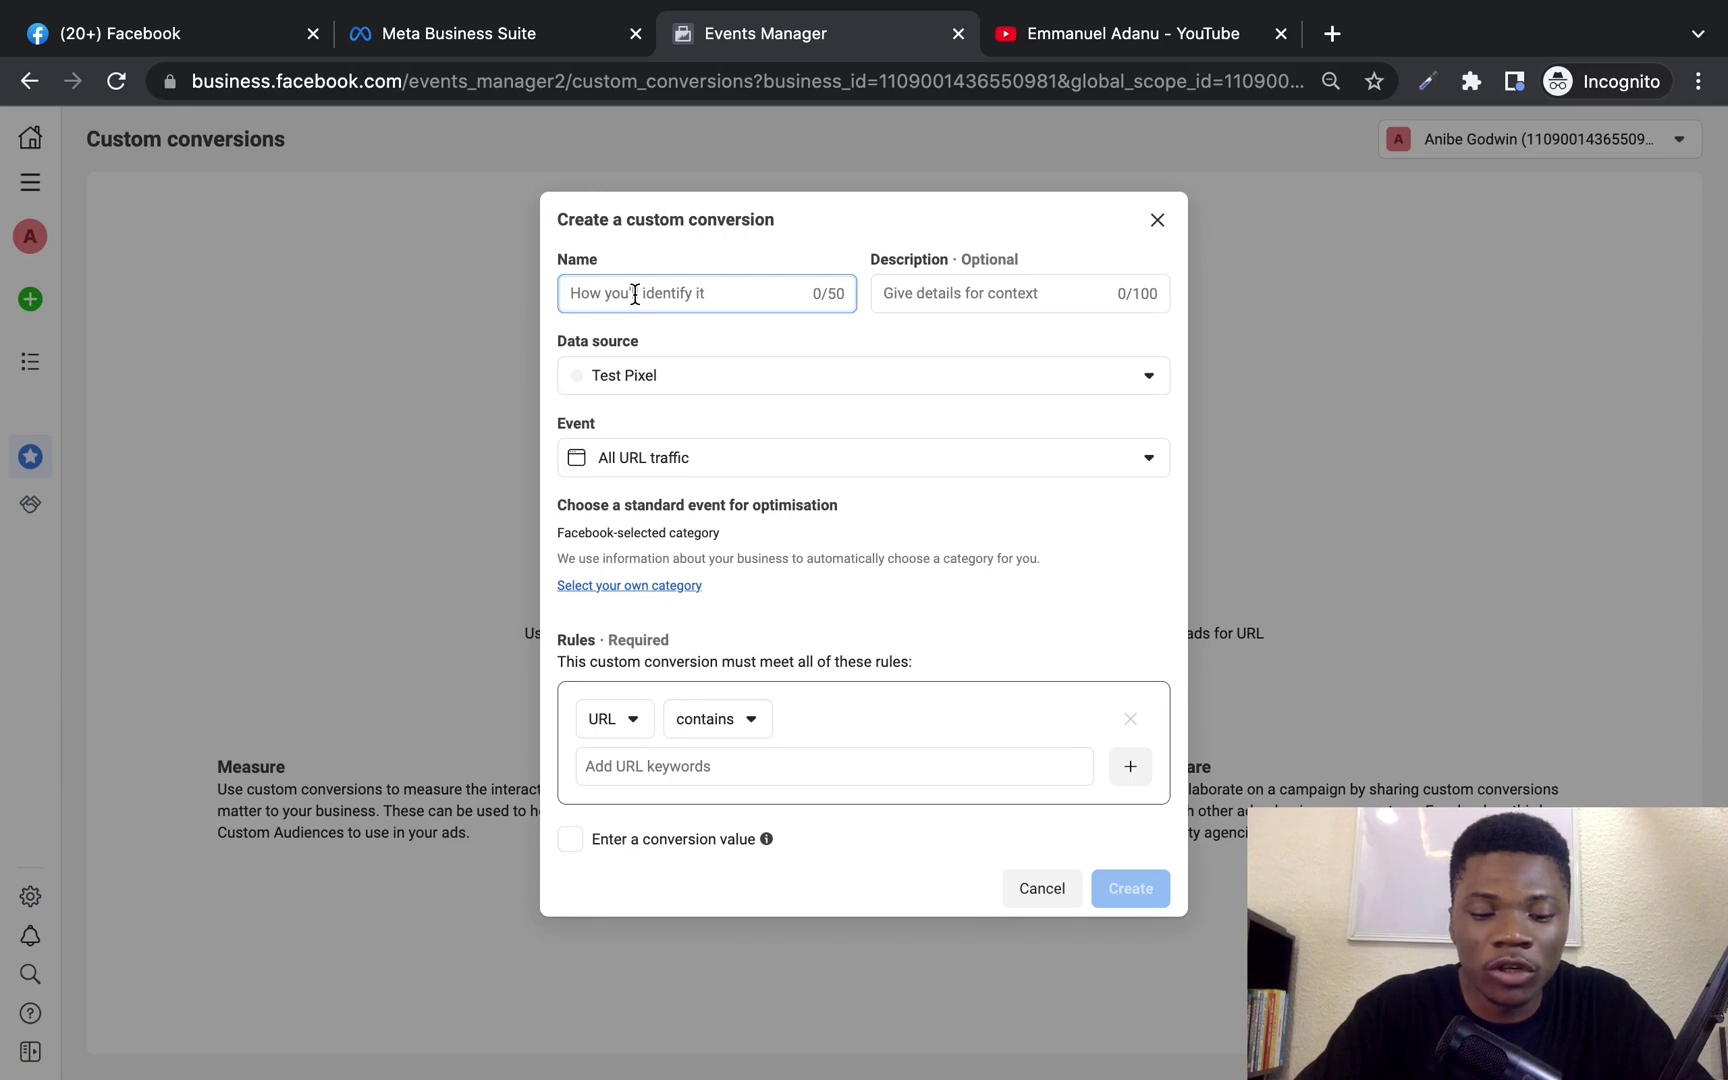
text(New)
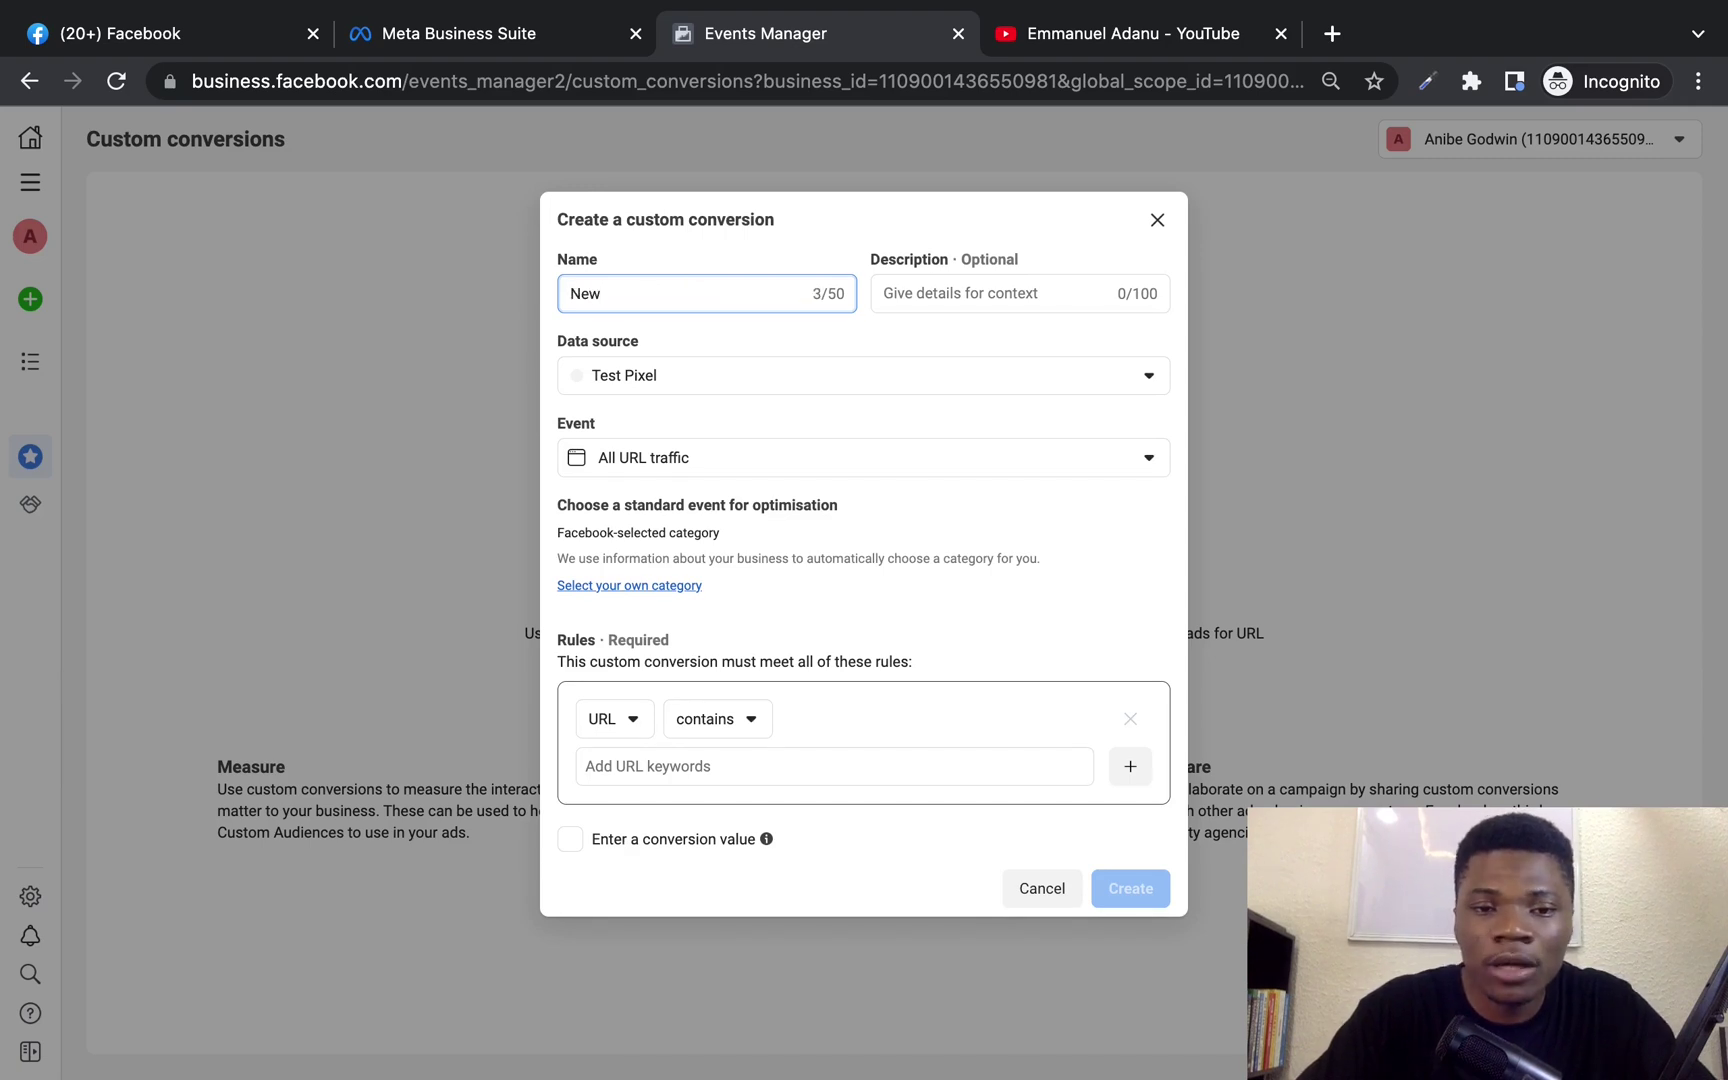
click(864, 387)
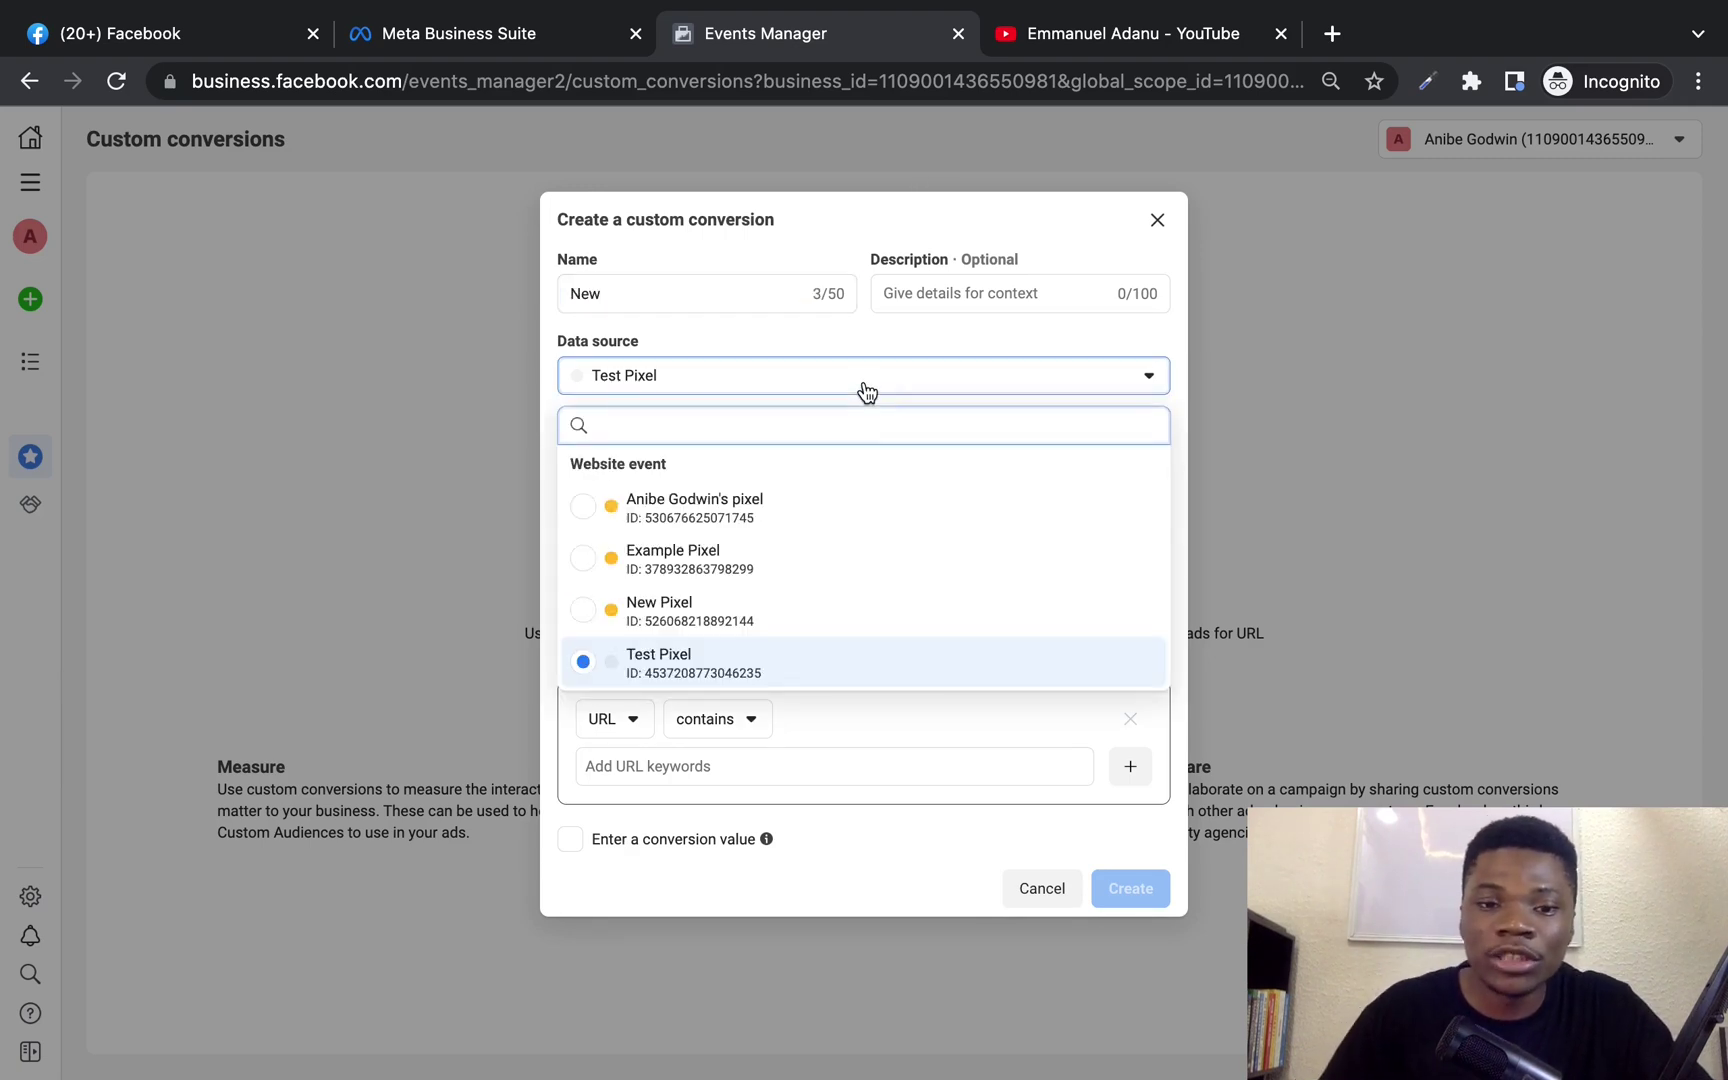
click(710, 668)
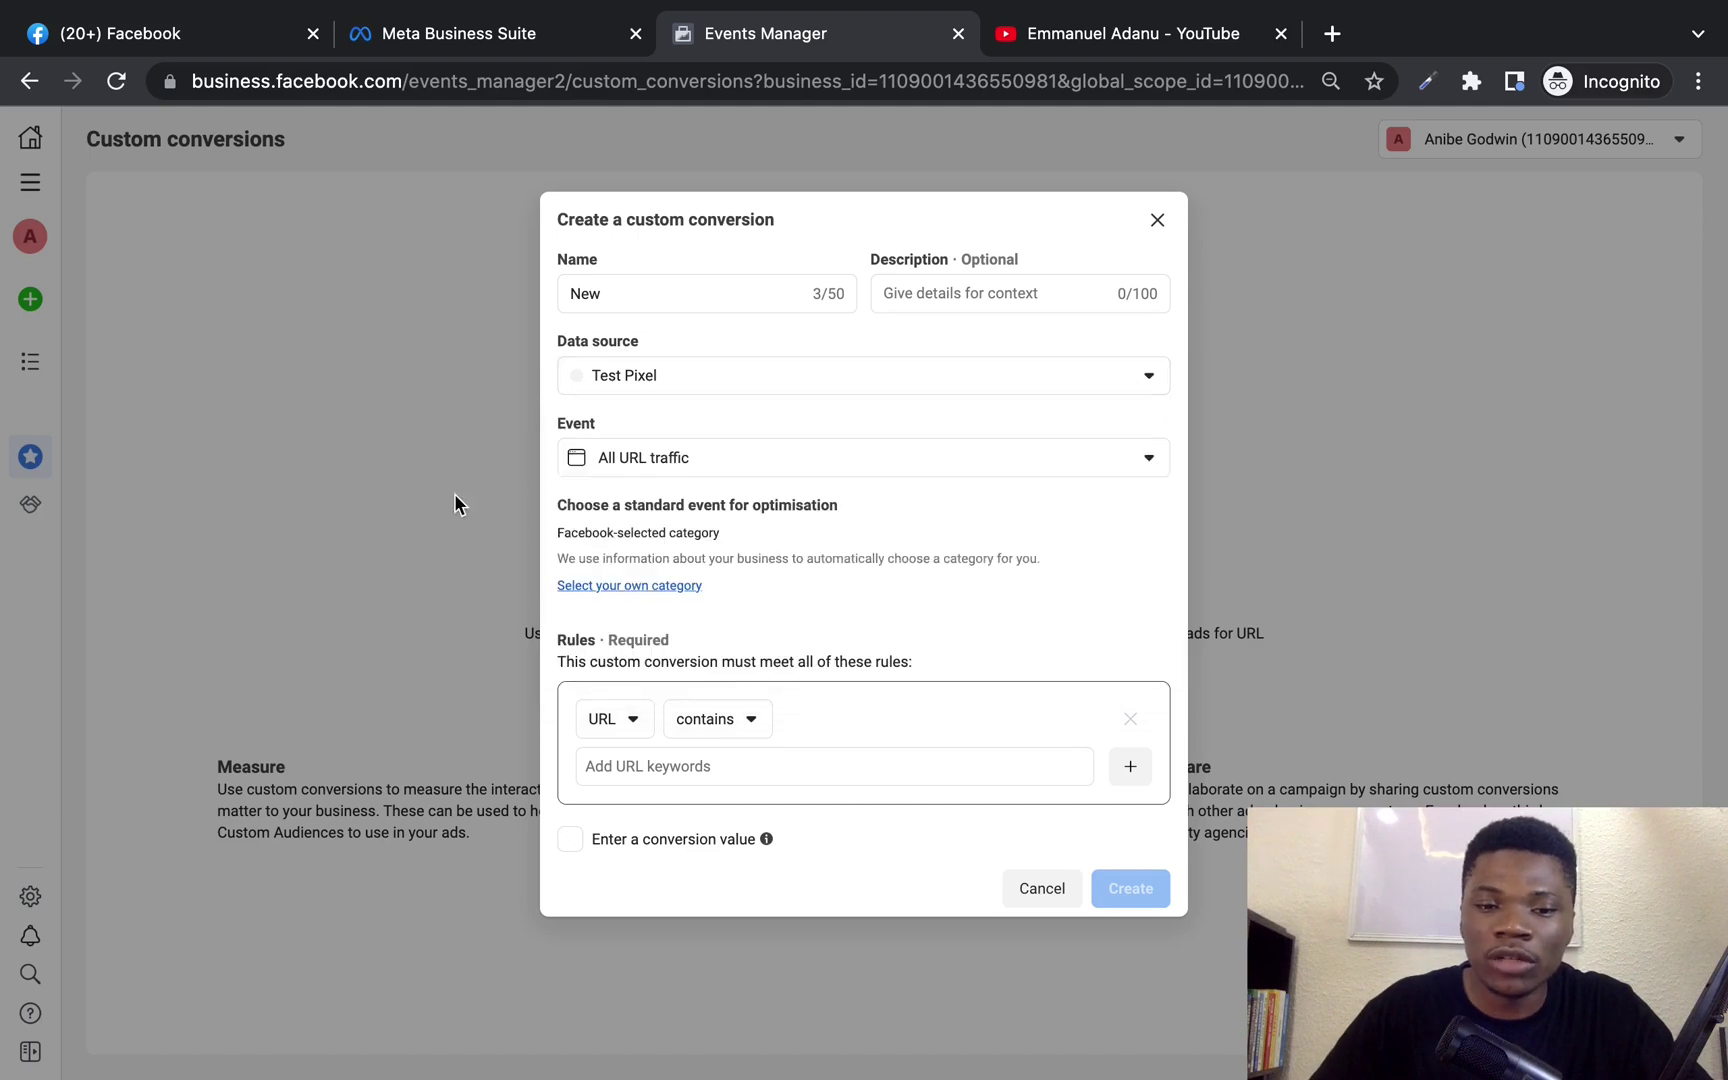
click(706, 465)
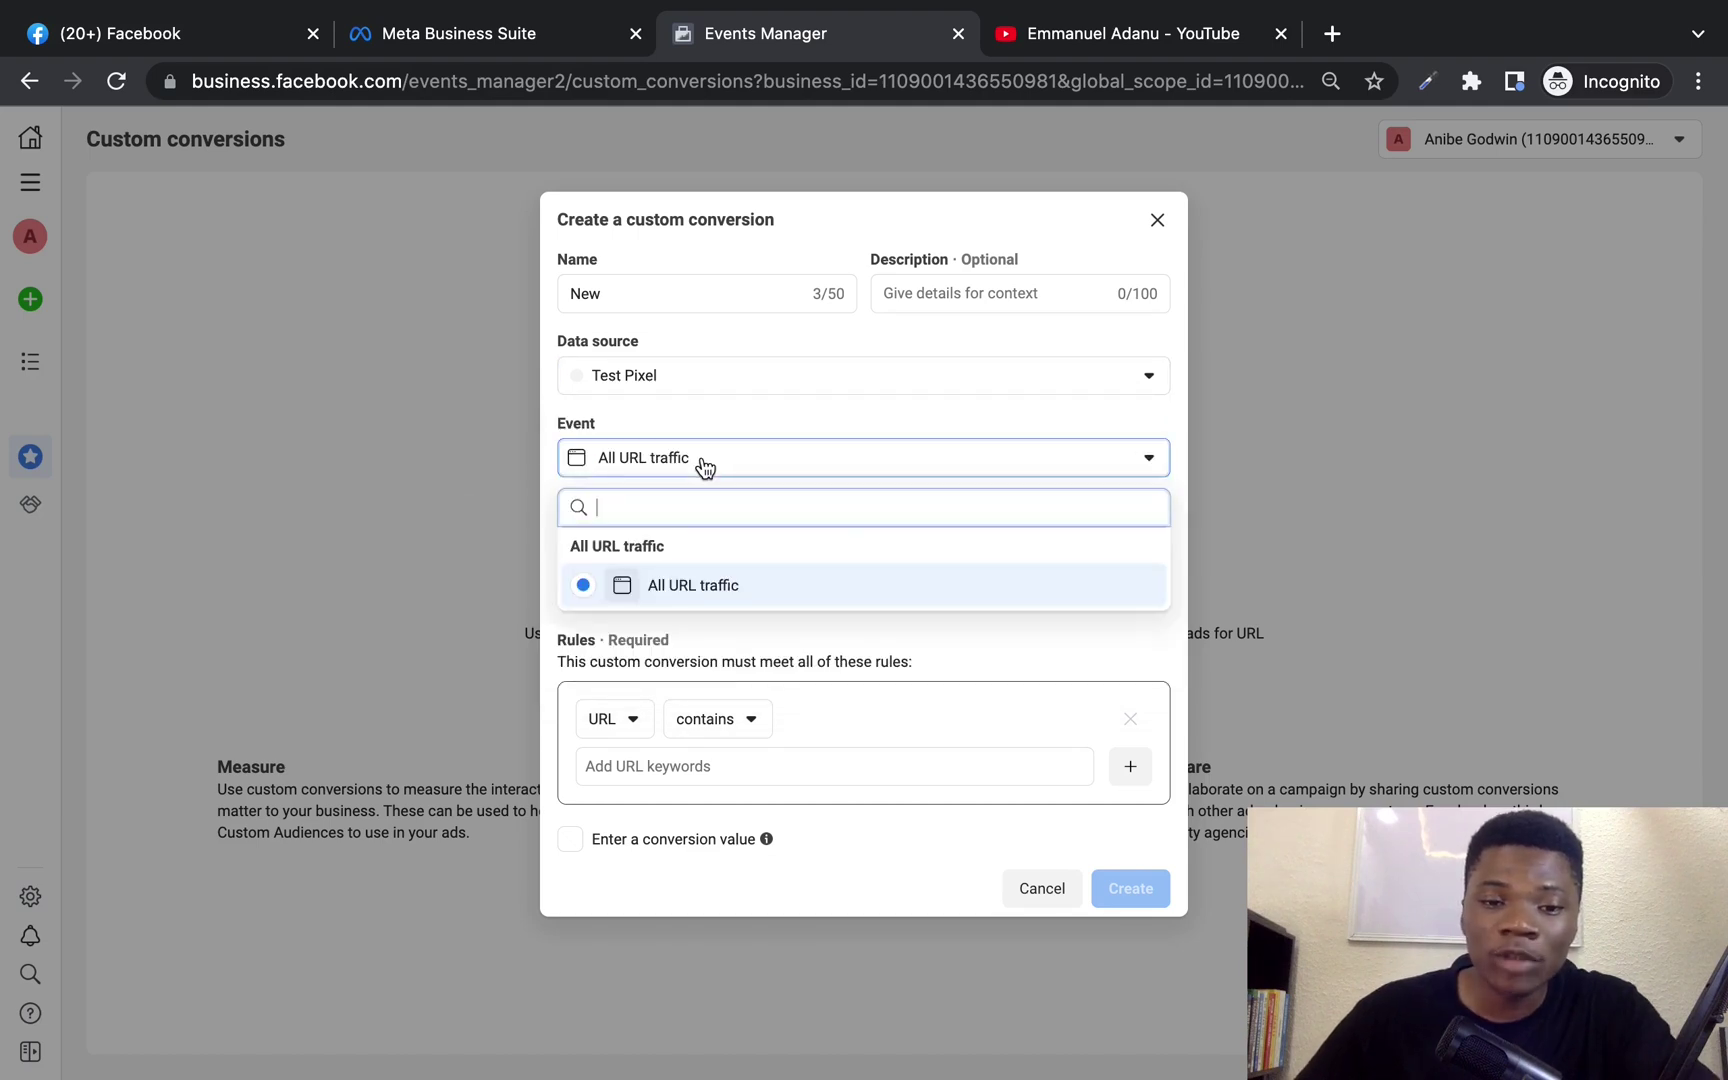
click(730, 600)
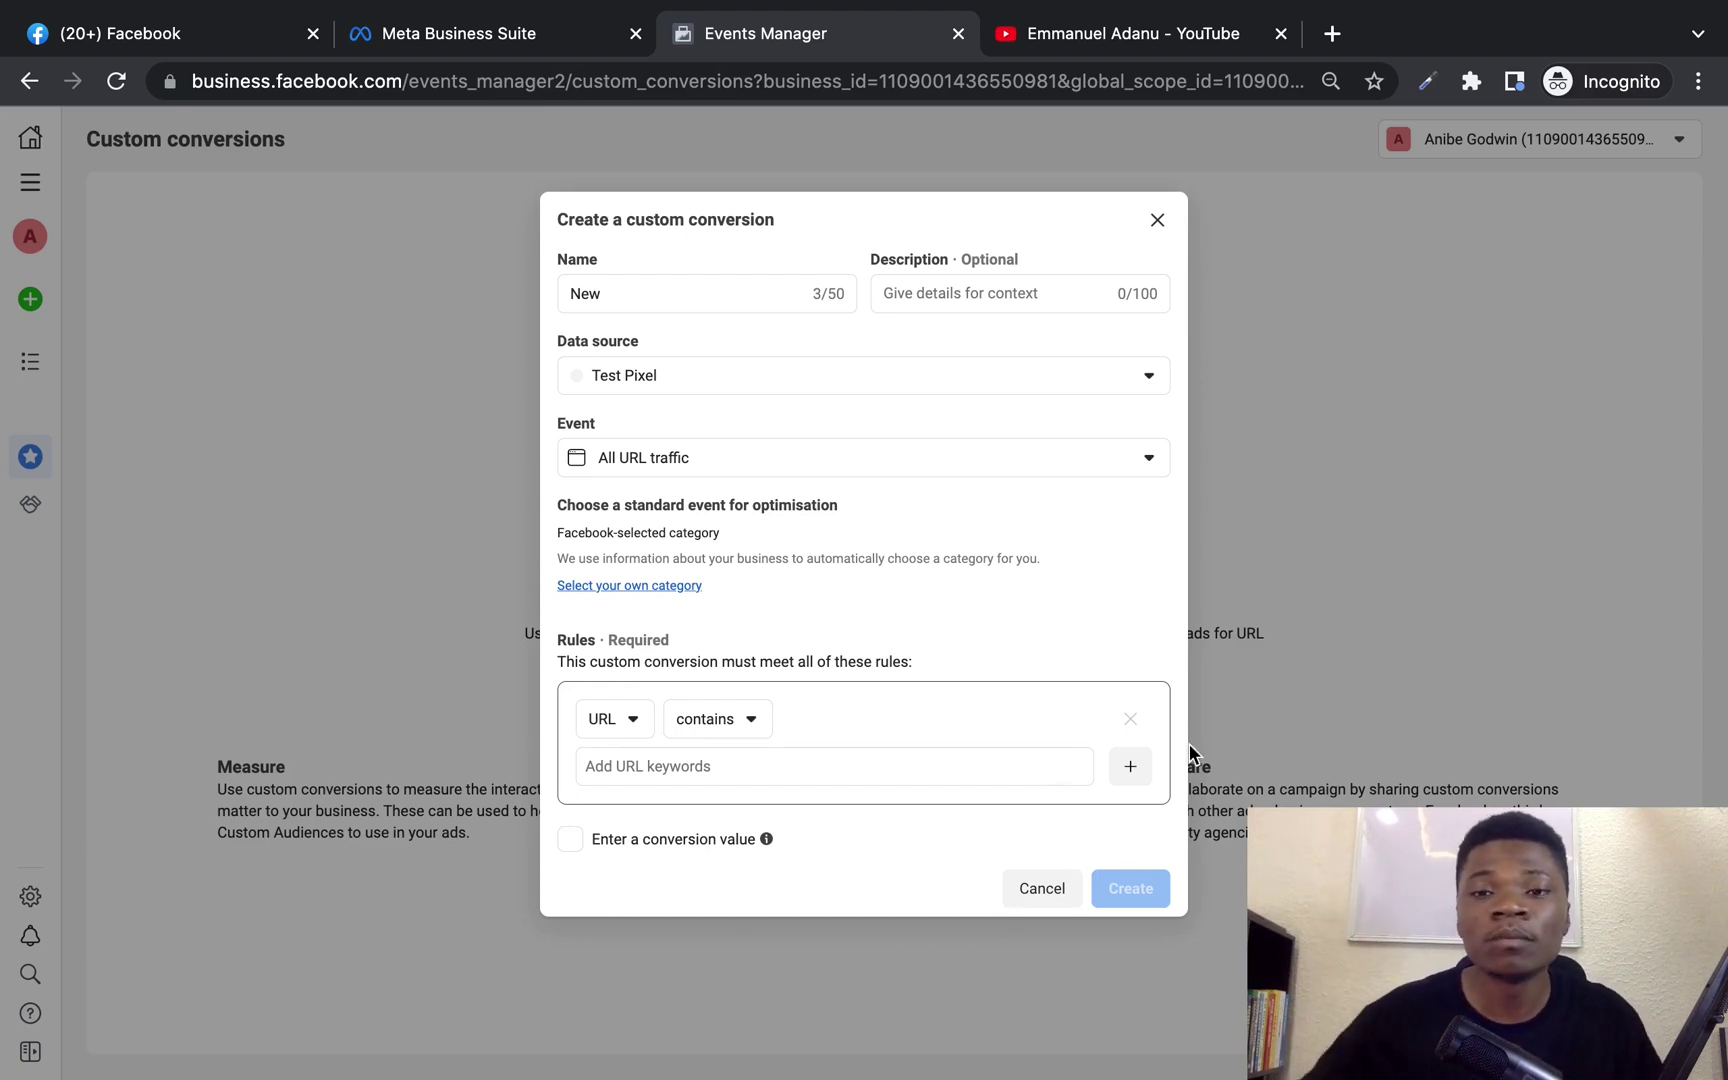
- Copy 'EmmanuelAdanu/' from the YouTube channel address and return to the custom conversion form
click(1128, 40)
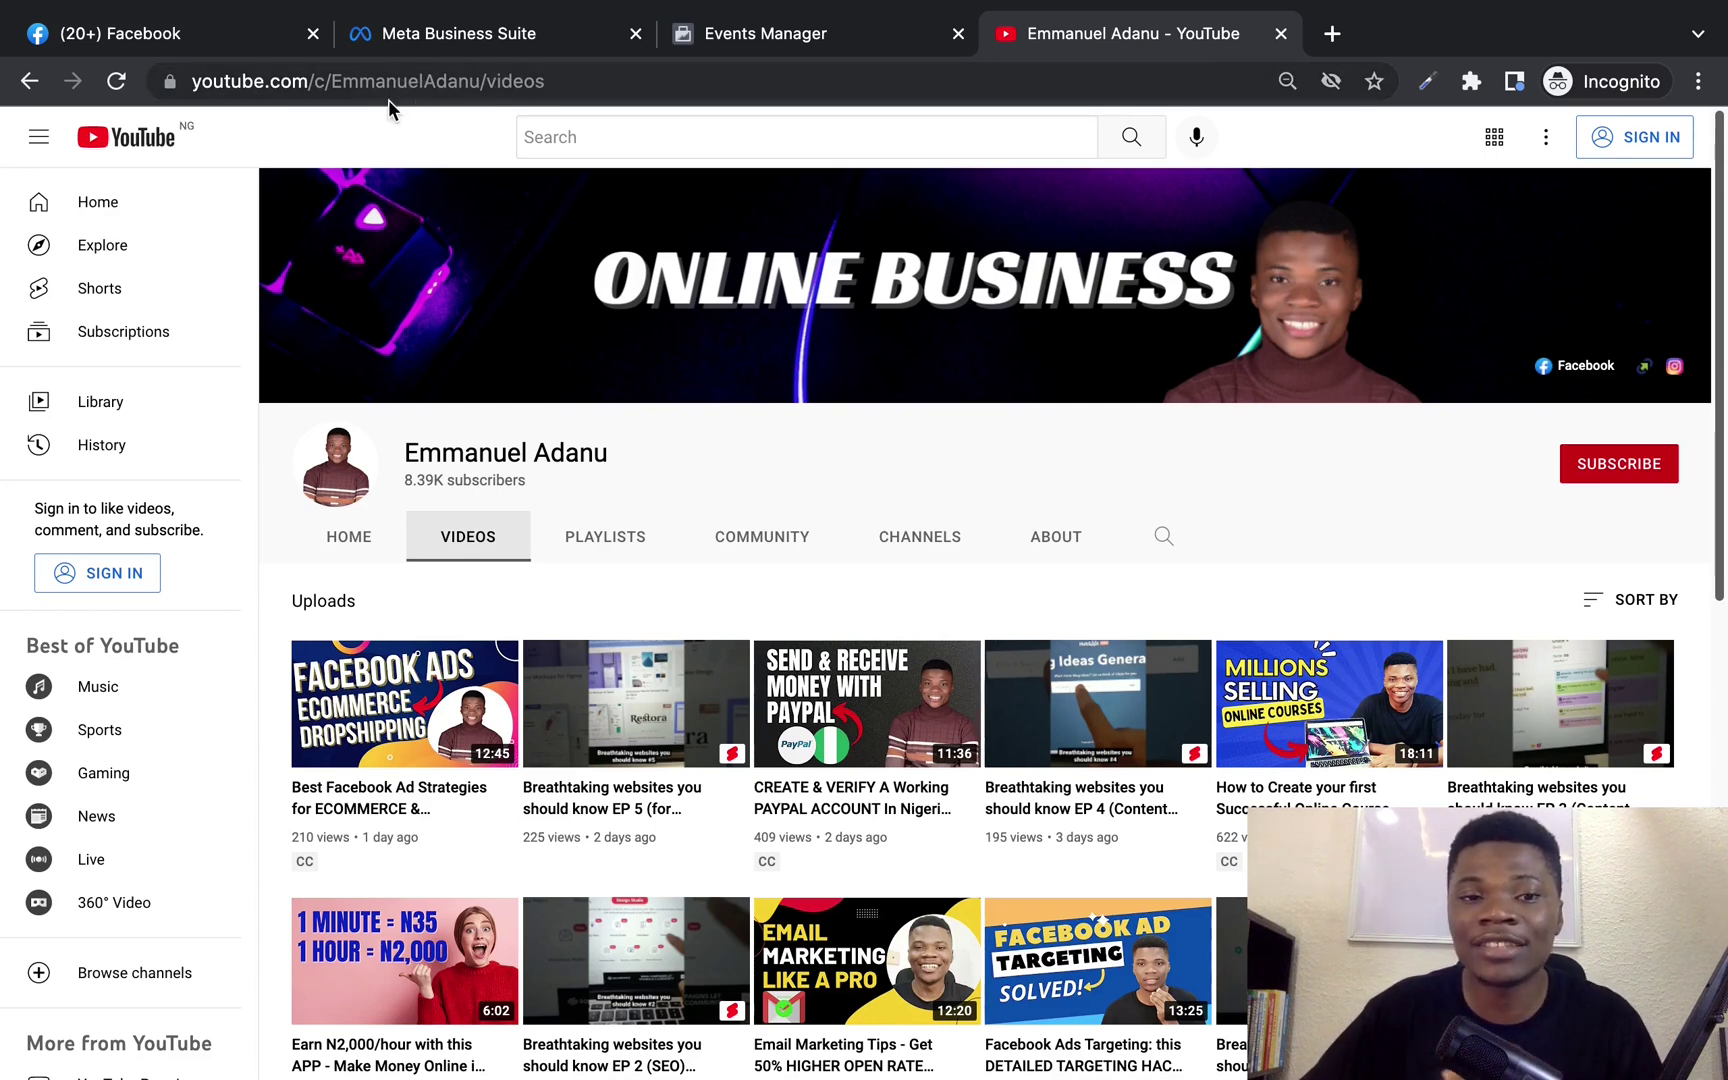
click(350, 82)
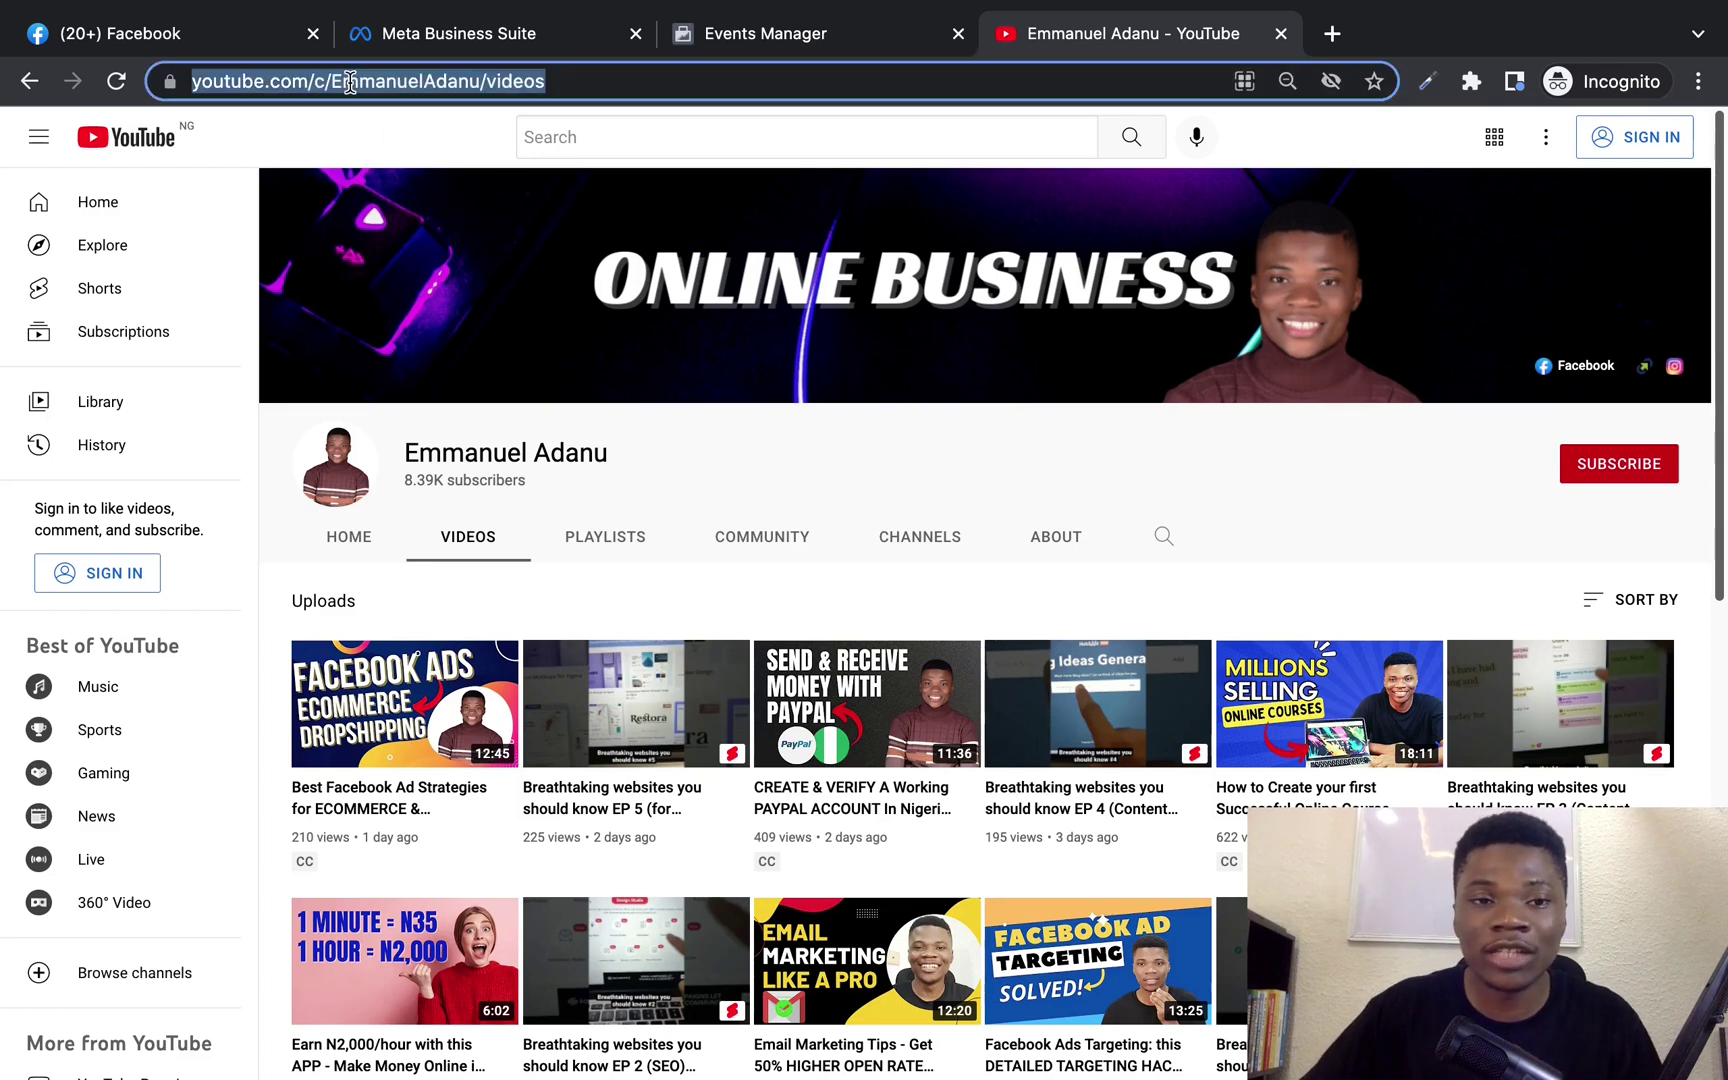
click(350, 82)
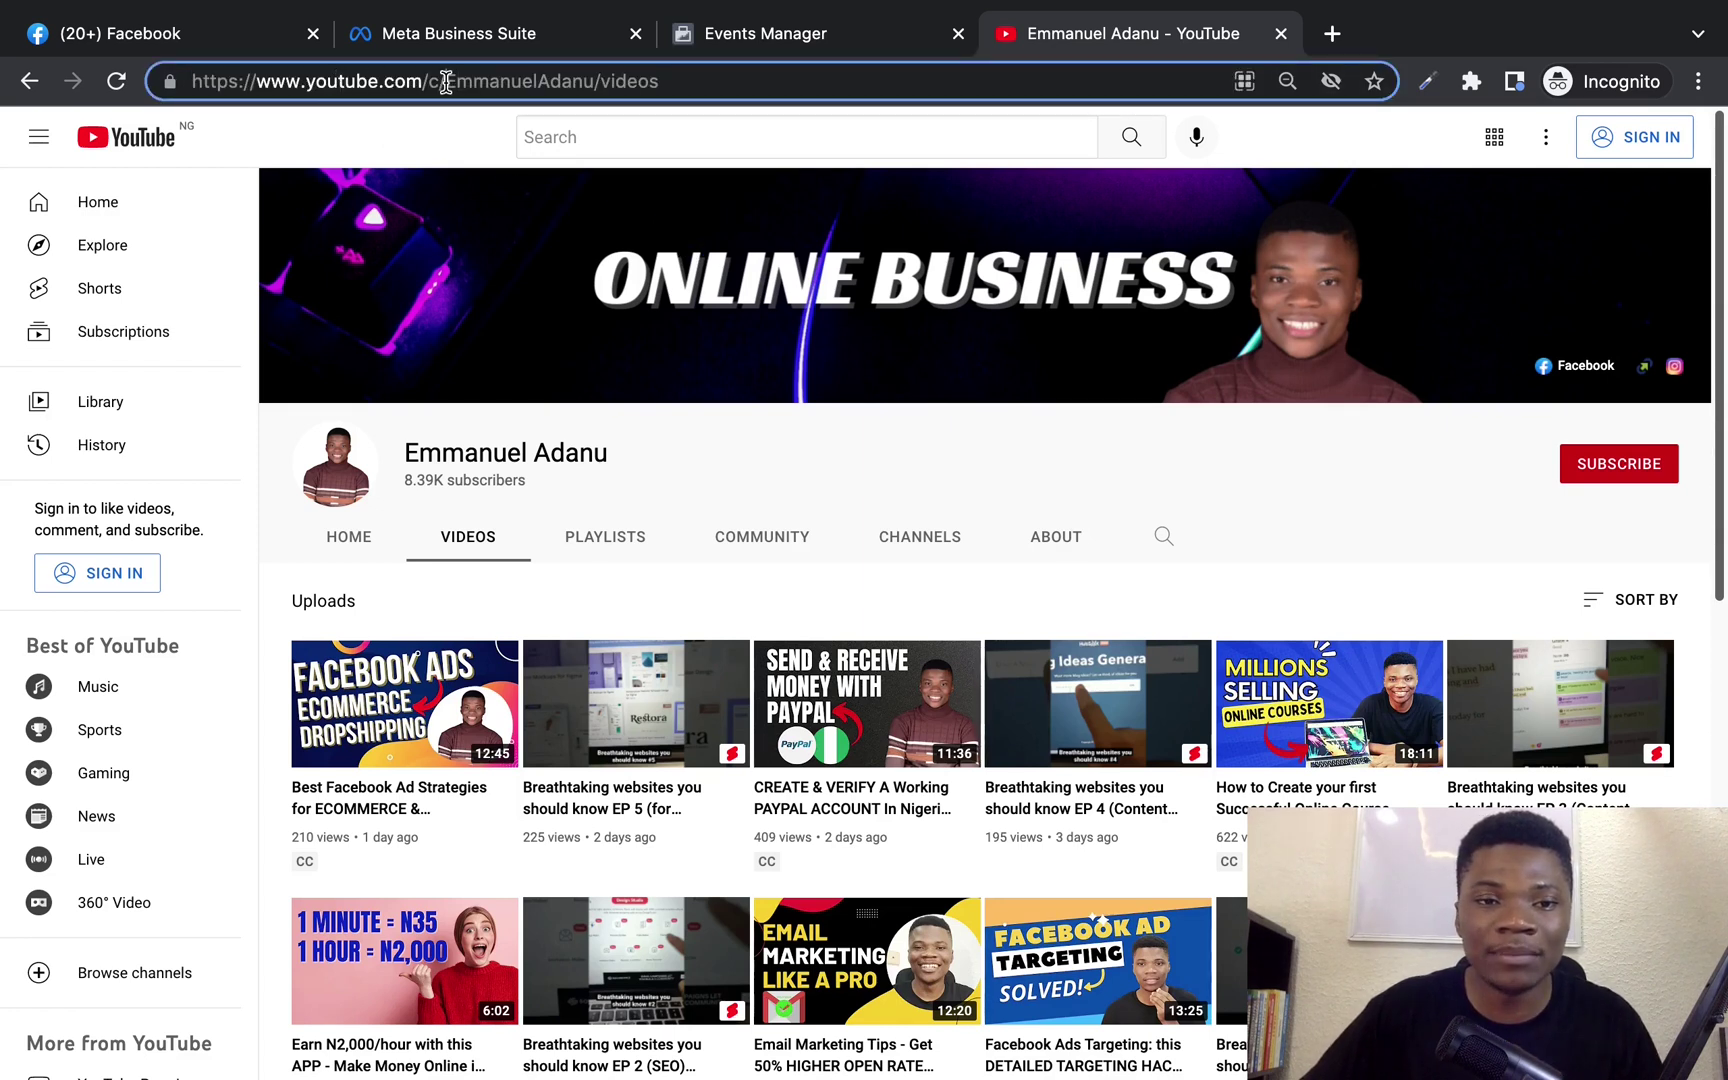
drag(447, 81, 550, 81)
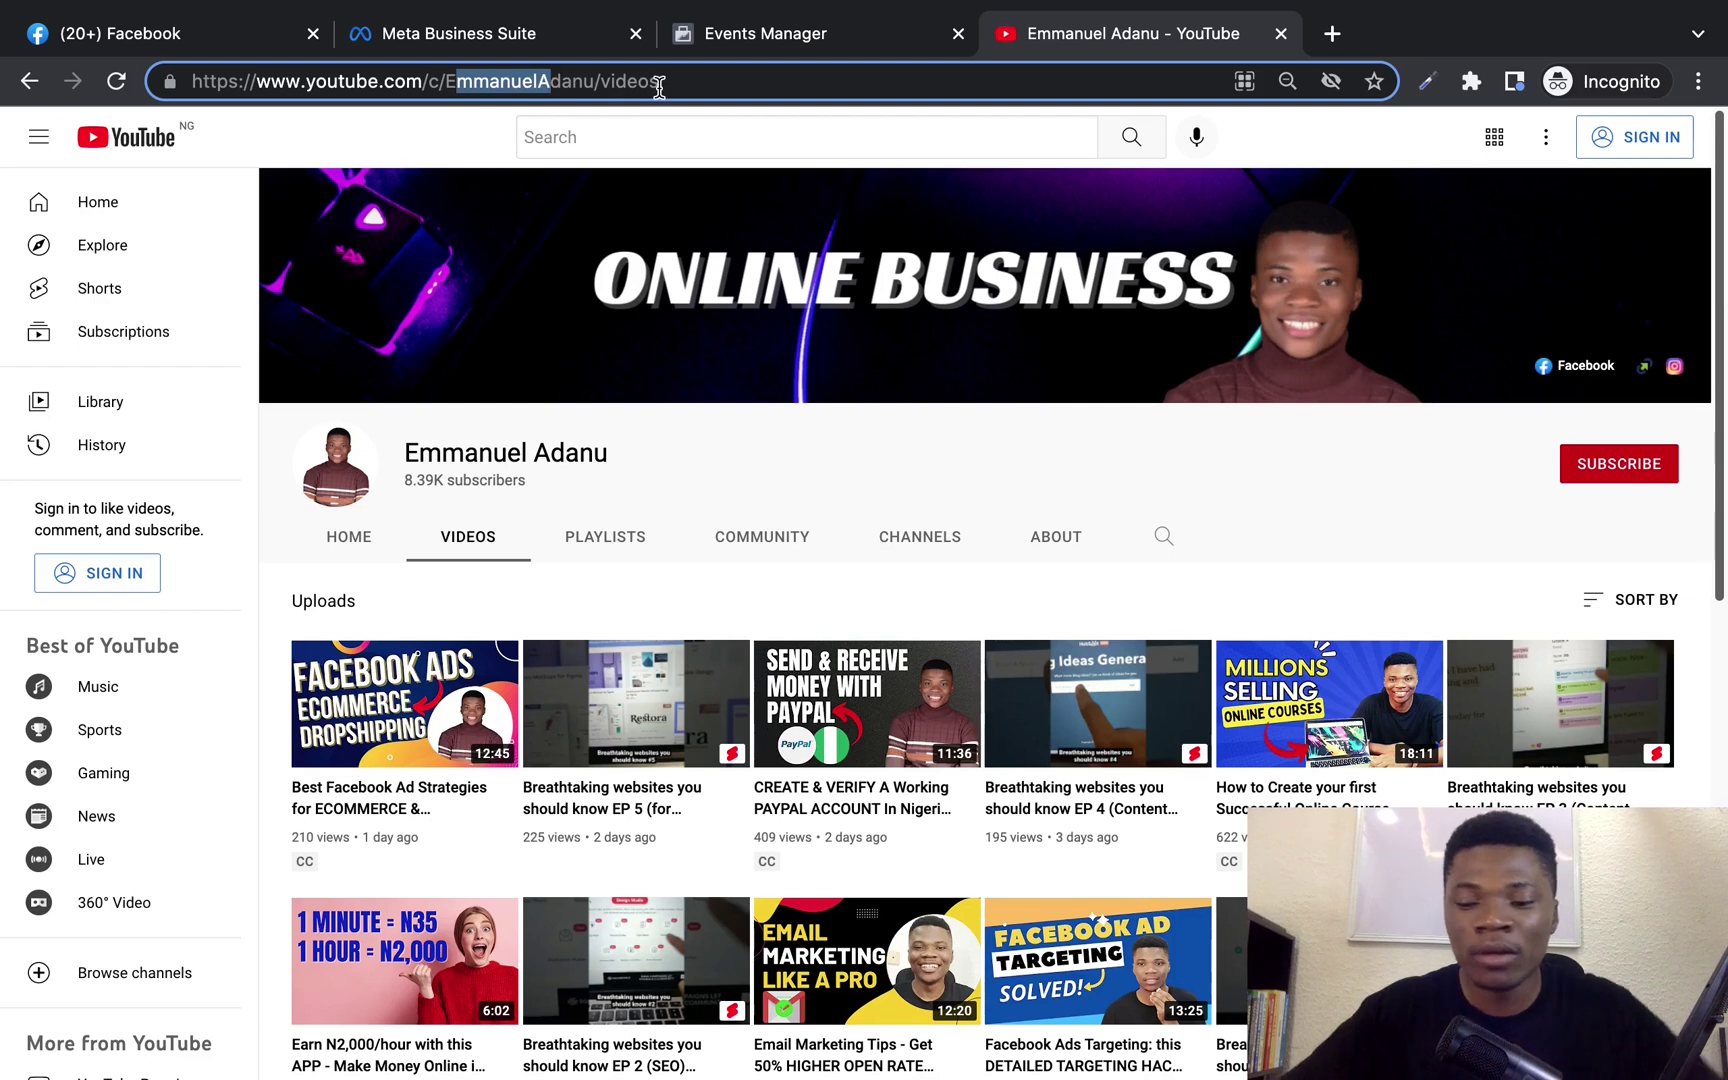
key(Left)
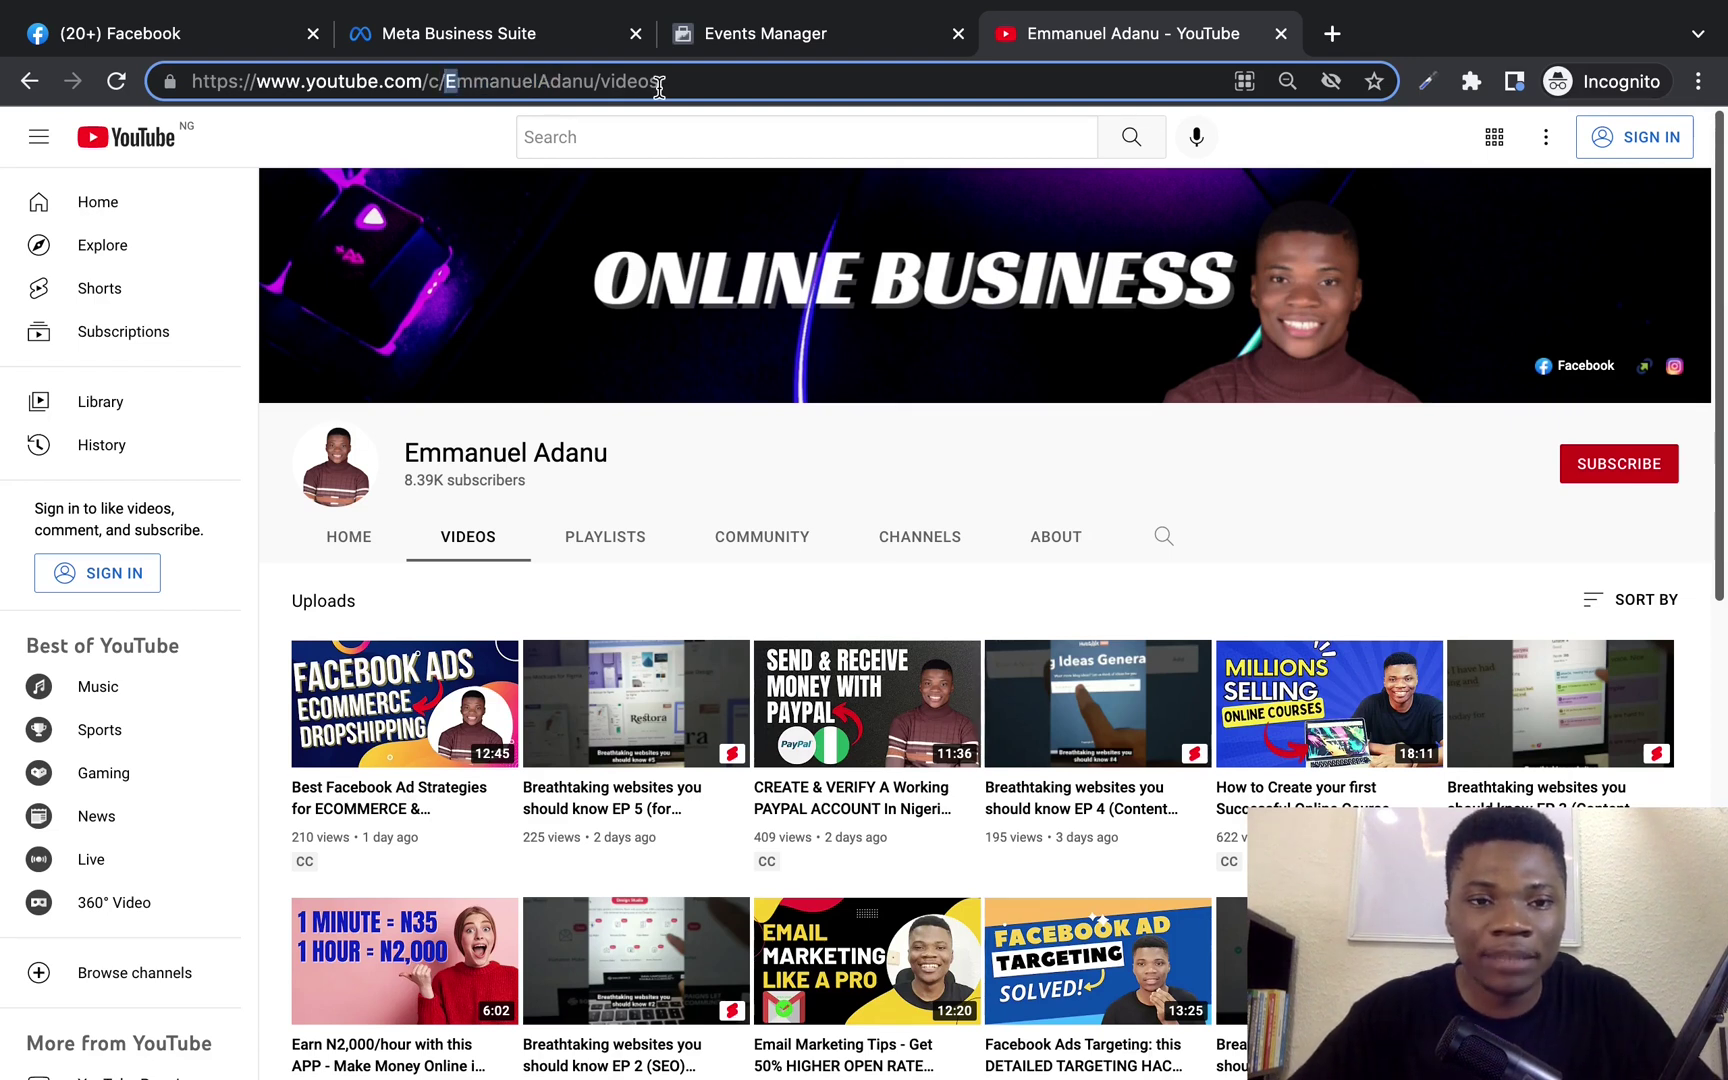
key(shift+Right)
key(shift+Right)
key(shift+Right)
key(shift+Right)
key(shift+Right)
key(shift+Right)
key(shift+Right)
key(shift+Right)
key(shift+Right)
key(shift+Right)
key(shift+Right)
key(shift+Right)
key(shift+Right)
key(shift+Right)
key(super+c)
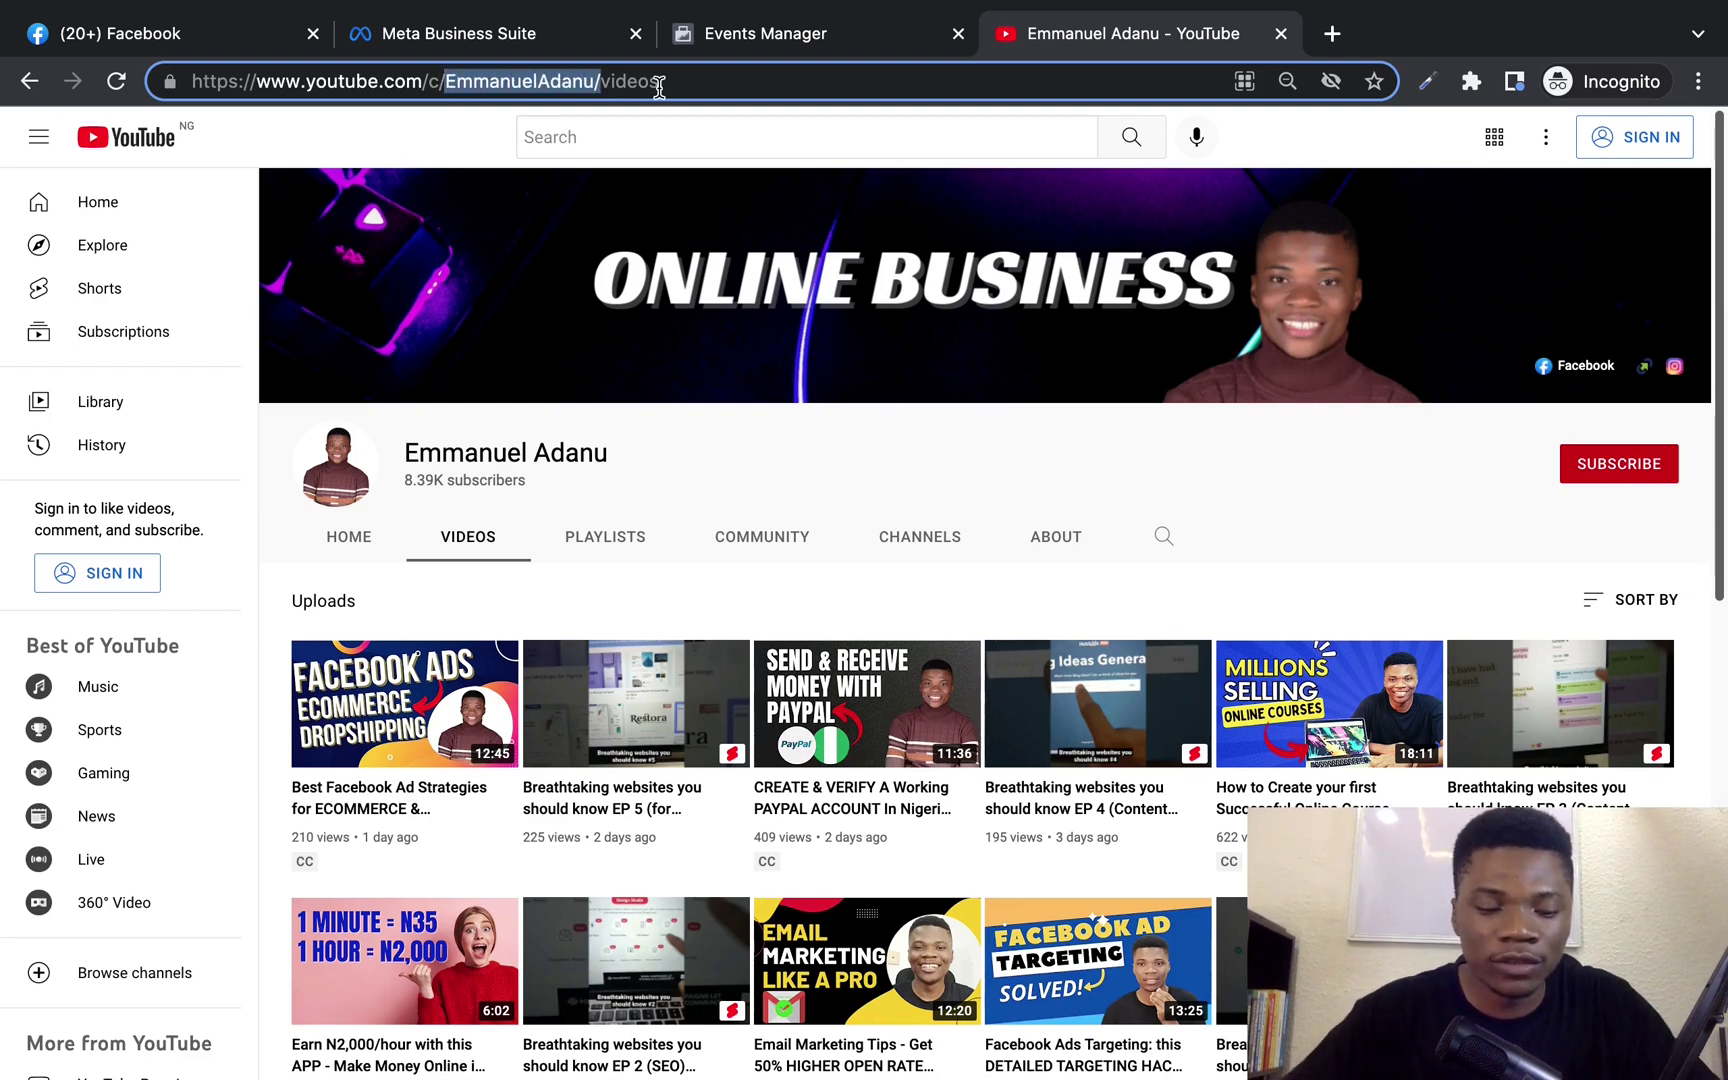
click(765, 33)
- Enter 'EmmanuelAdanu/' as the first URL-contains keyword and add a second URL rule
click(689, 766)
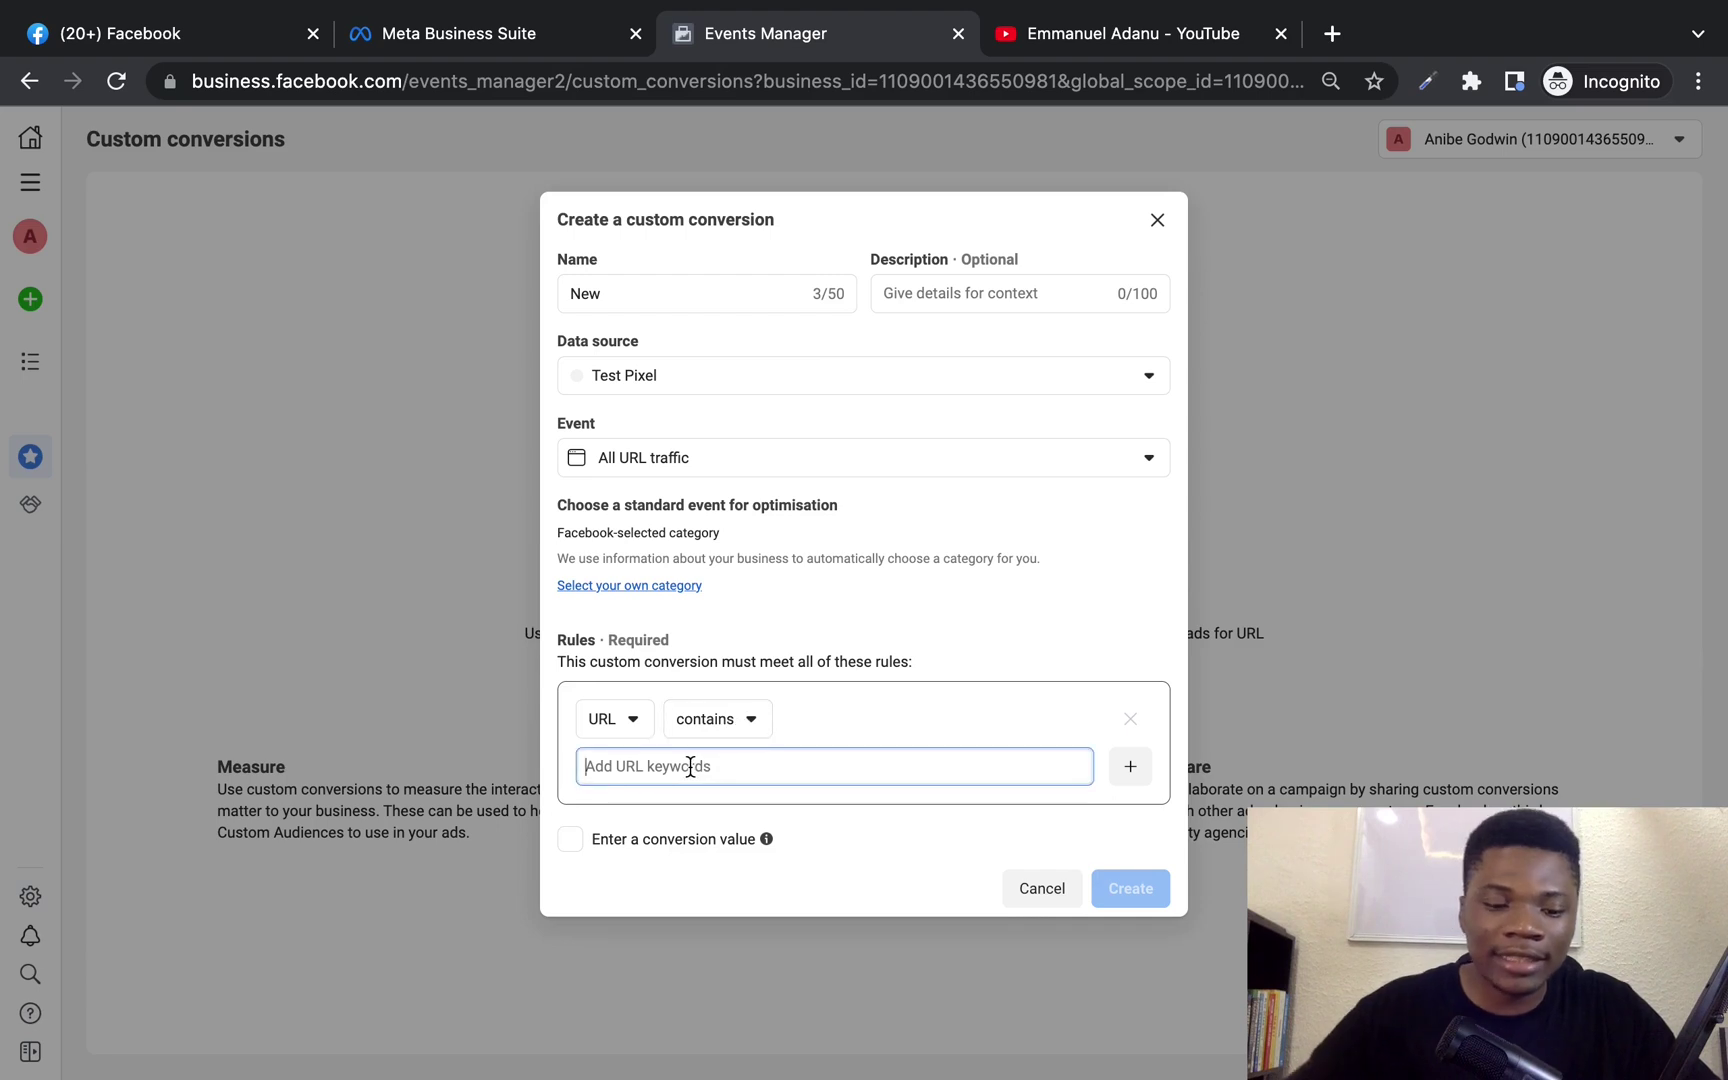
key(super+v)
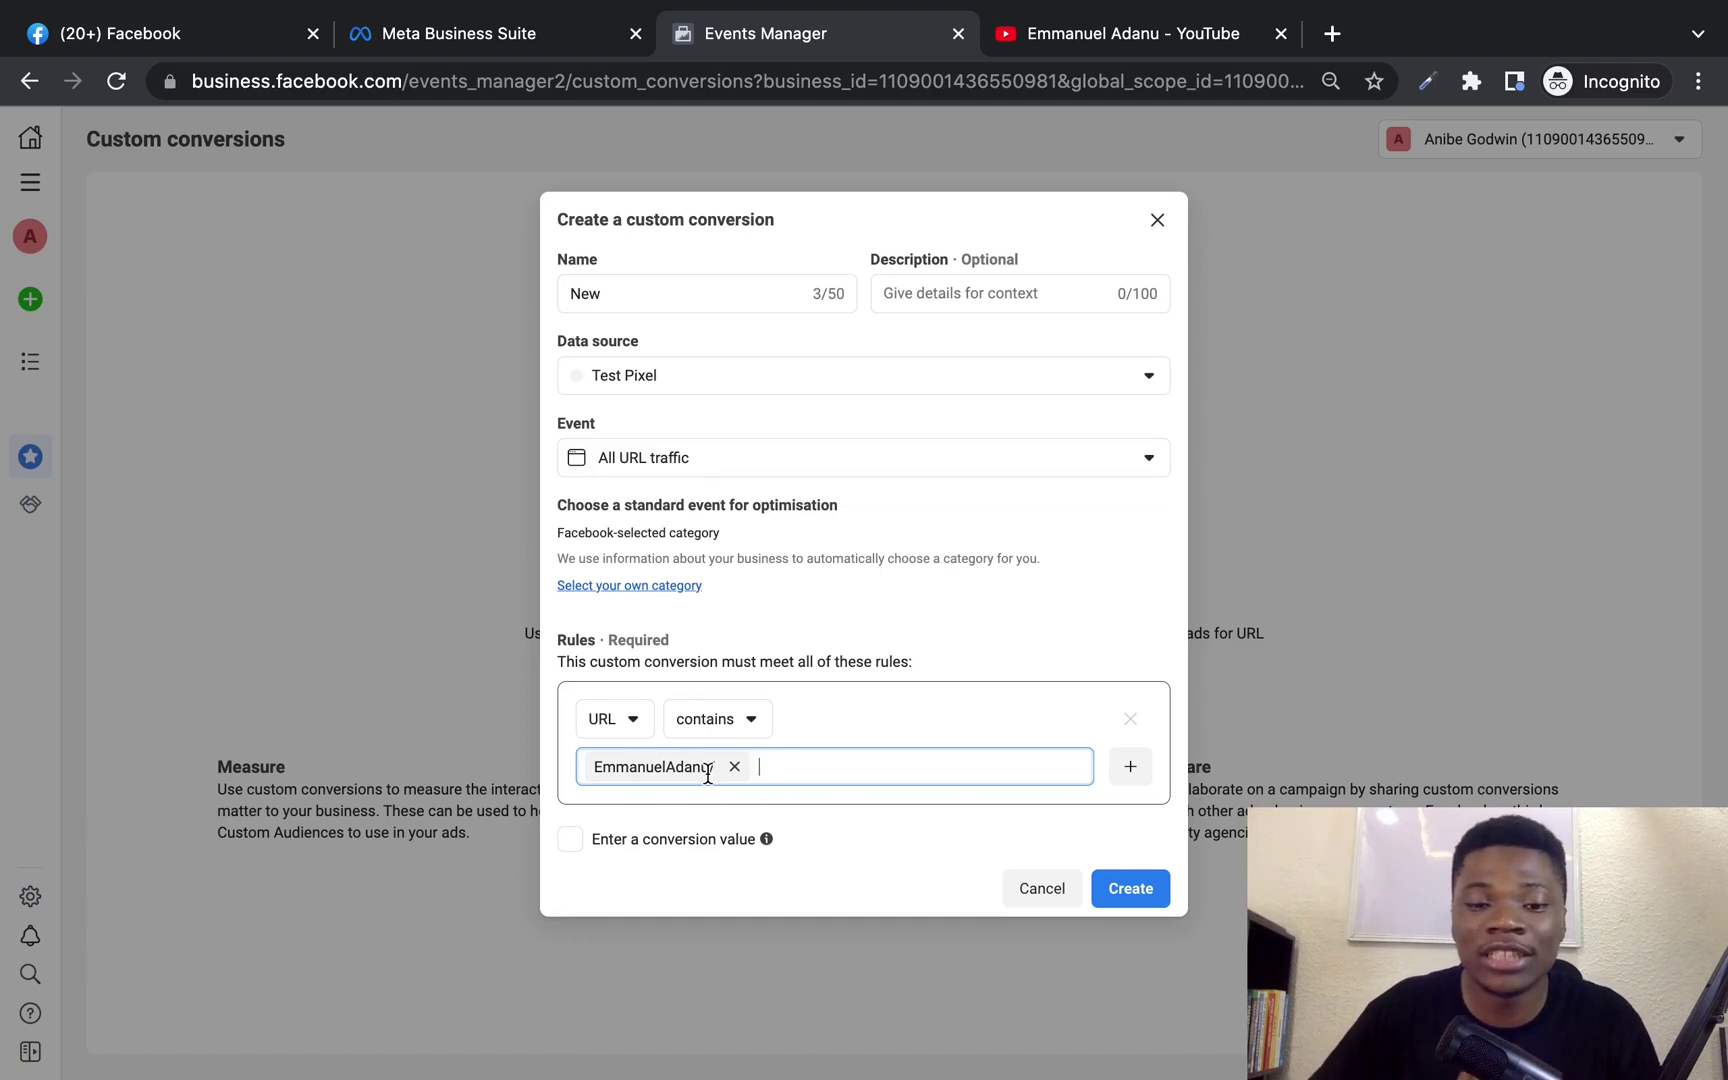
click(1150, 808)
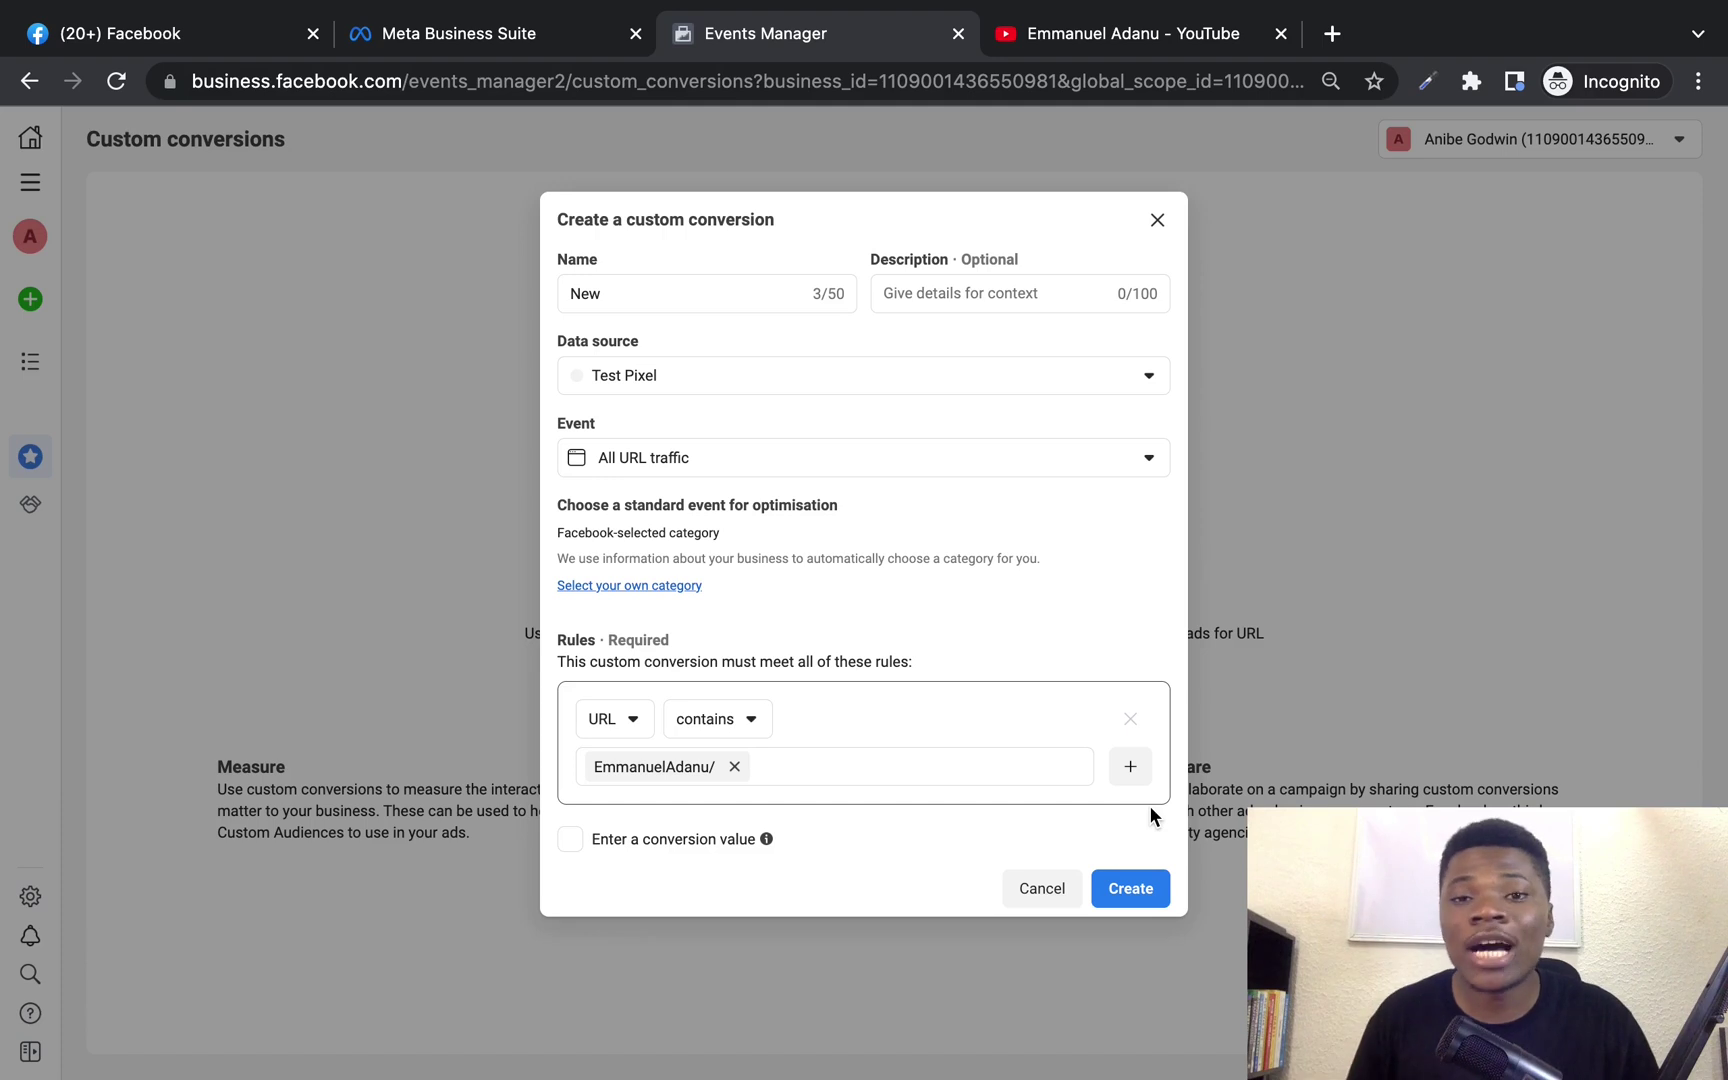
click(1130, 766)
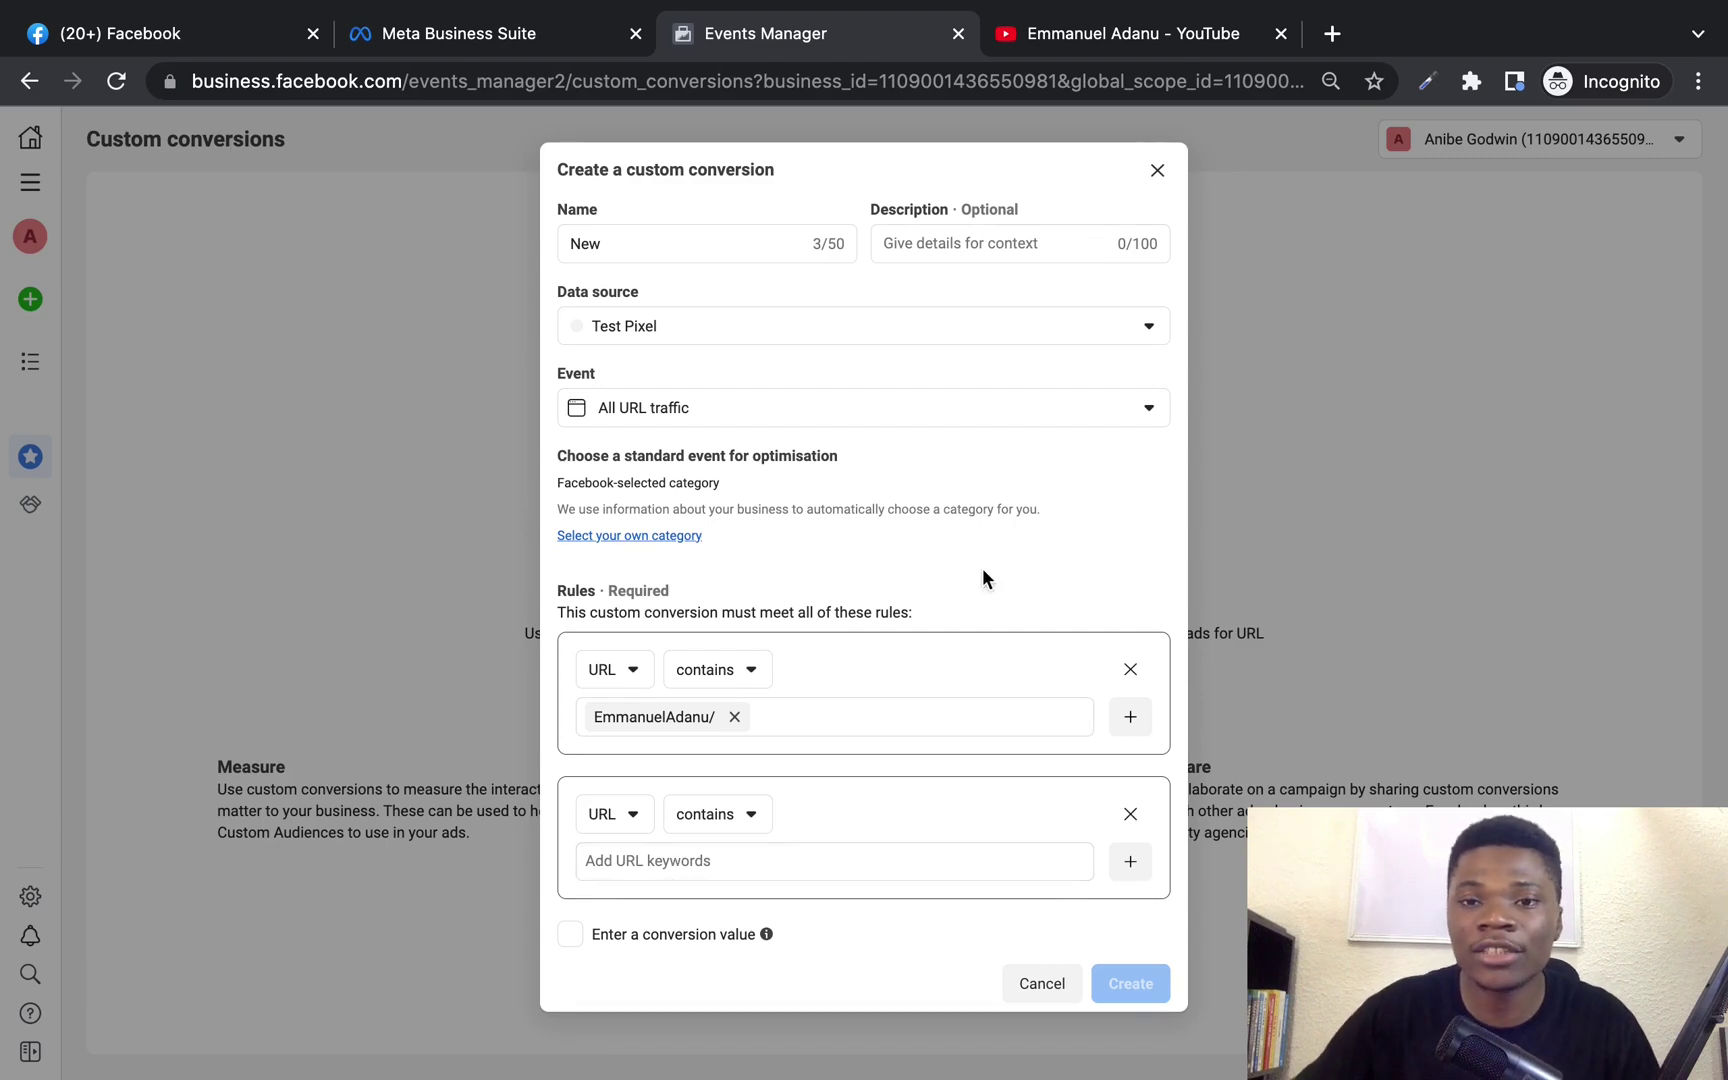
click(1119, 33)
click(670, 81)
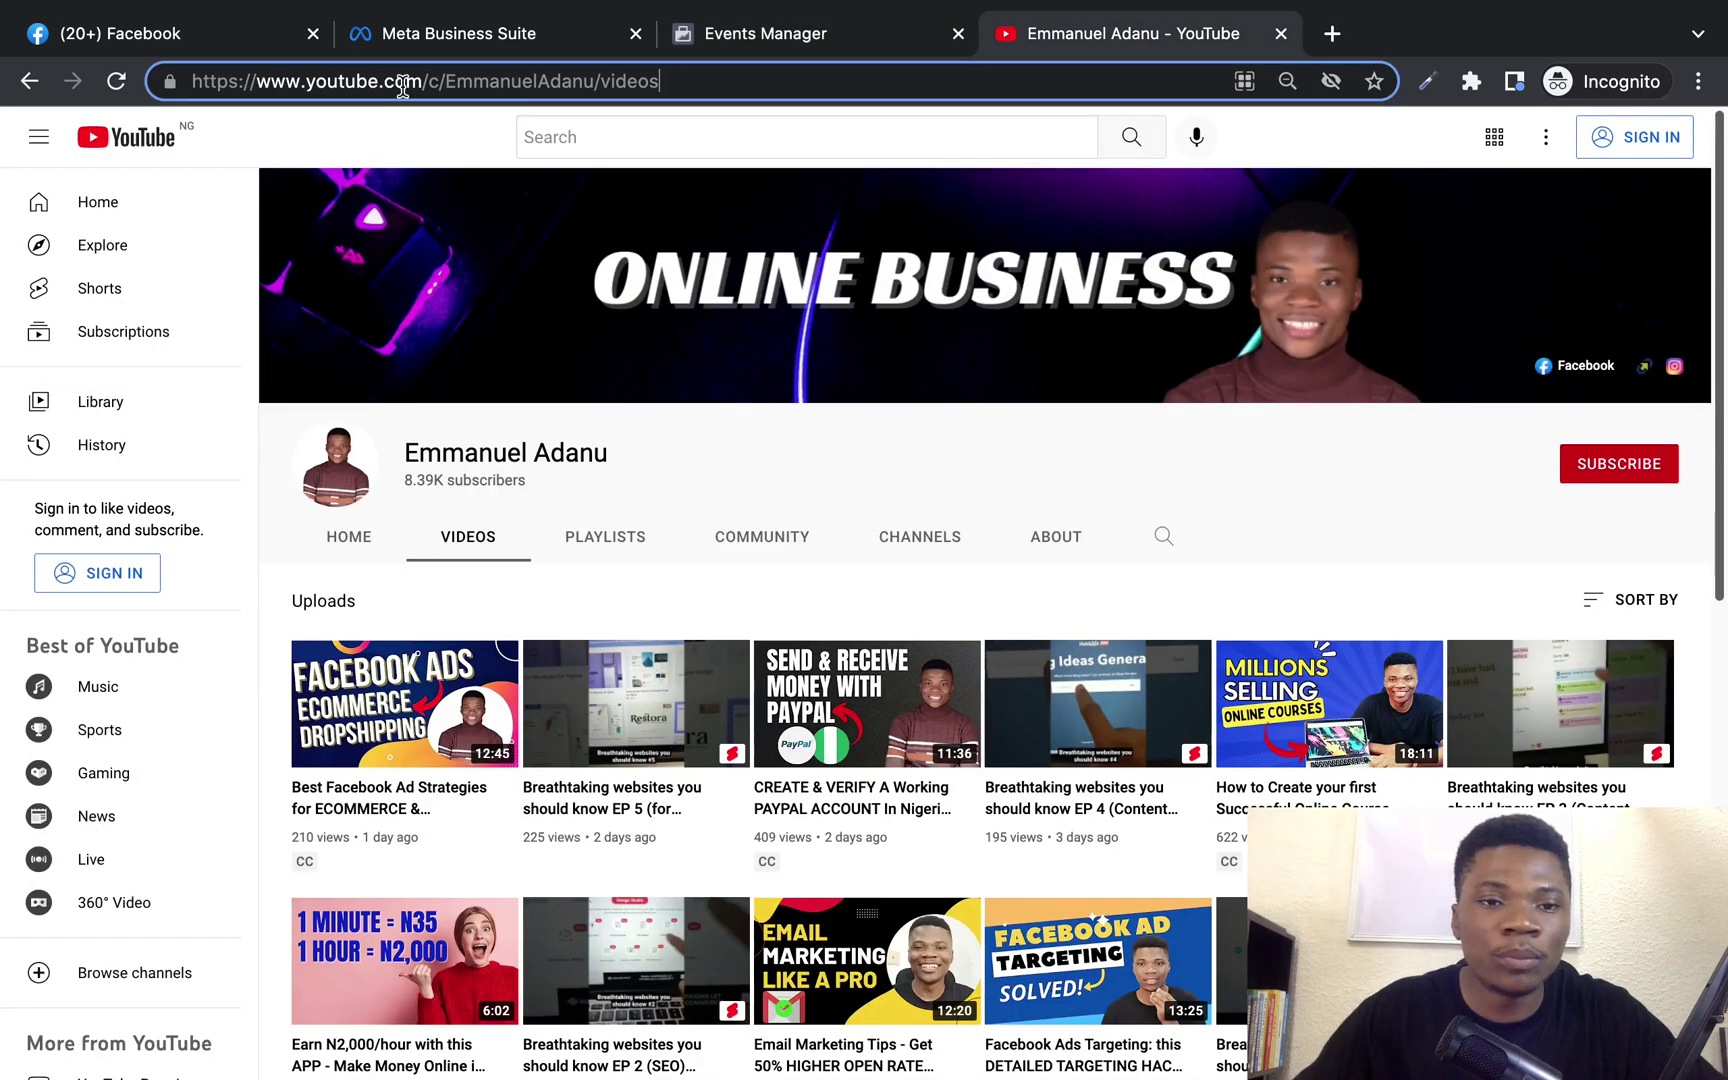
- Back in Events Manager, add 'c/' as the second URL-contains rule's keyword
key(ctrl+shift+Tab)
text(c/)
key(Return)
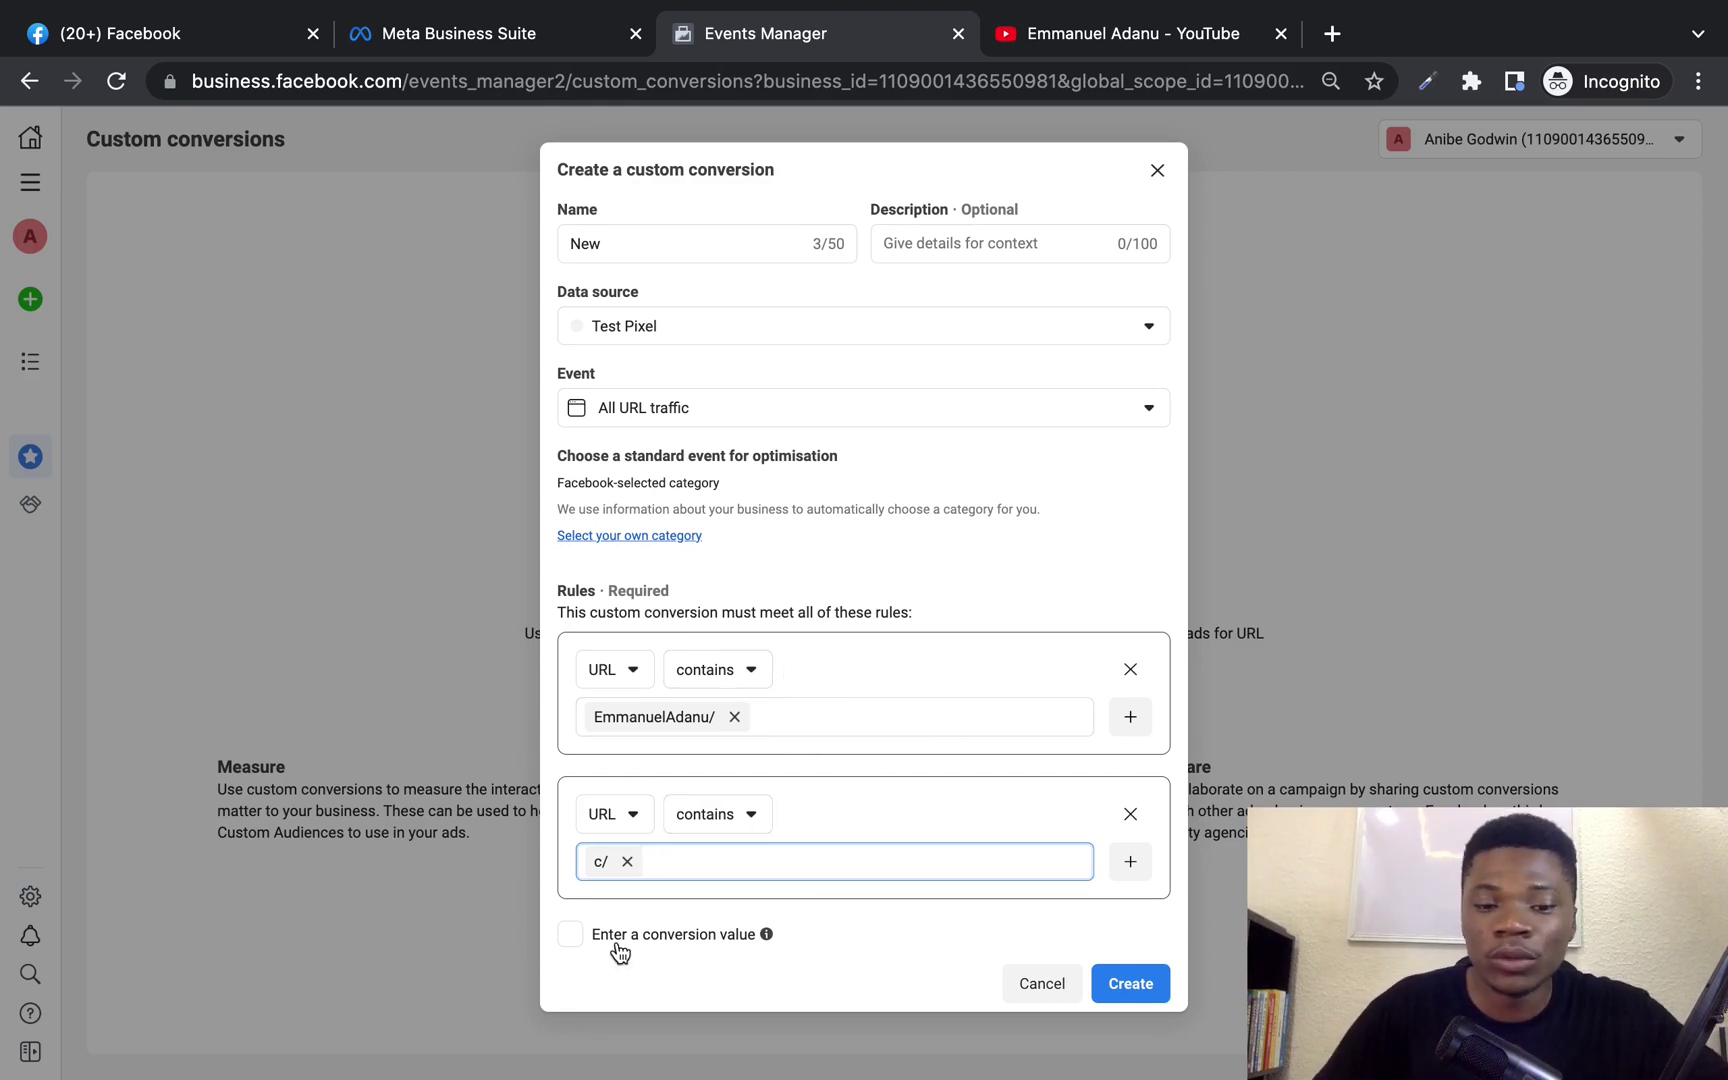
- Turn on 'Enter a conversion value' and select its empty numeric value field
click(579, 939)
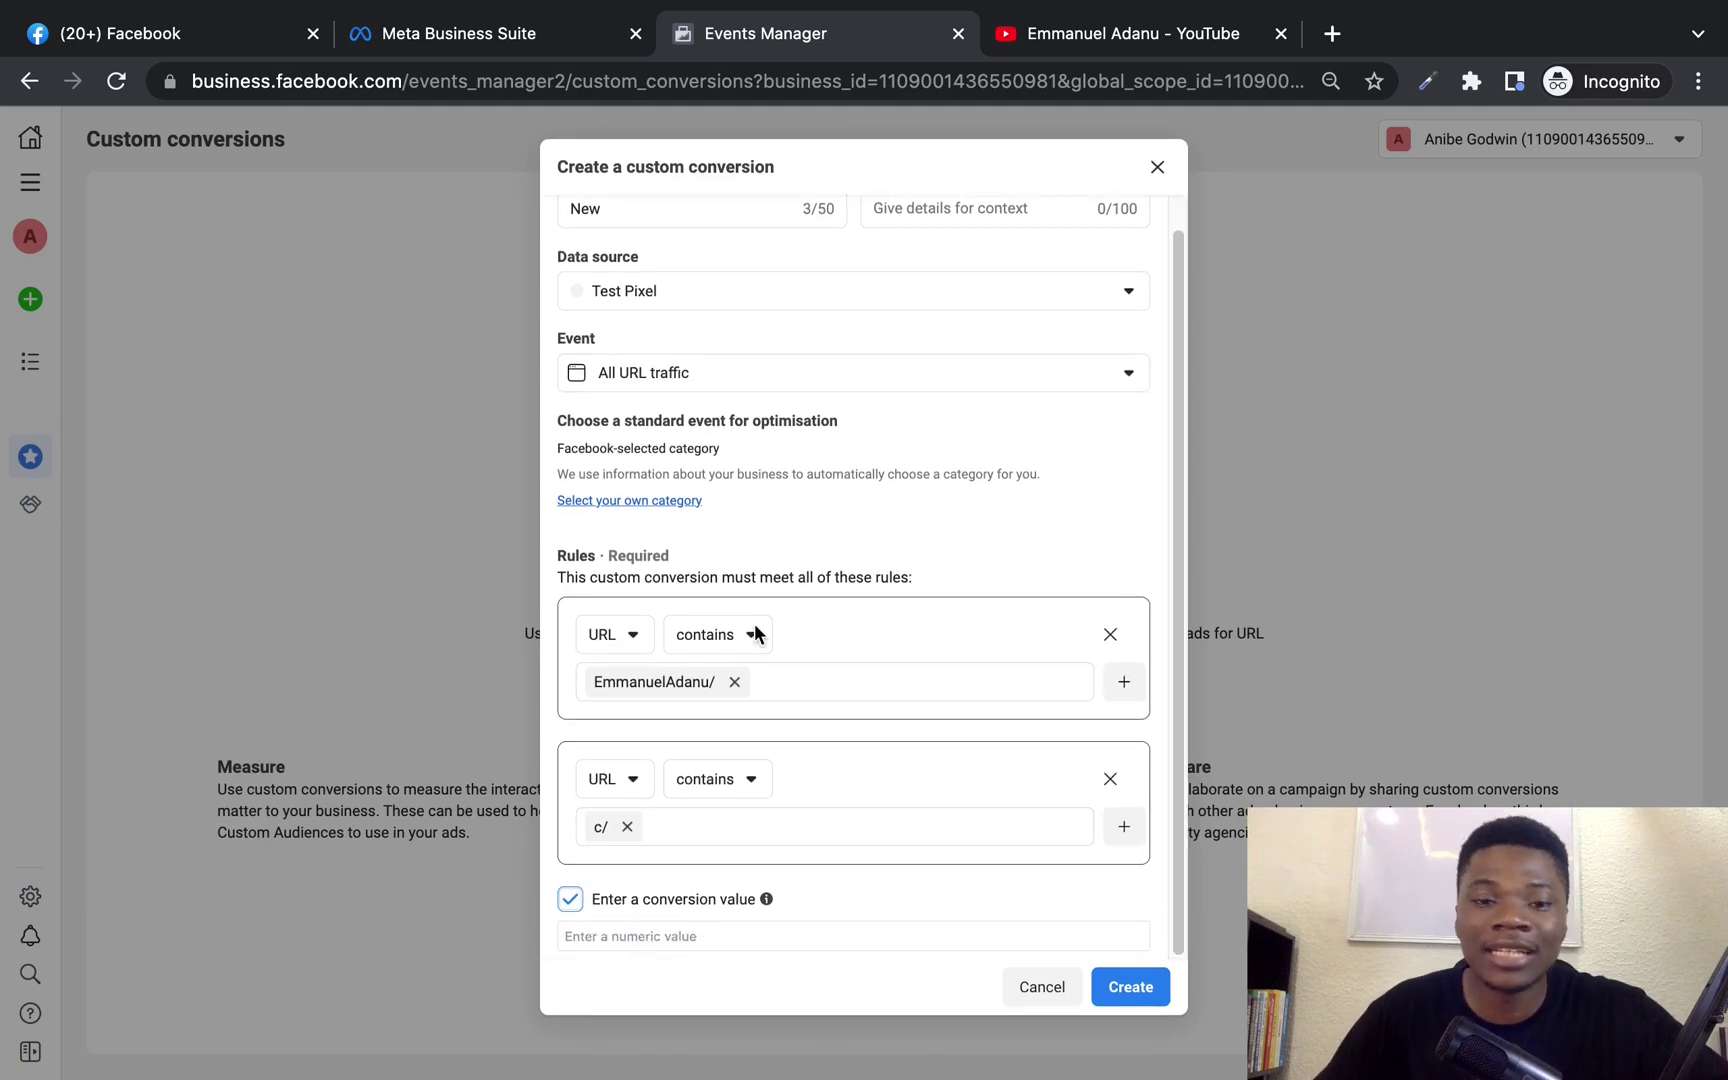
click(760, 941)
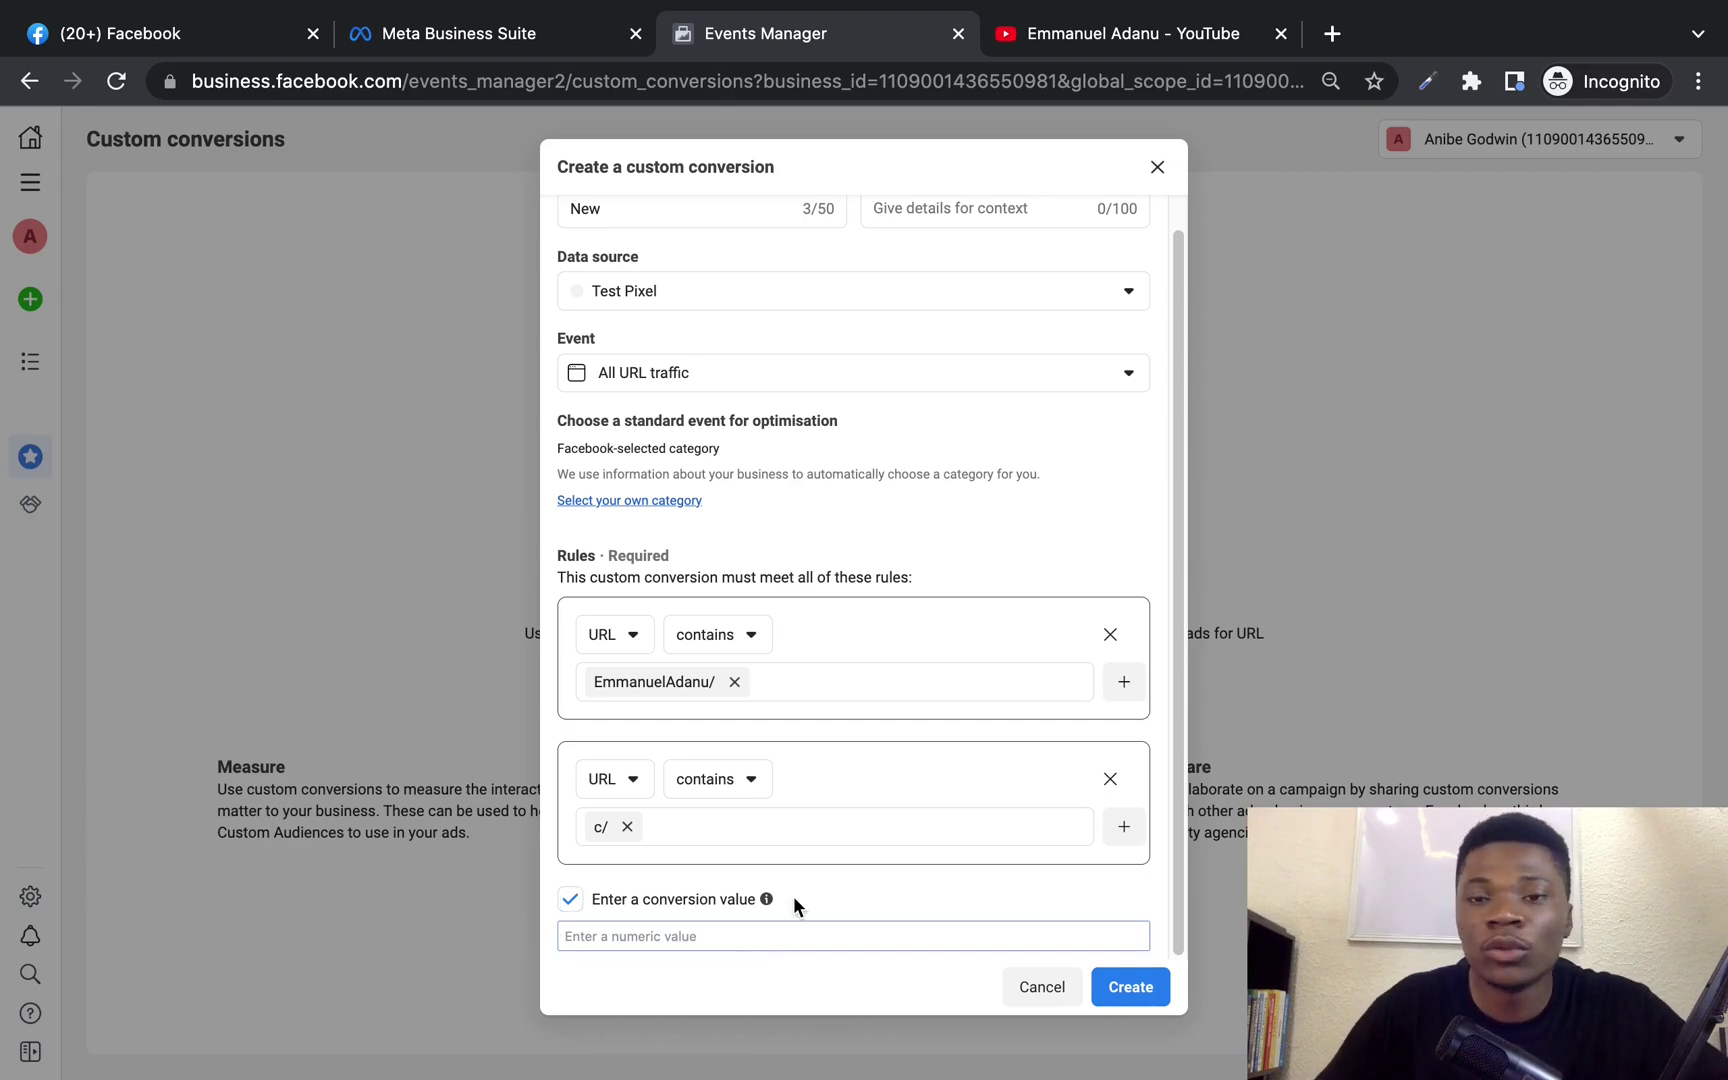
click(1118, 40)
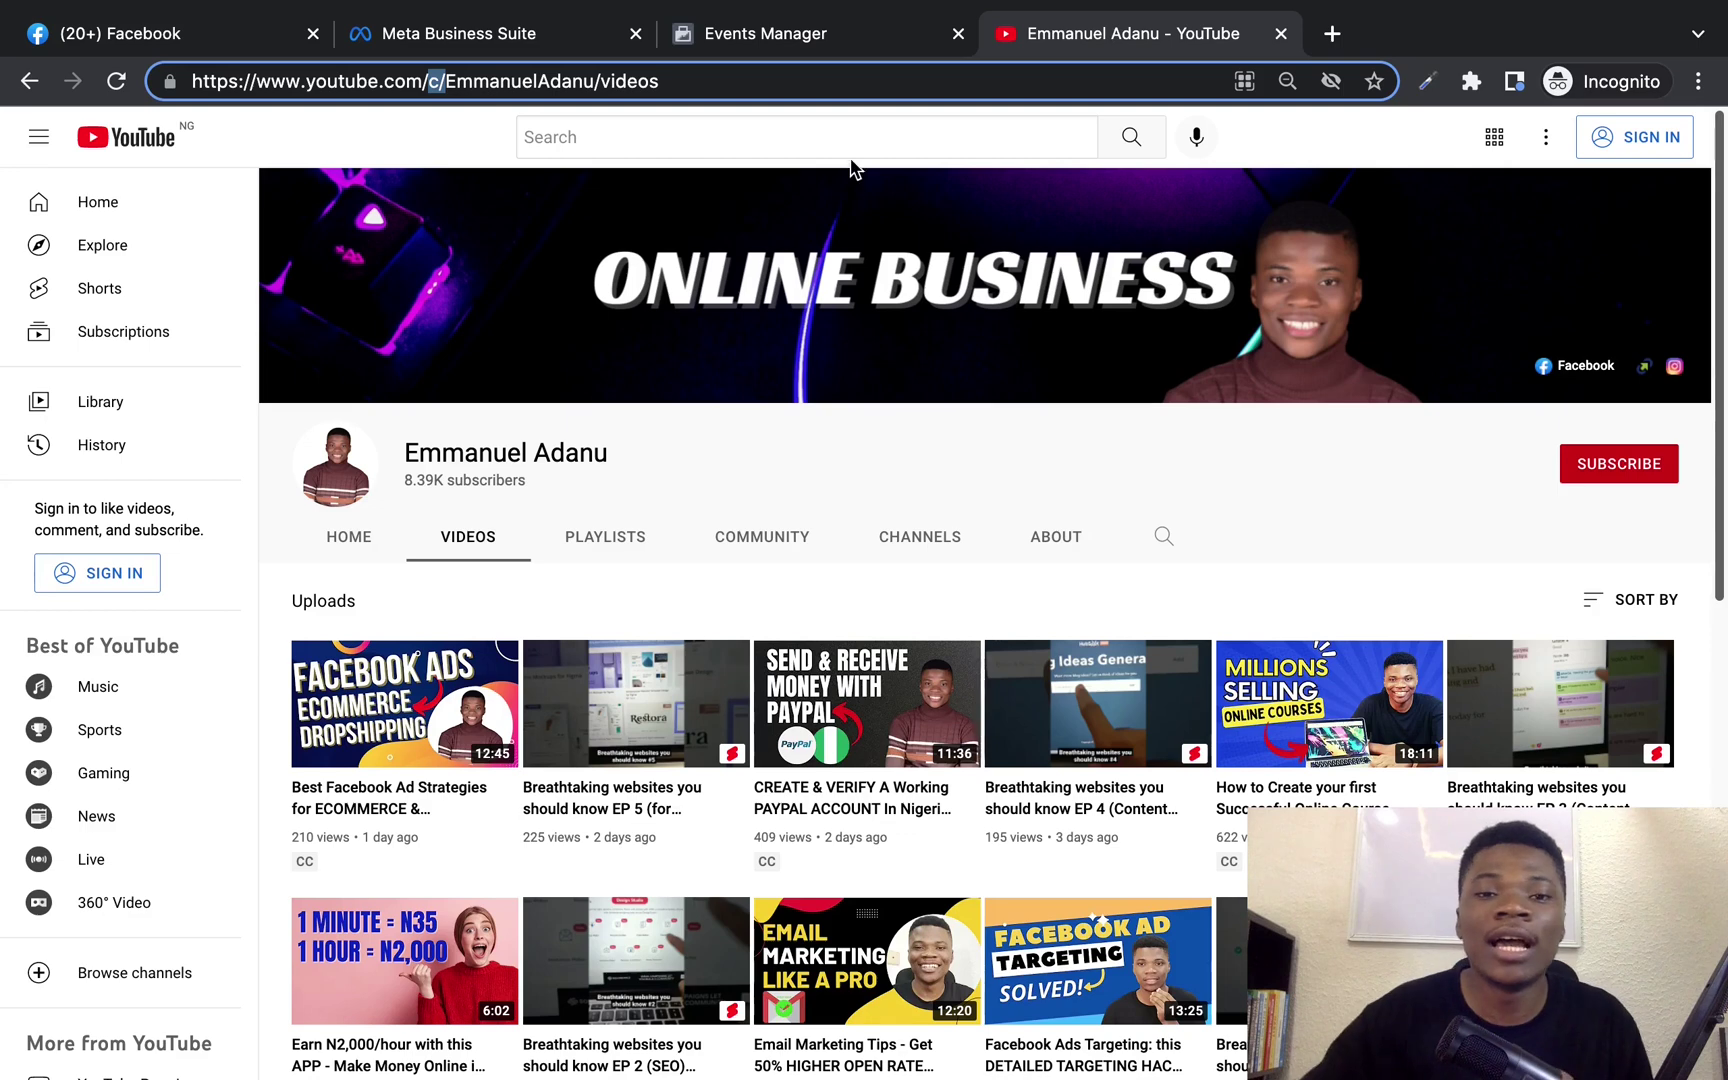
click(812, 40)
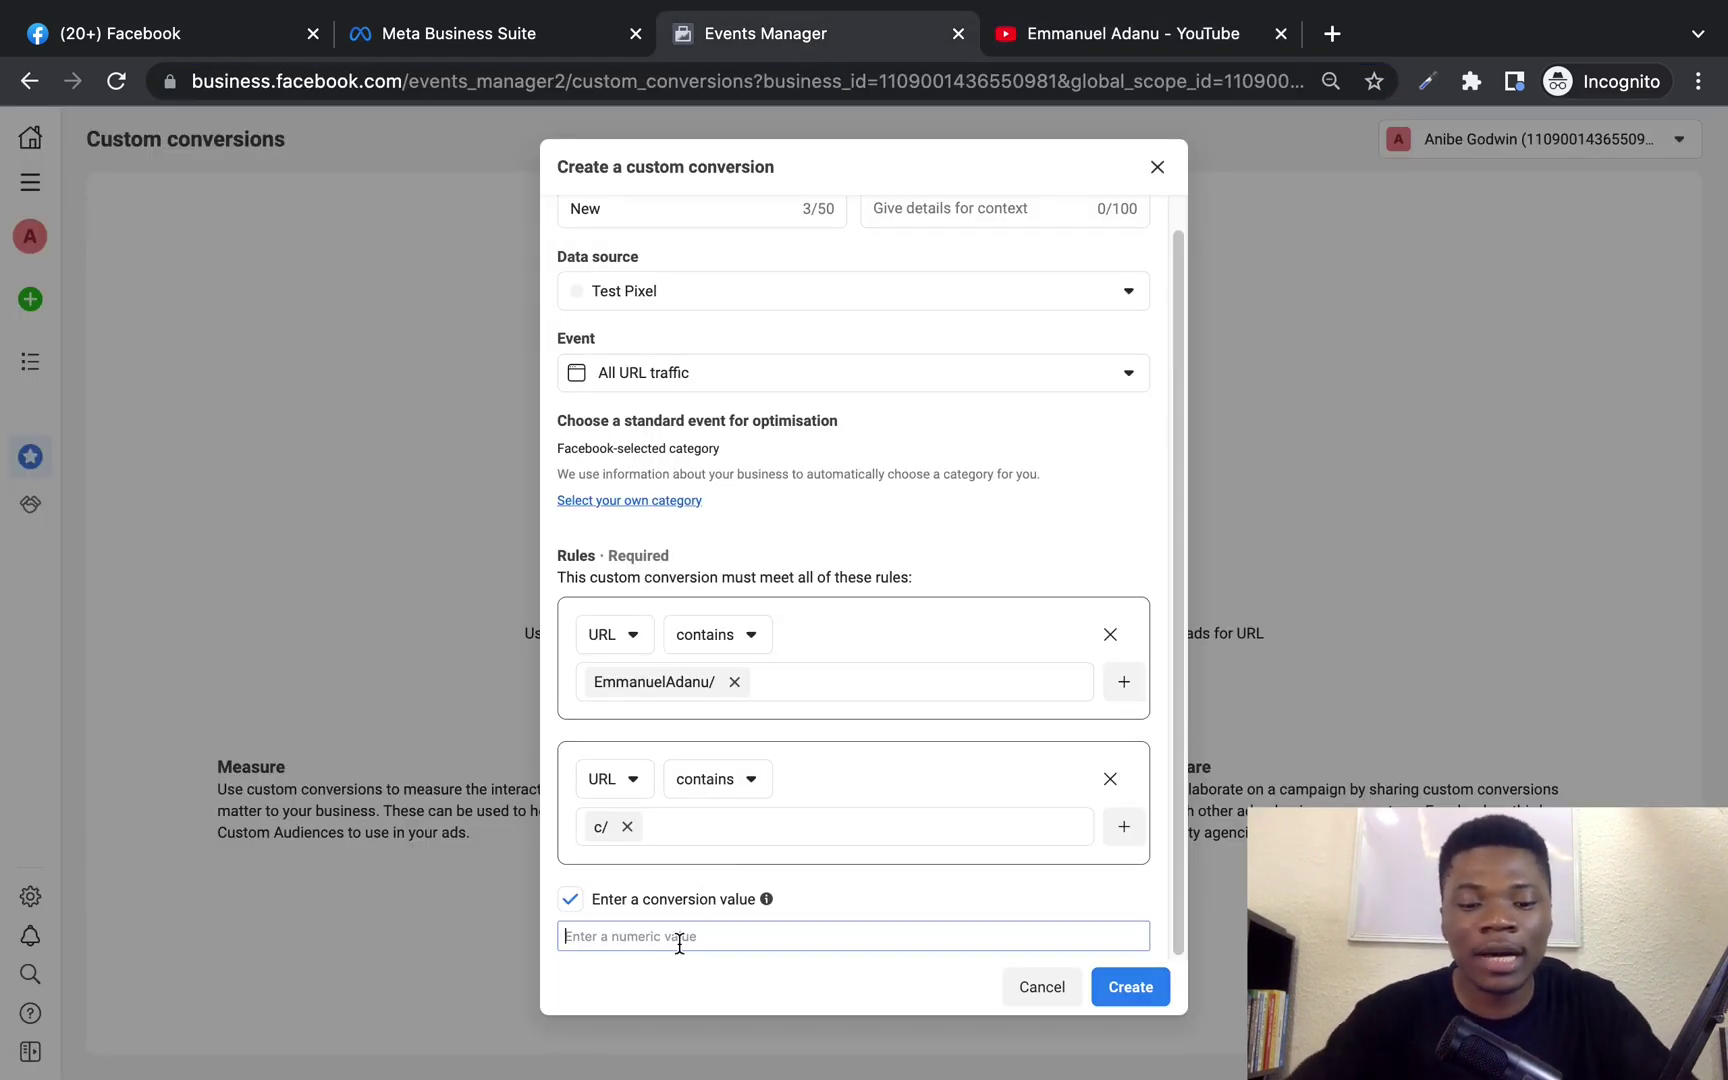
- Enter a 10000 conversion value, create the 'New' custom conversion, and expand its details
text(10000)
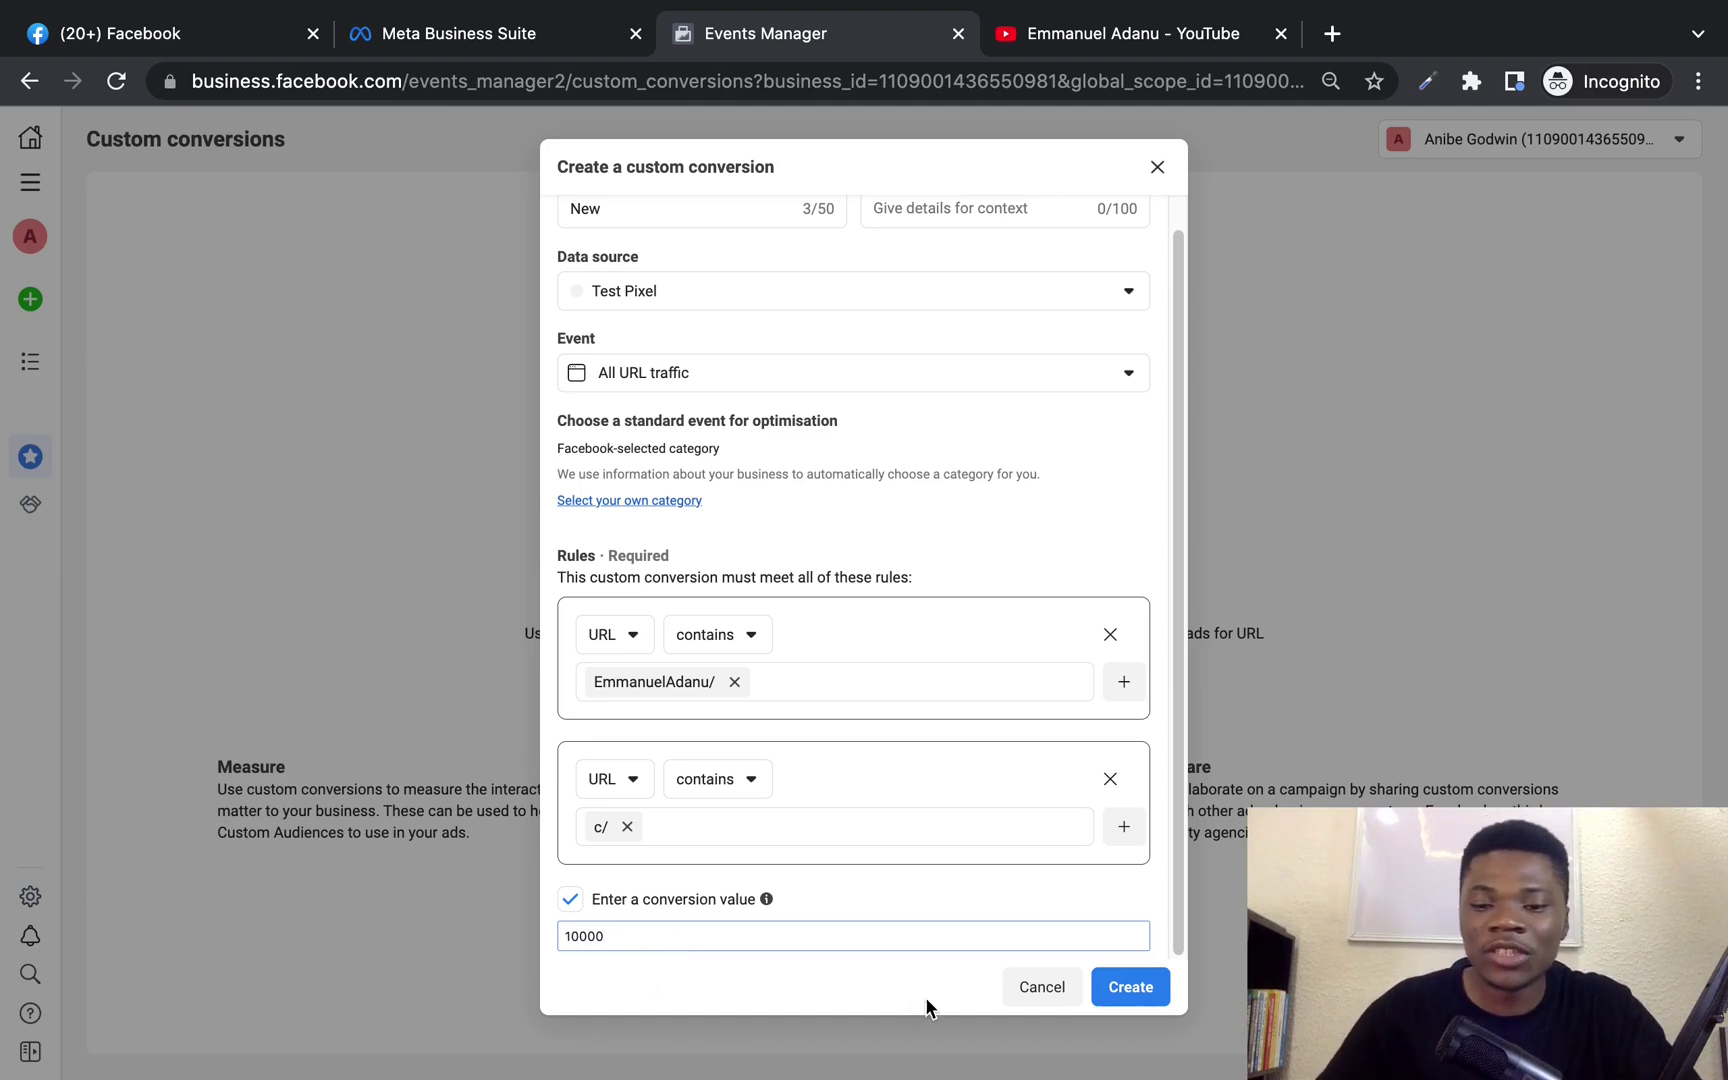
click(1141, 992)
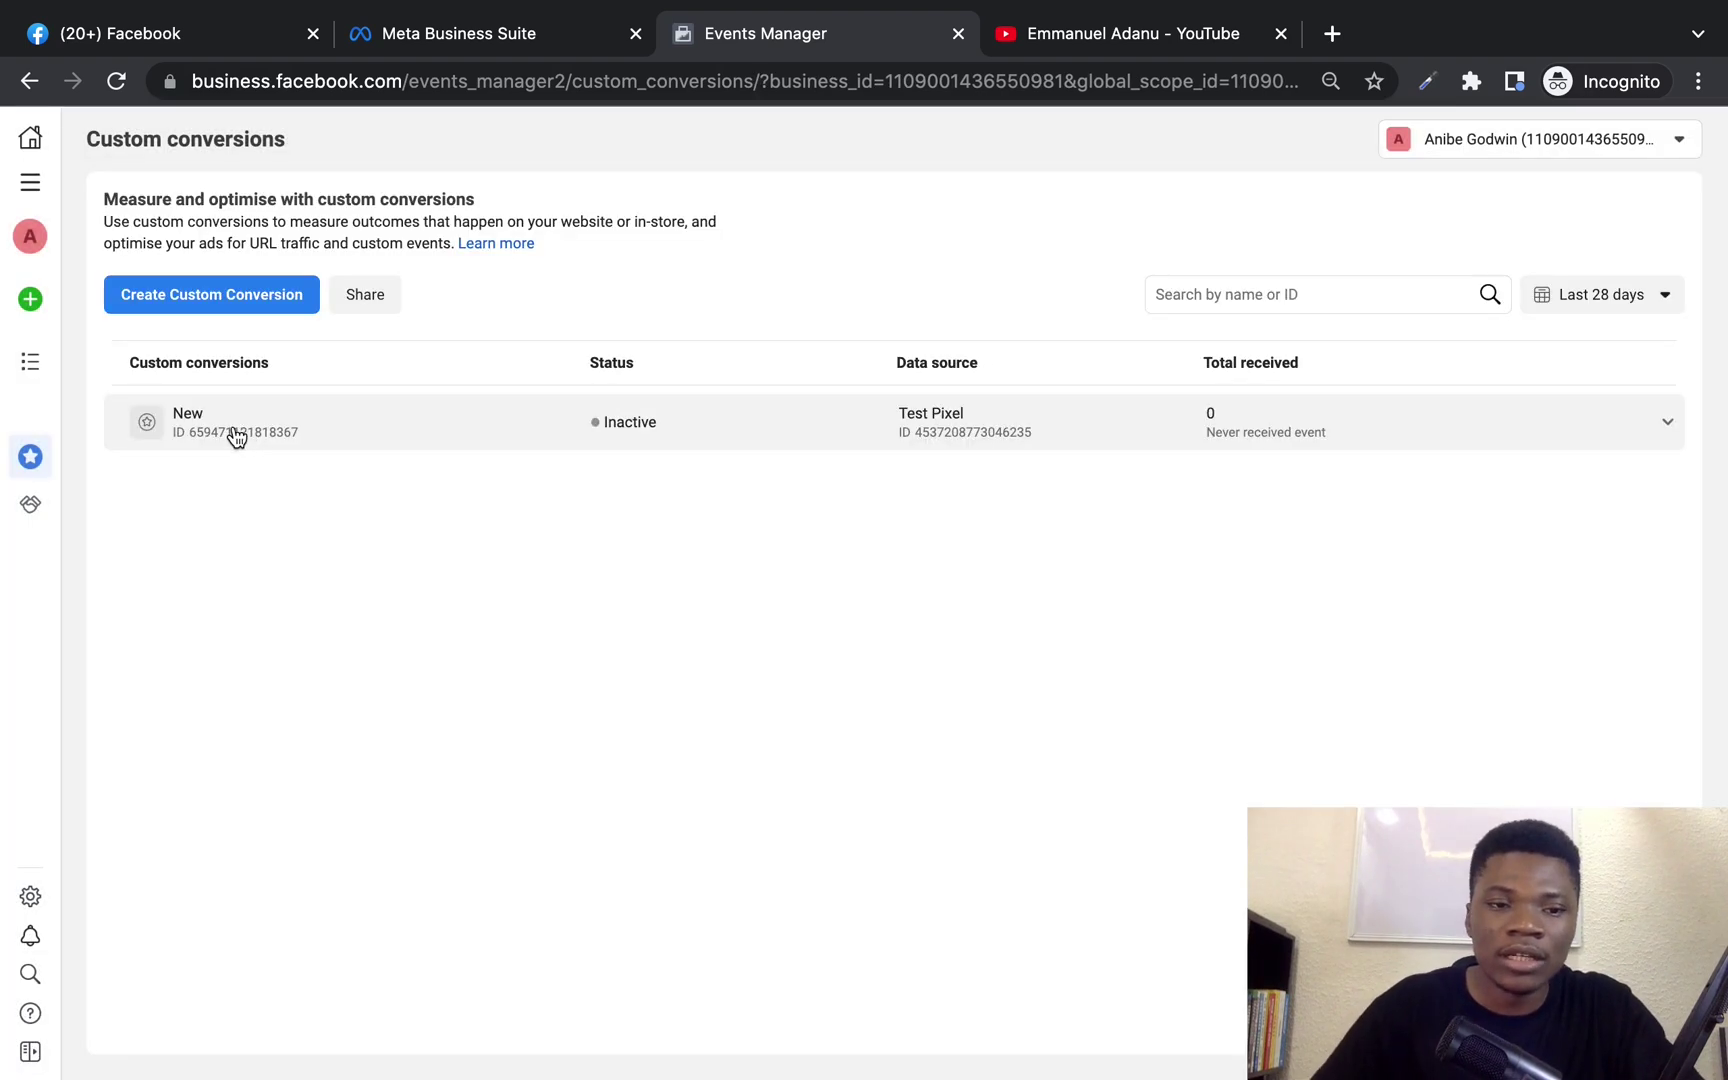
click(270, 436)
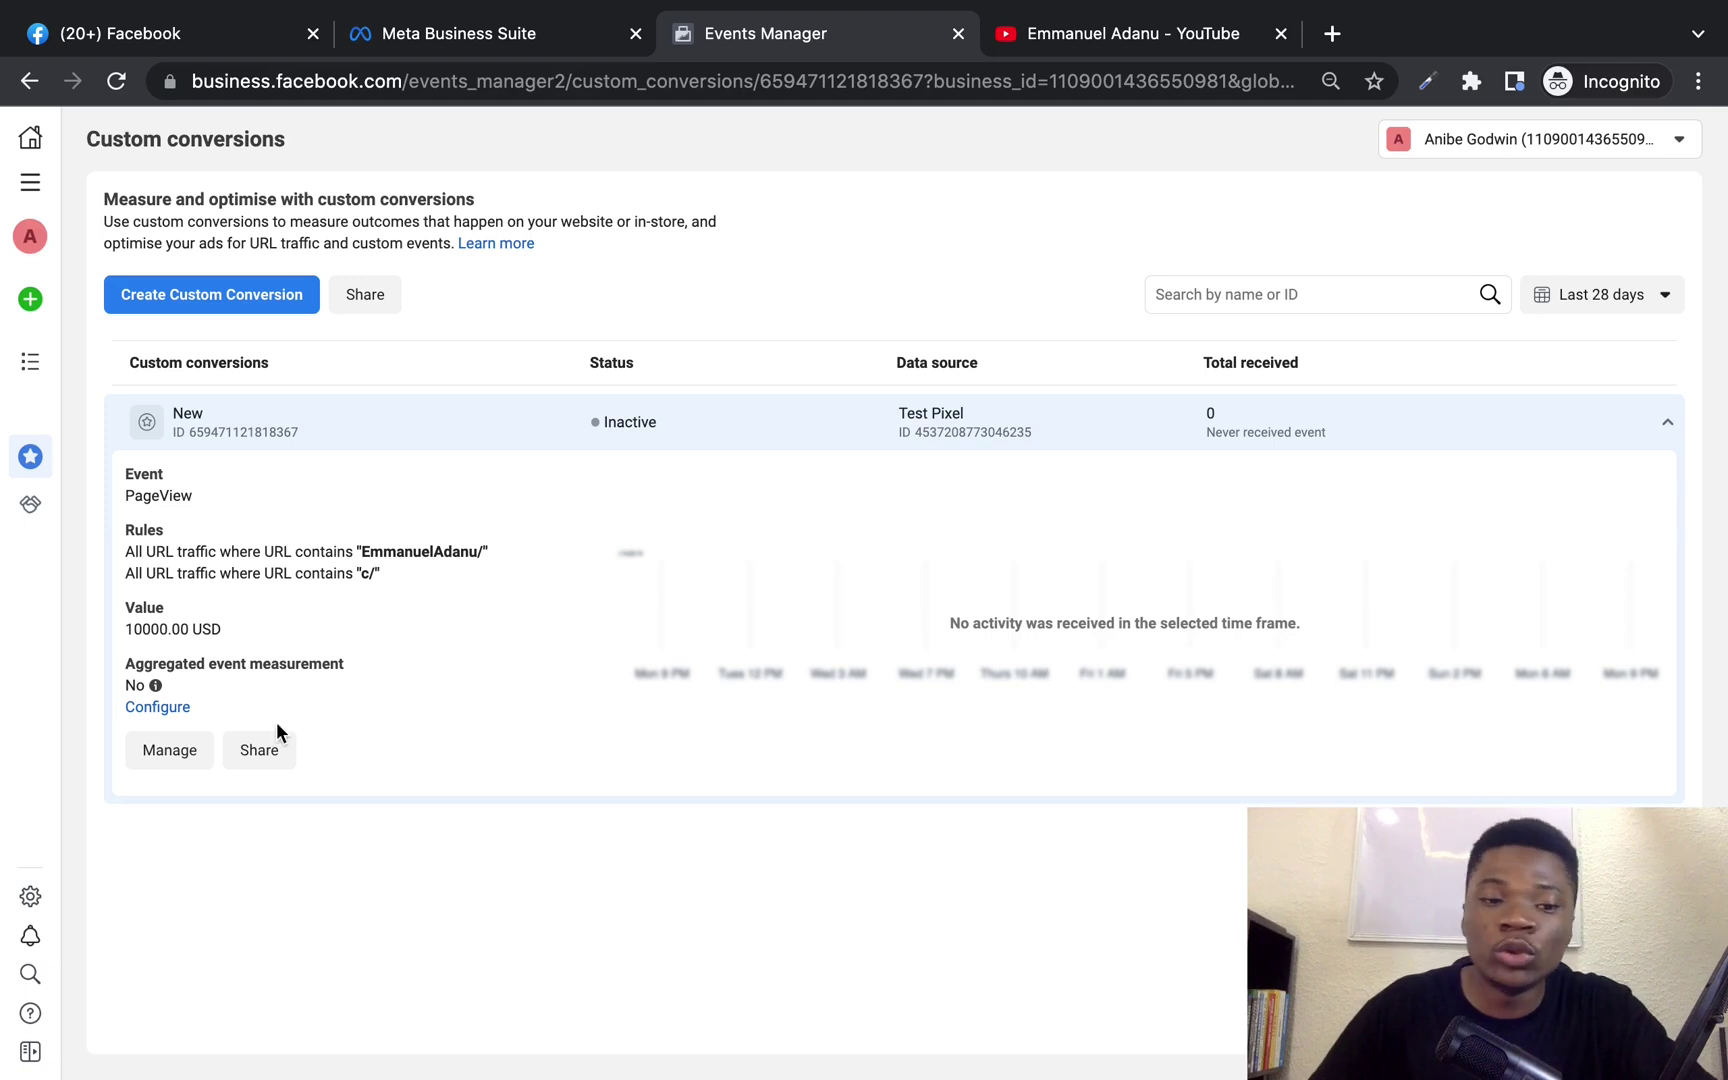
- Share the New conversion with the selected ad account, then open Test Pixel's data source overview
click(259, 750)
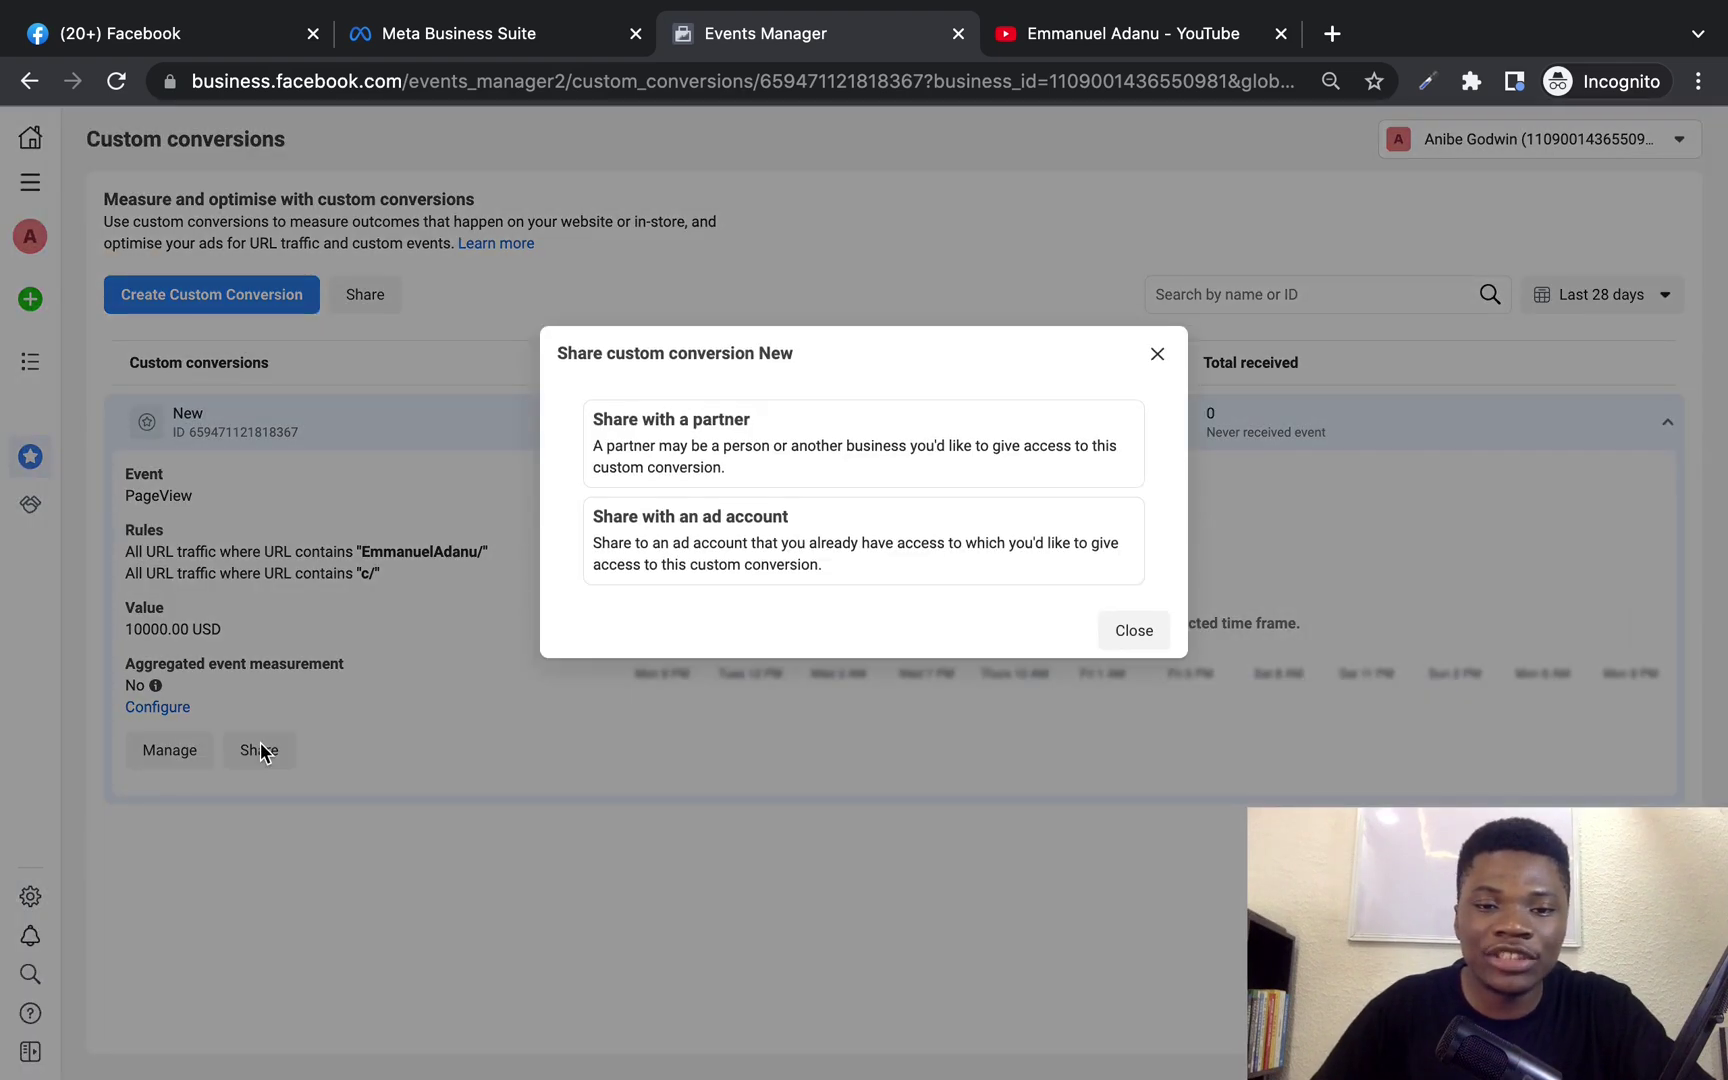
click(802, 540)
click(879, 507)
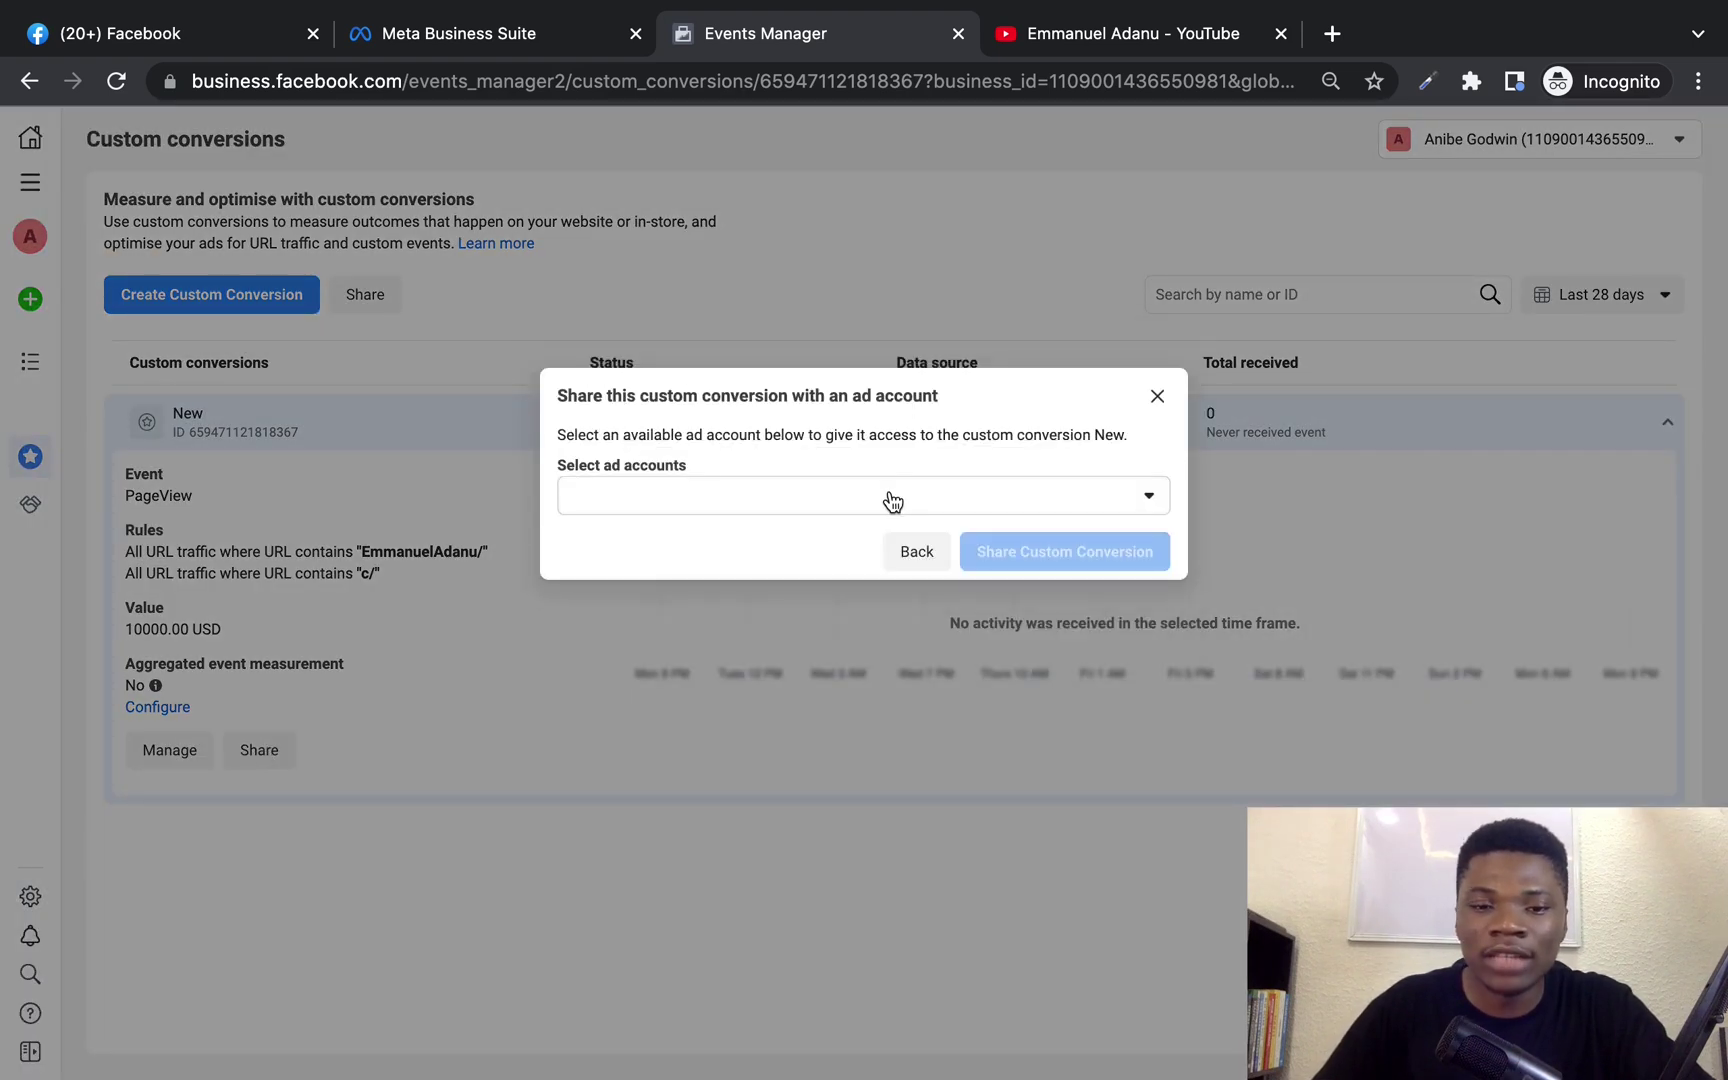
click(891, 499)
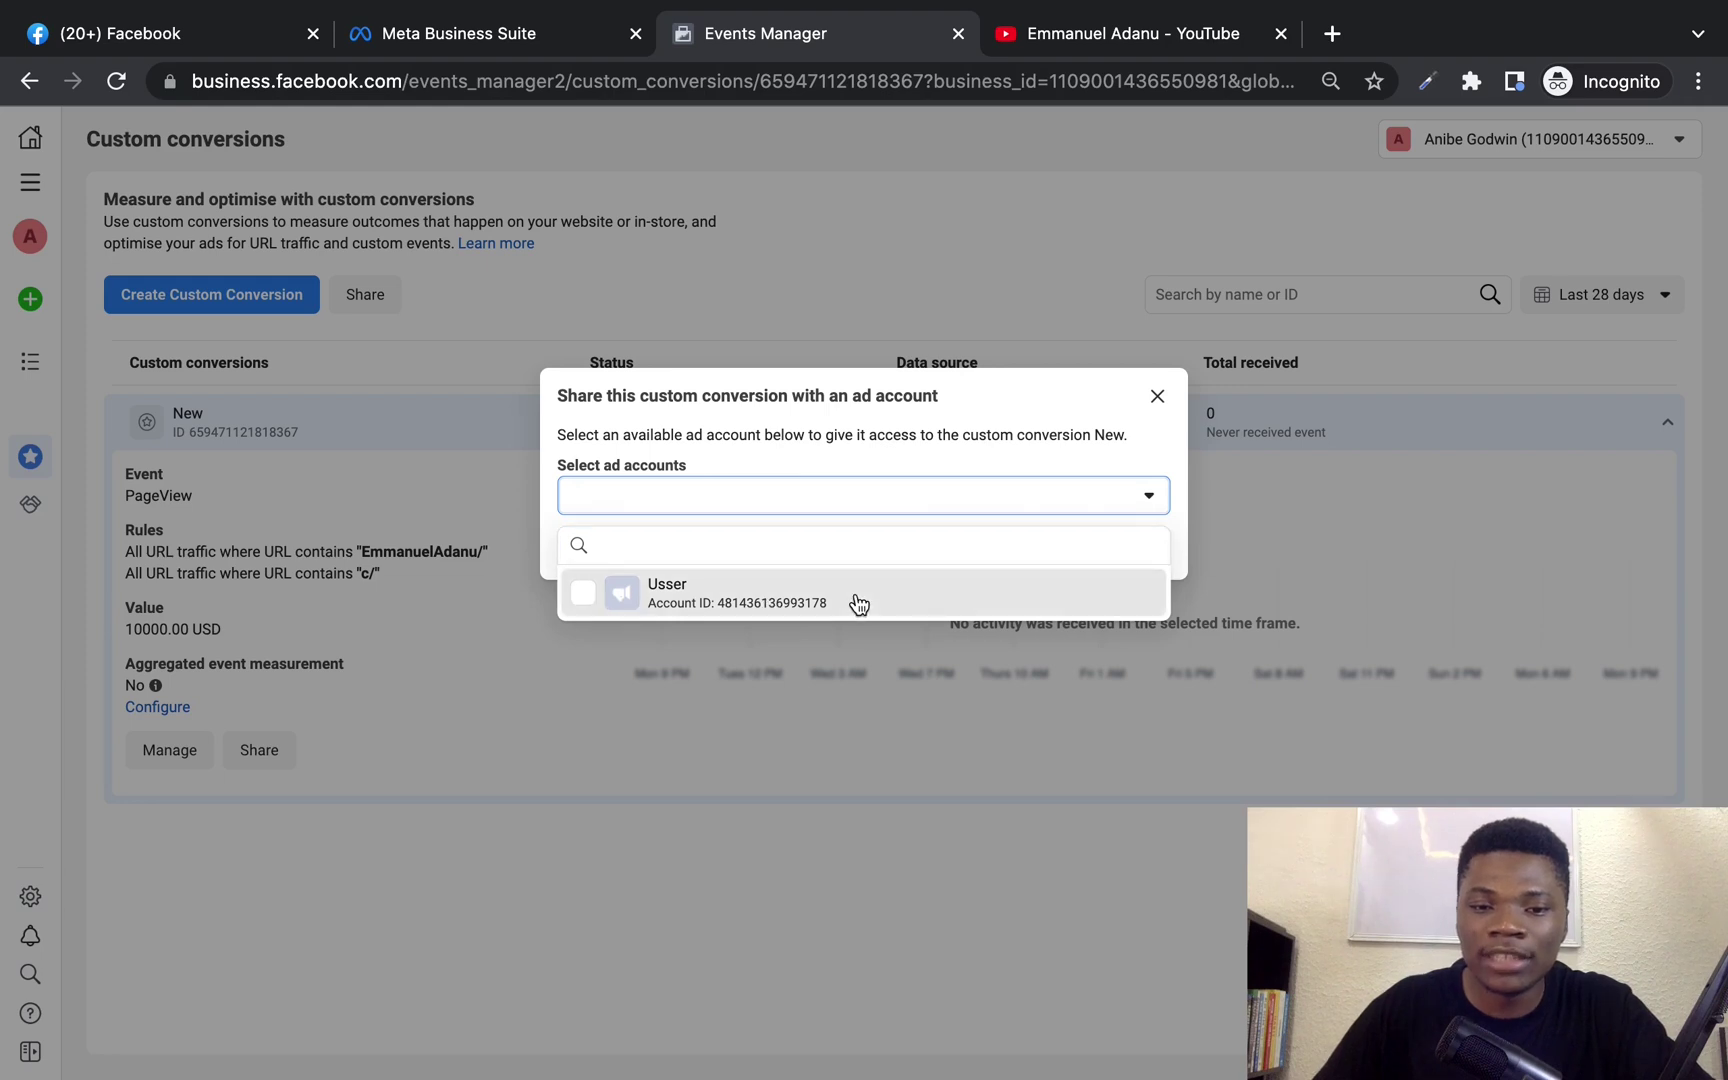
click(583, 594)
click(1162, 460)
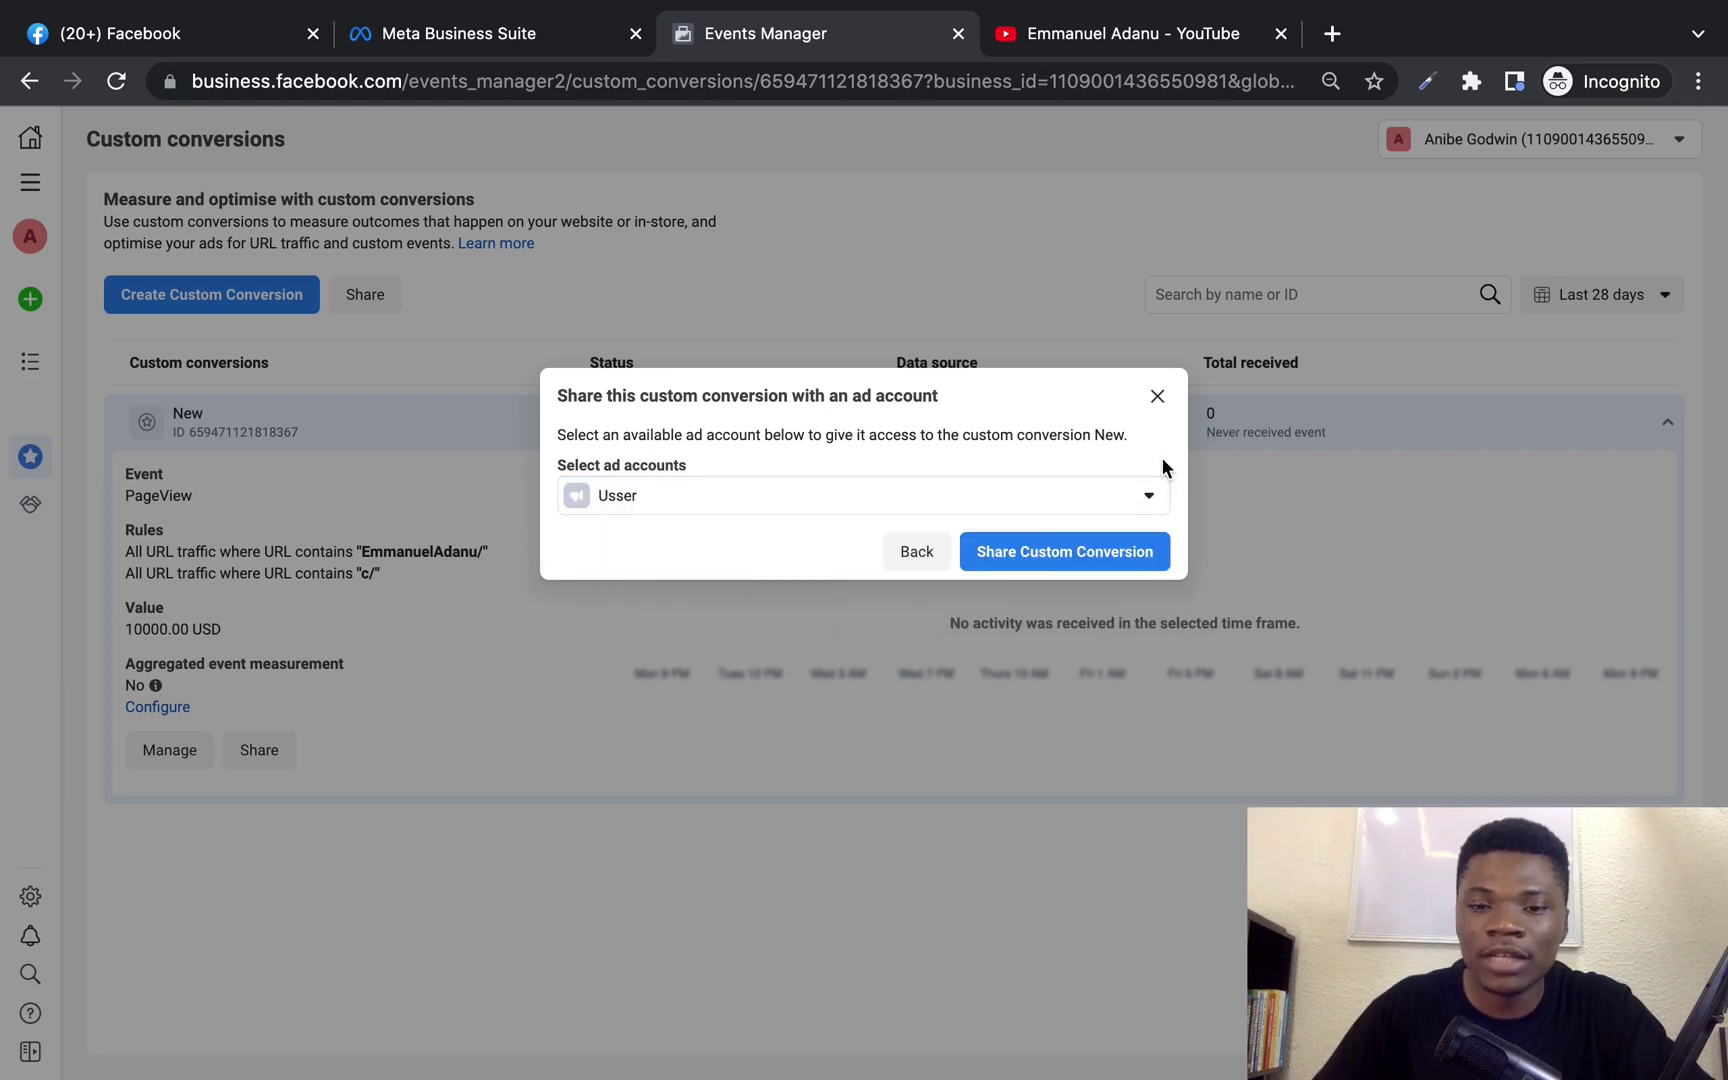
click(1066, 551)
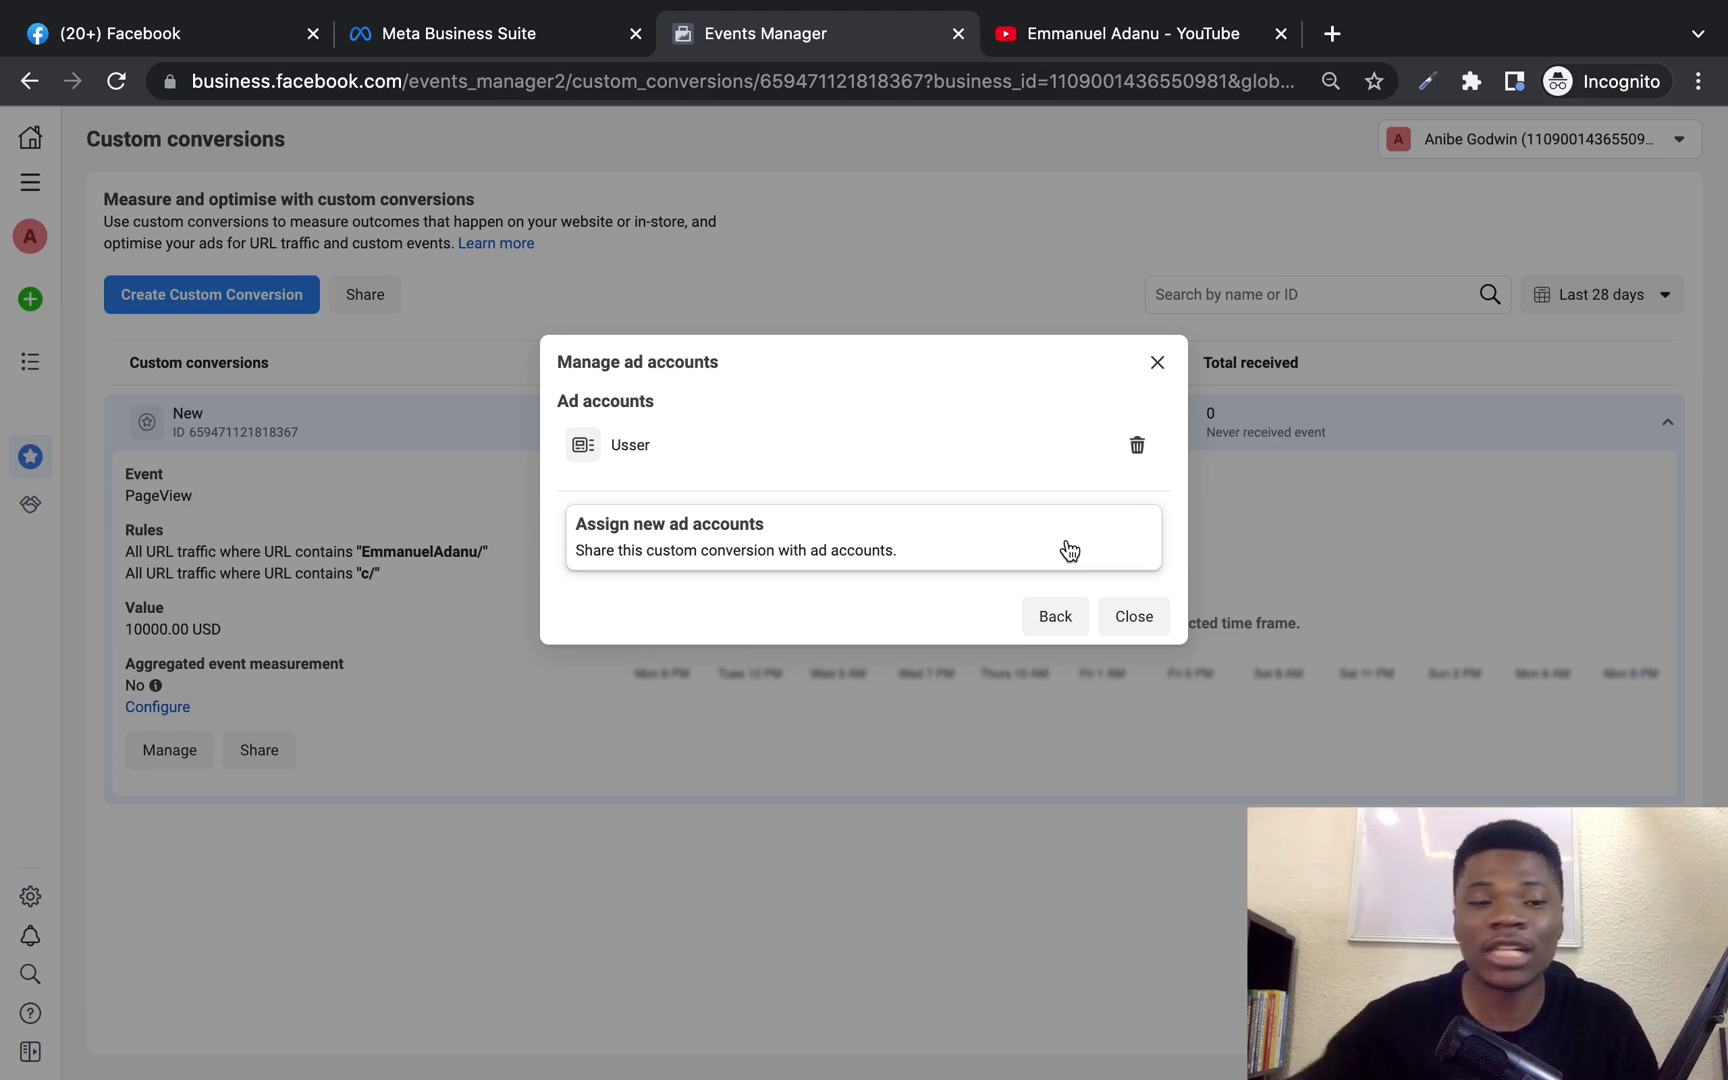
click(1158, 366)
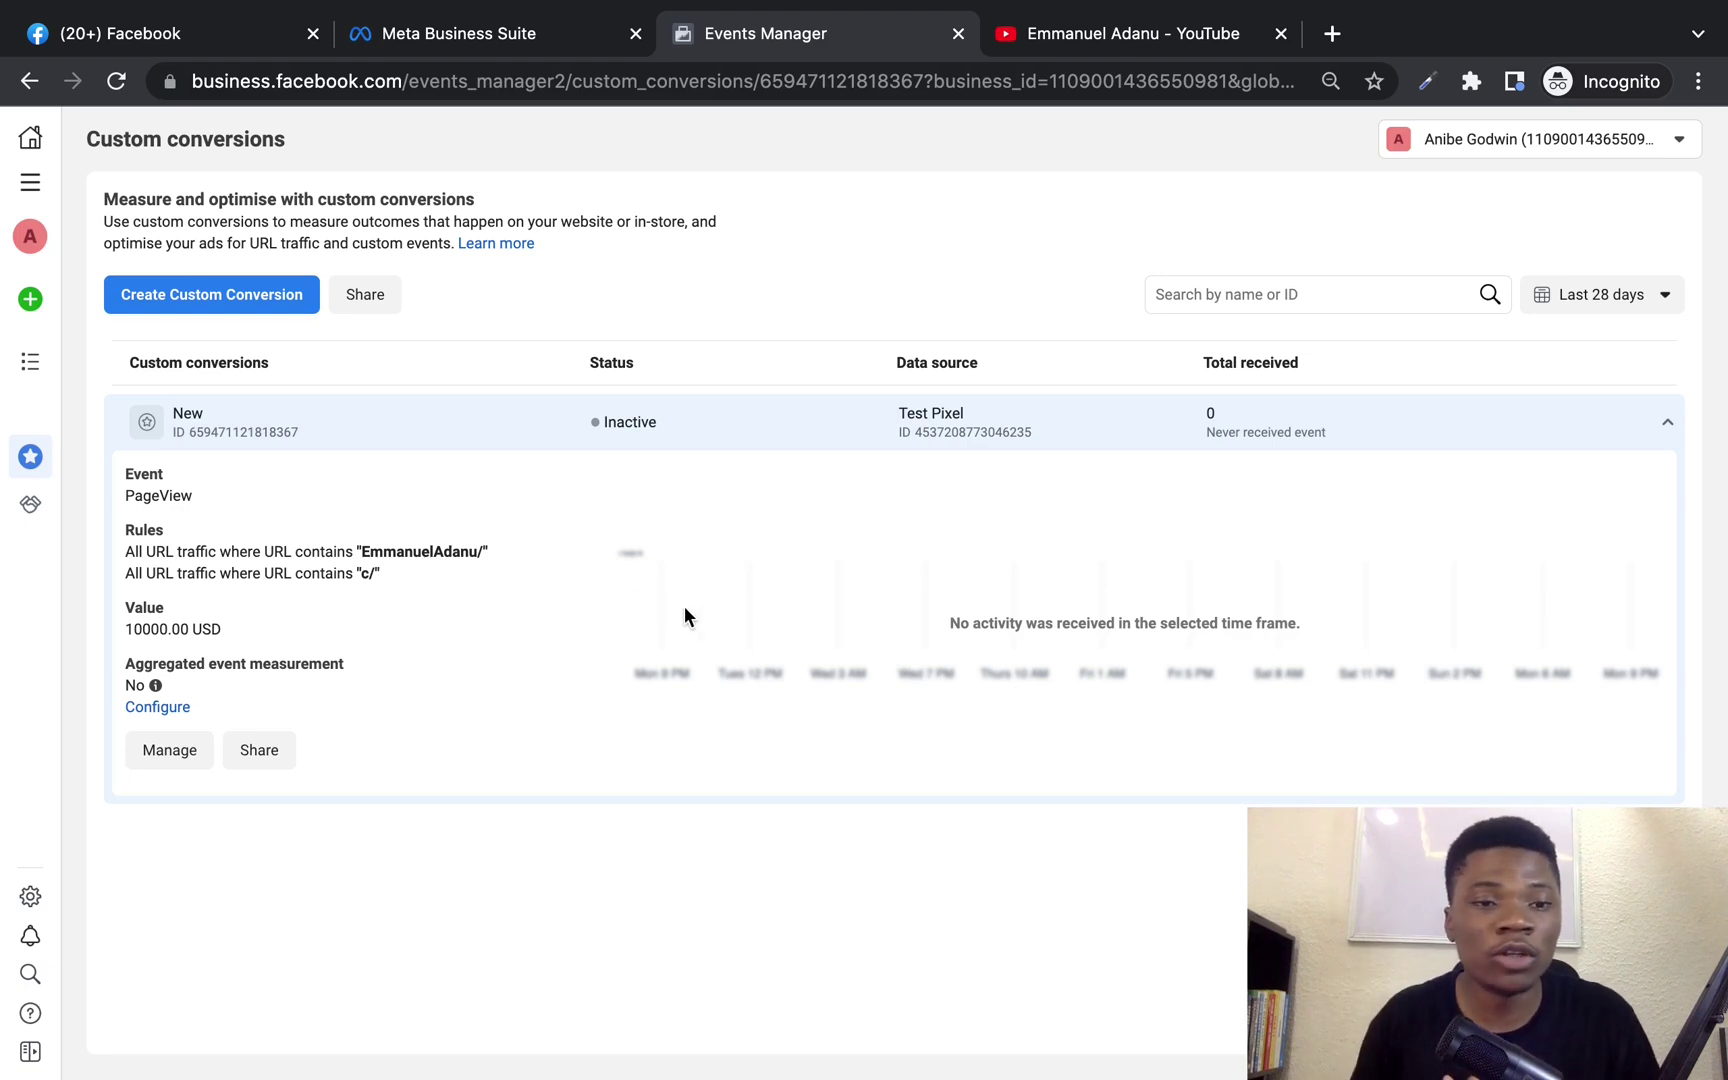
click(930, 413)
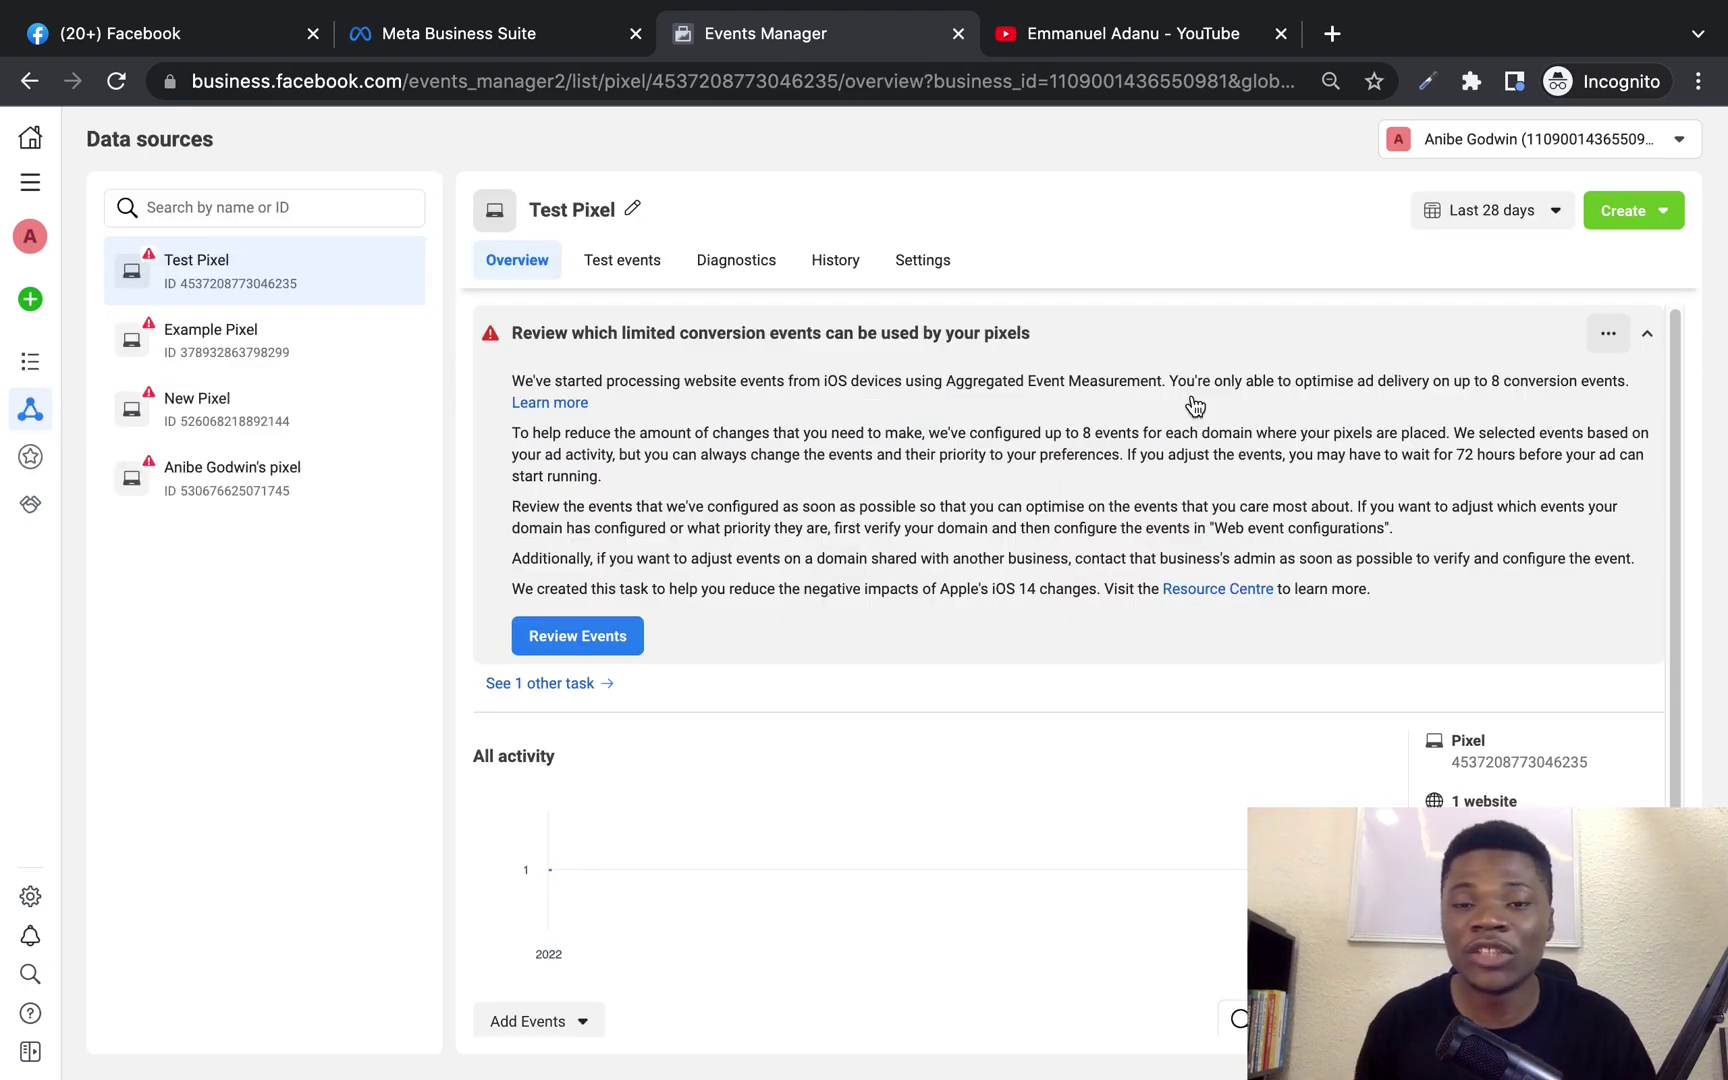